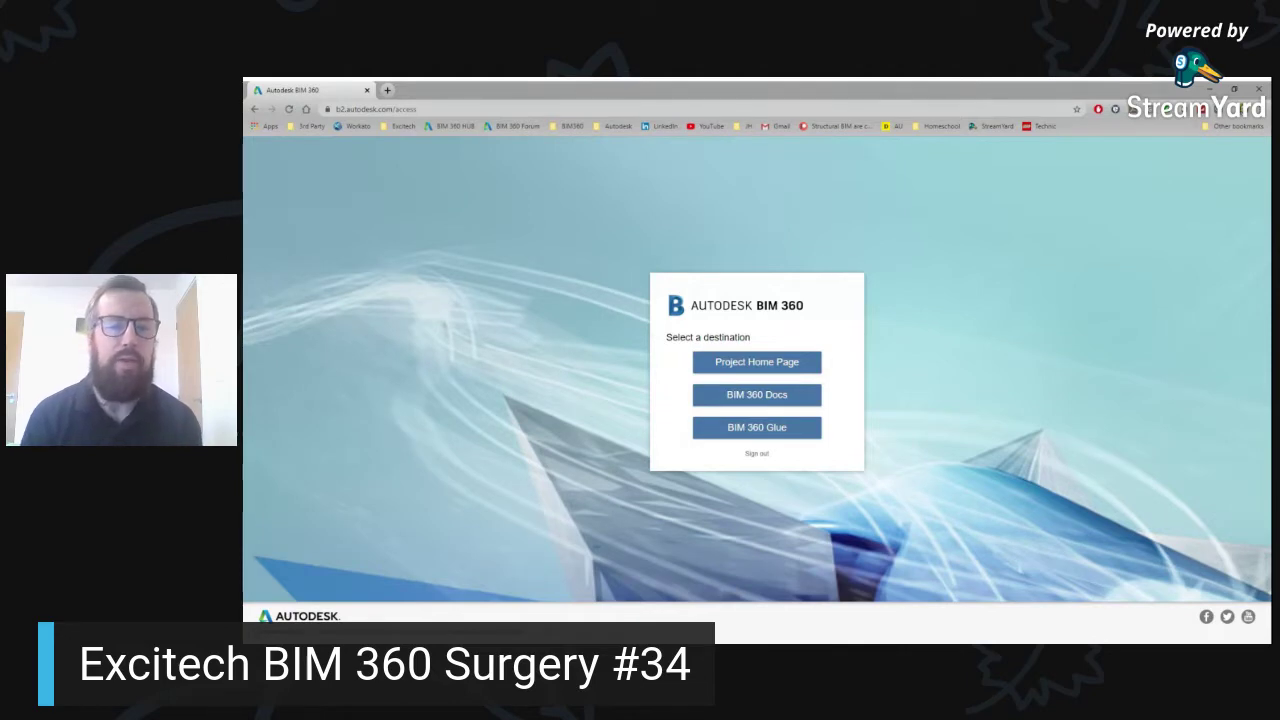
Open the project home page and sign out of the current Autodesk account.
{"action": "left_click", "coordinate": [757, 362]}
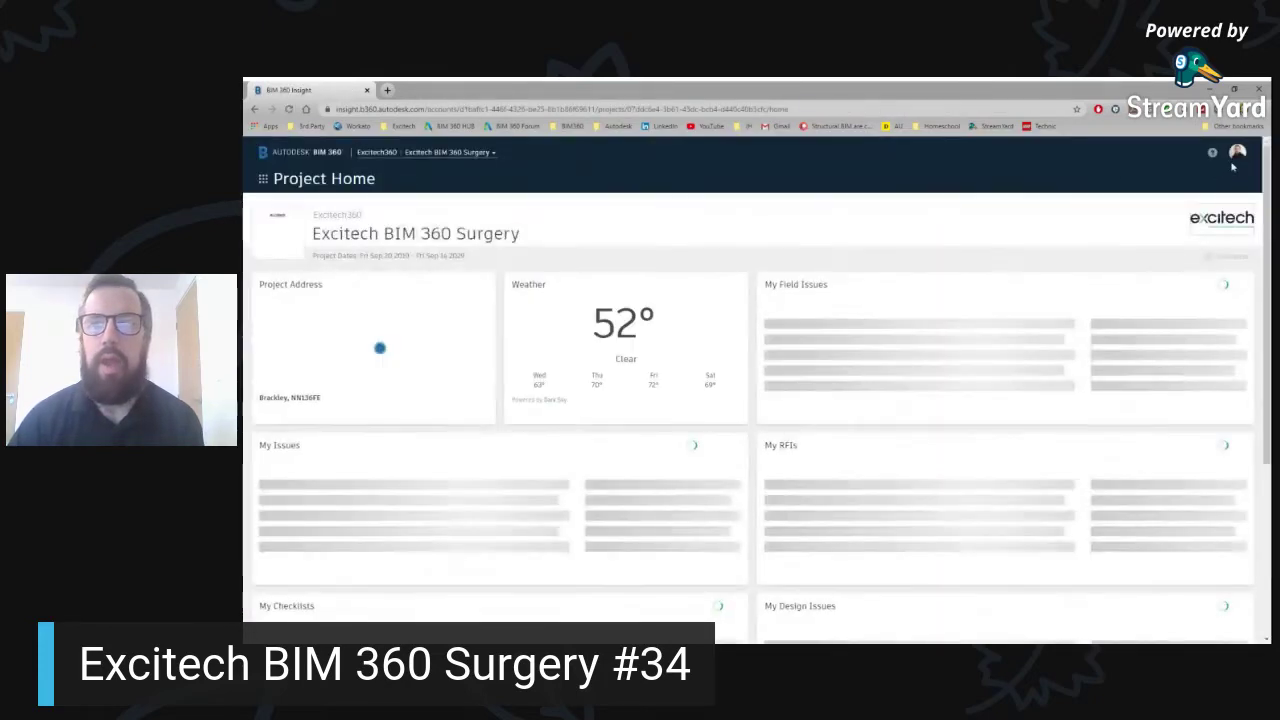
{"action": "left_click", "coordinate": [1236, 155]}
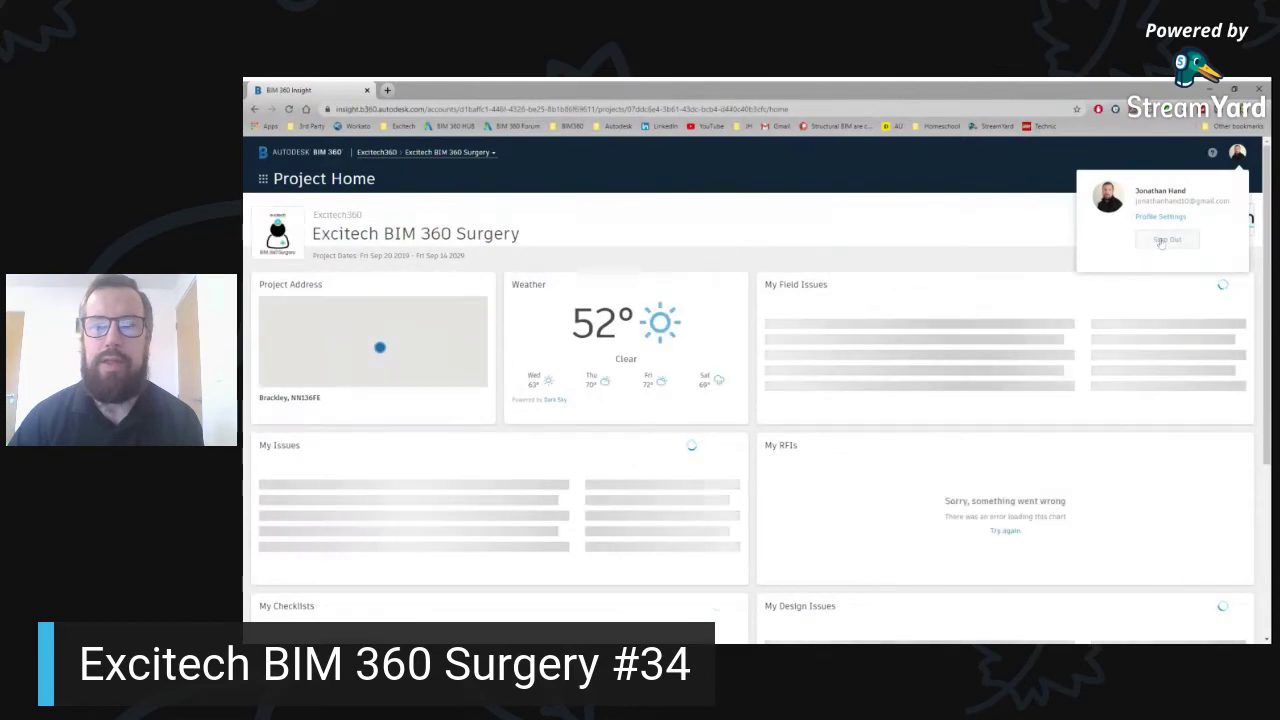
{"action": "left_click", "coordinate": [1163, 241]}
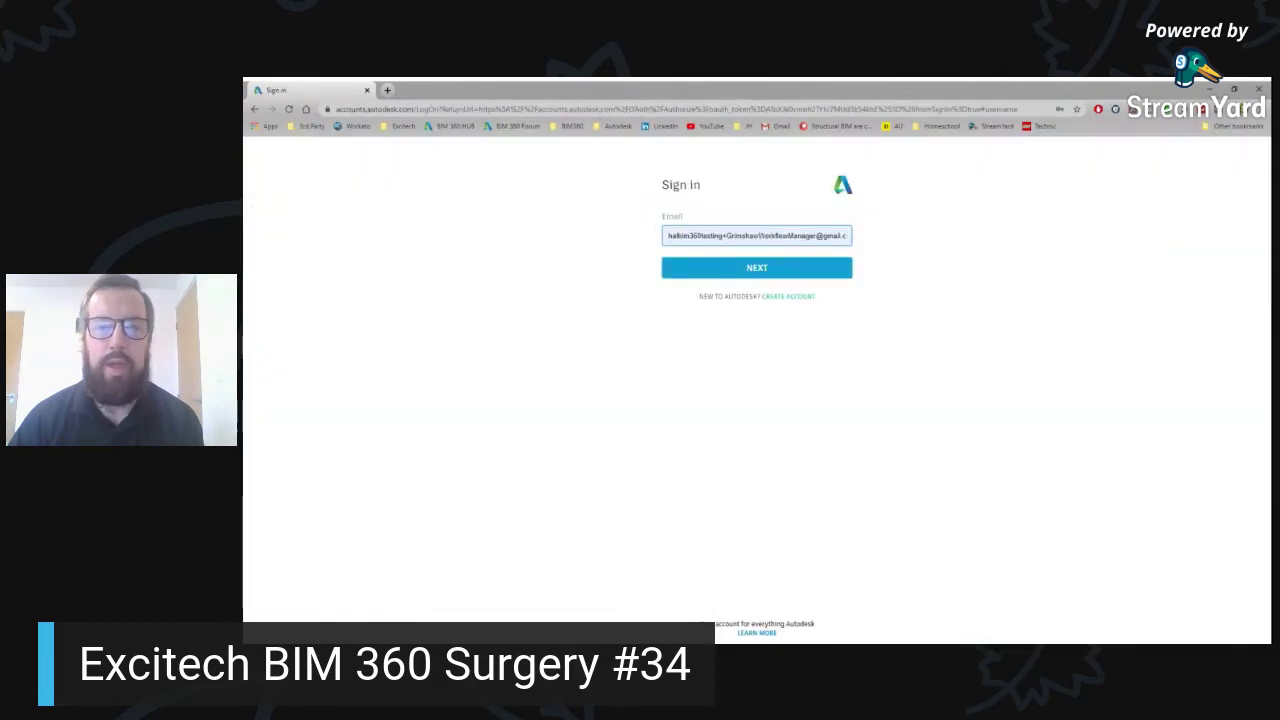
Sign in to BIM 360 with the work e-mail account.
{"action": "key", "text": "Down"}
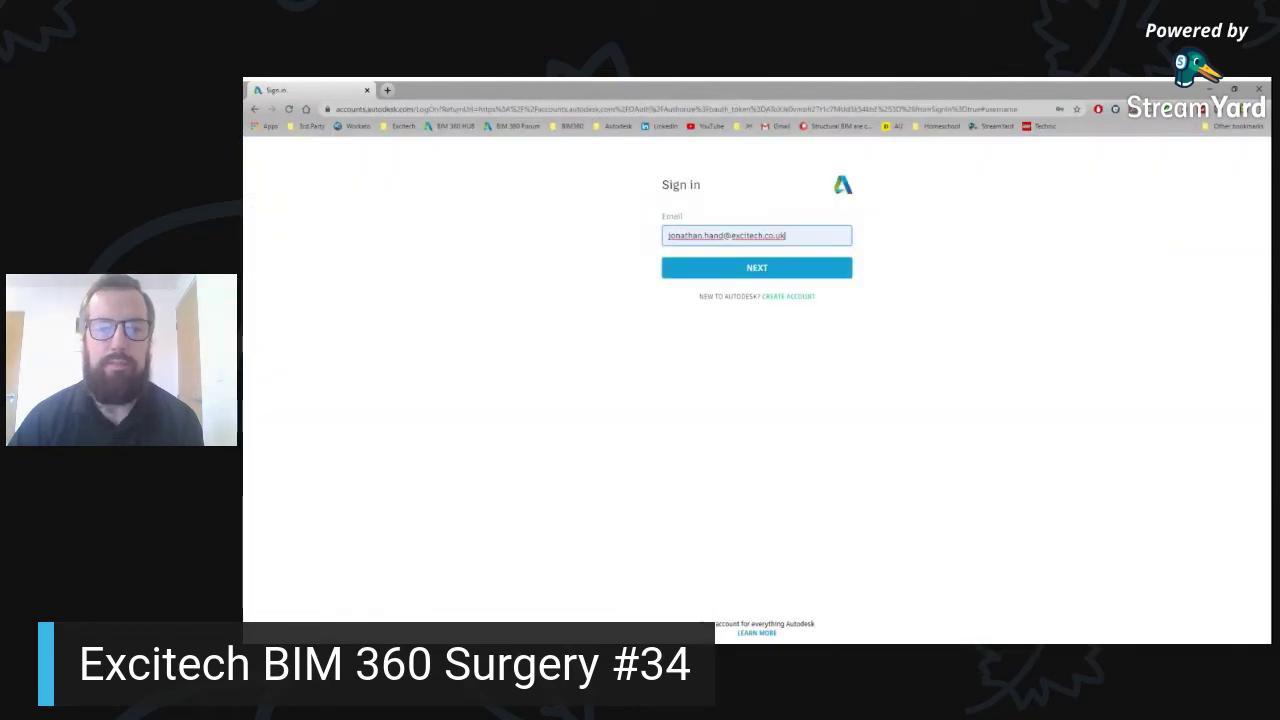
{"action": "left_click", "coordinate": [751, 267]}
{"action": "key", "text": "Return"}
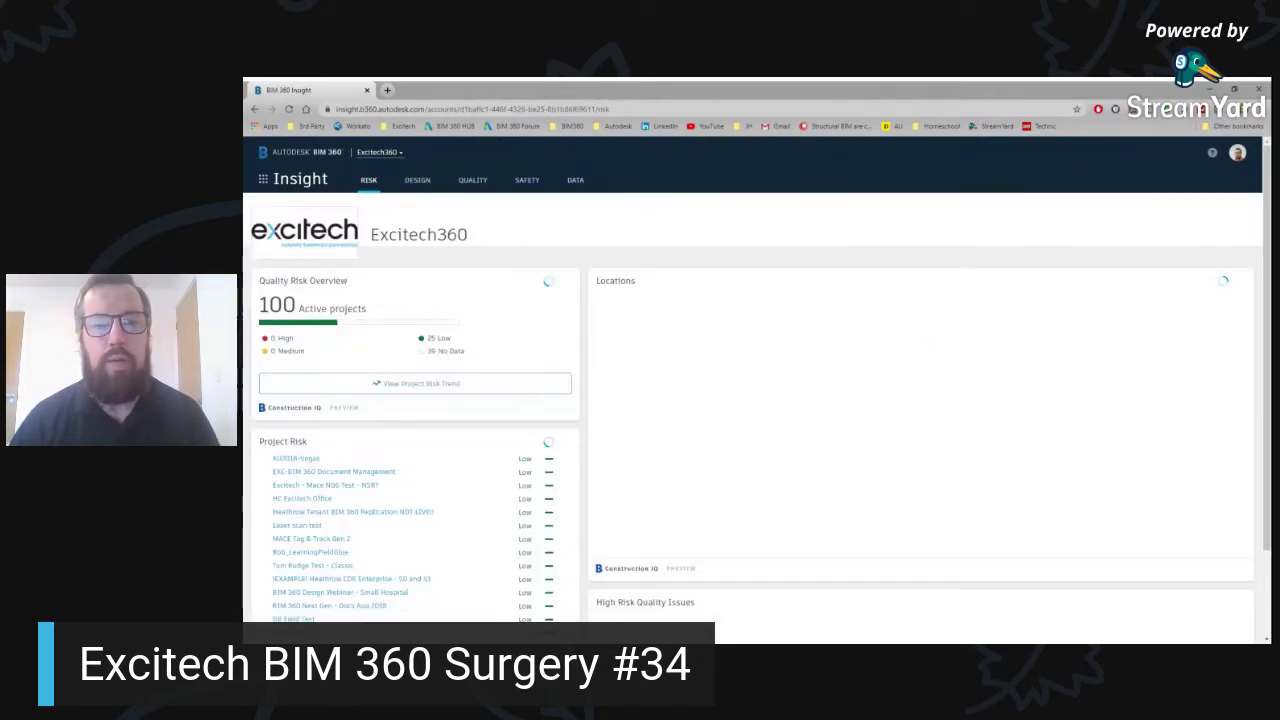
Search all projects for "sur" and switch to the Excitech BIM 360 Surgery project.
{"action": "left_click", "coordinate": [263, 179]}
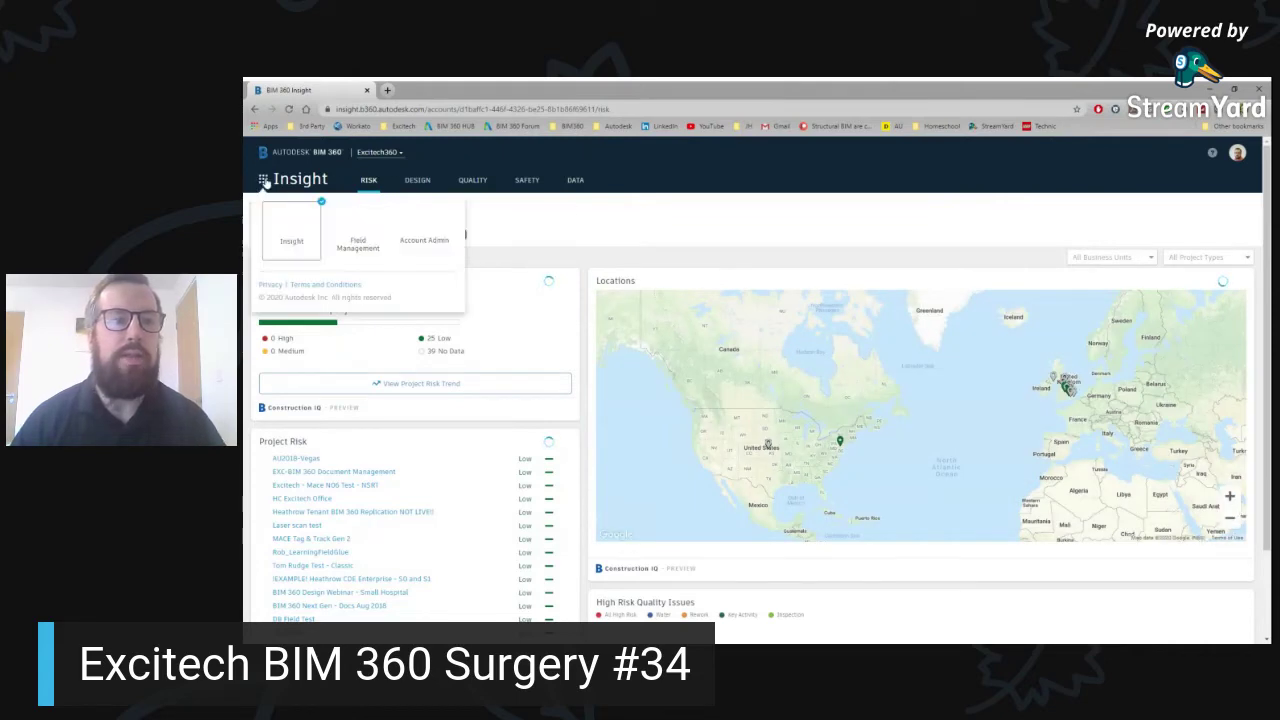
{"action": "left_click", "coordinate": [555, 220]}
{"action": "left_click", "coordinate": [390, 153]}
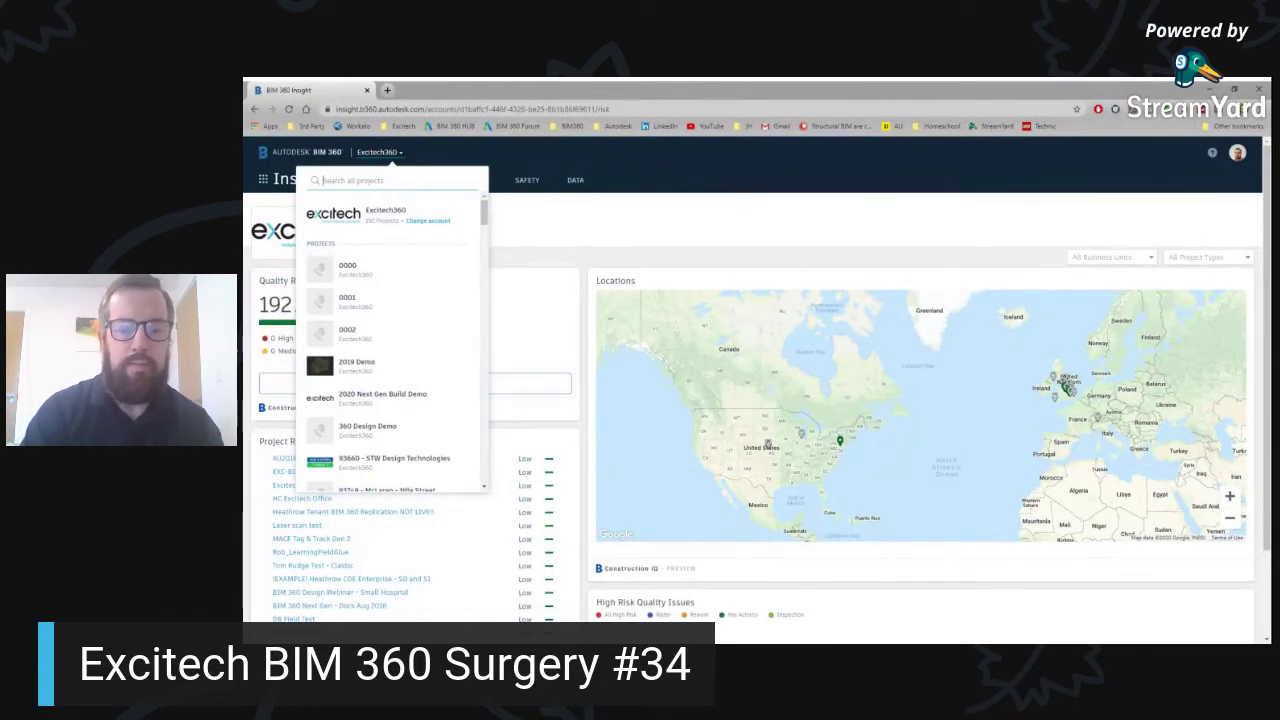
{"action": "type", "text": "p"}
{"action": "key", "text": "BackSpace"}
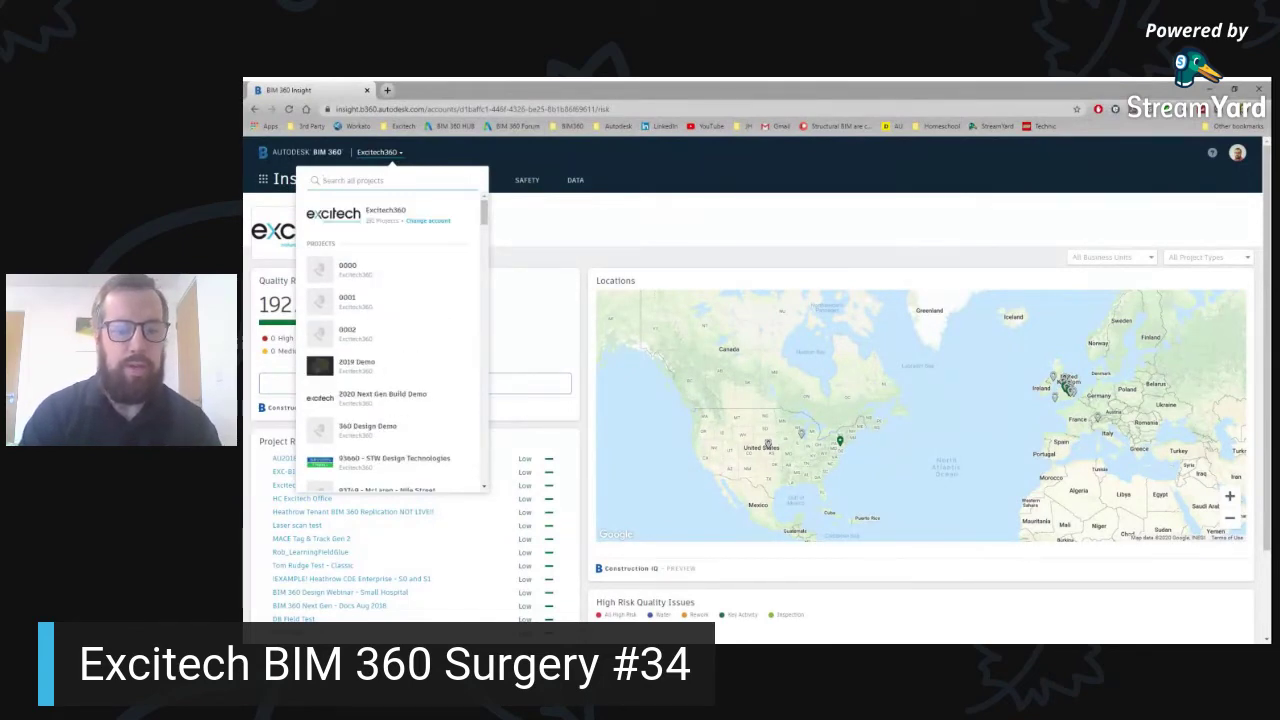
{"action": "type", "text": "sur"}
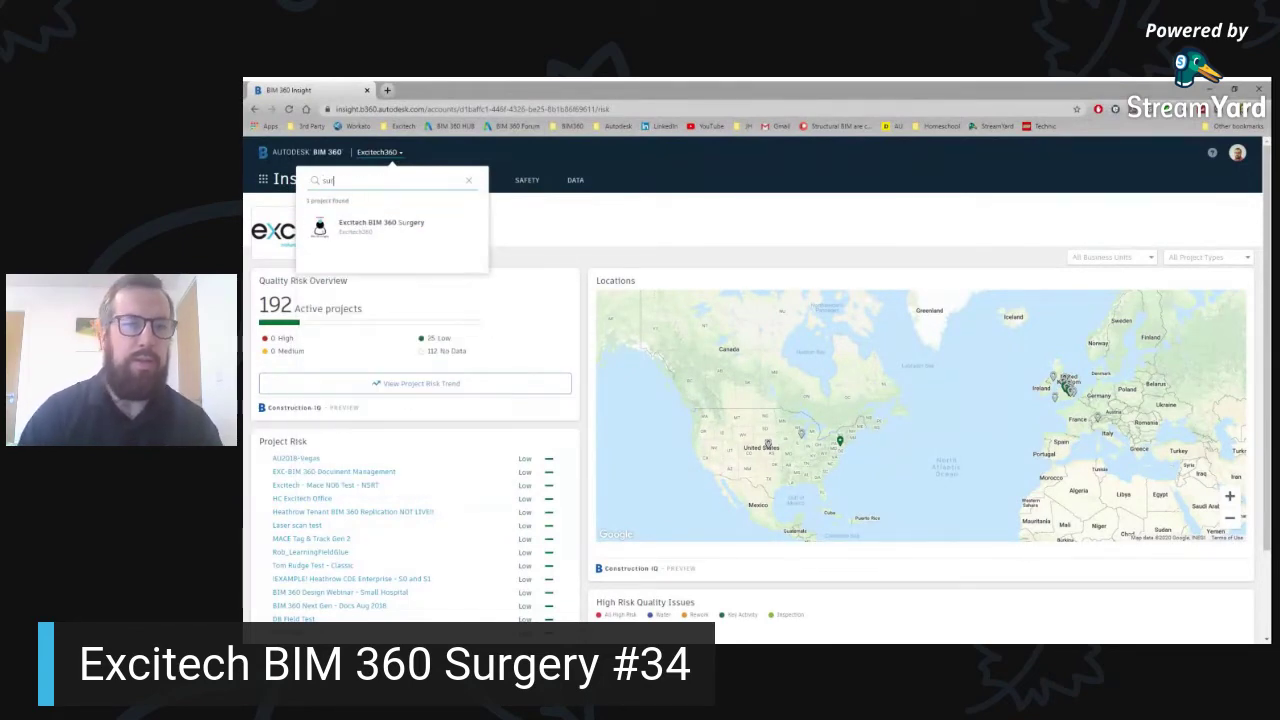
{"action": "left_click", "coordinate": [385, 228]}
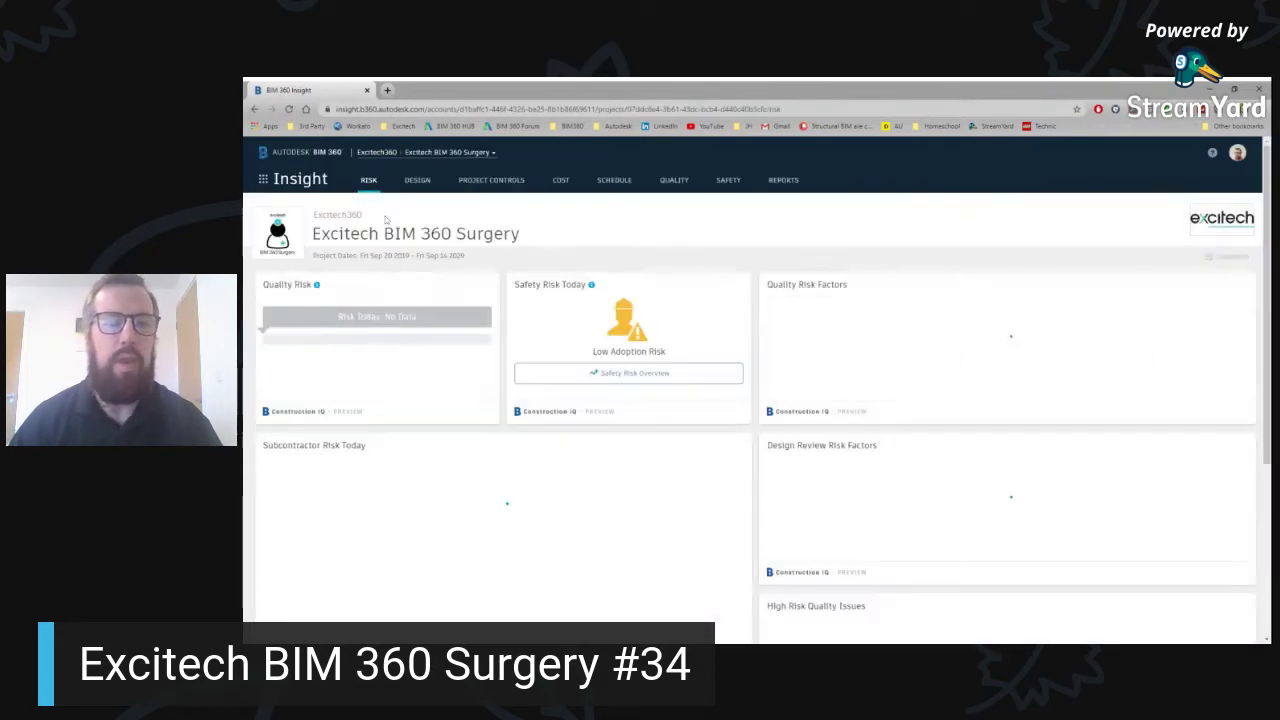
Show the project's list of reviews in Document Management.
{"action": "left_click", "coordinate": [263, 179]}
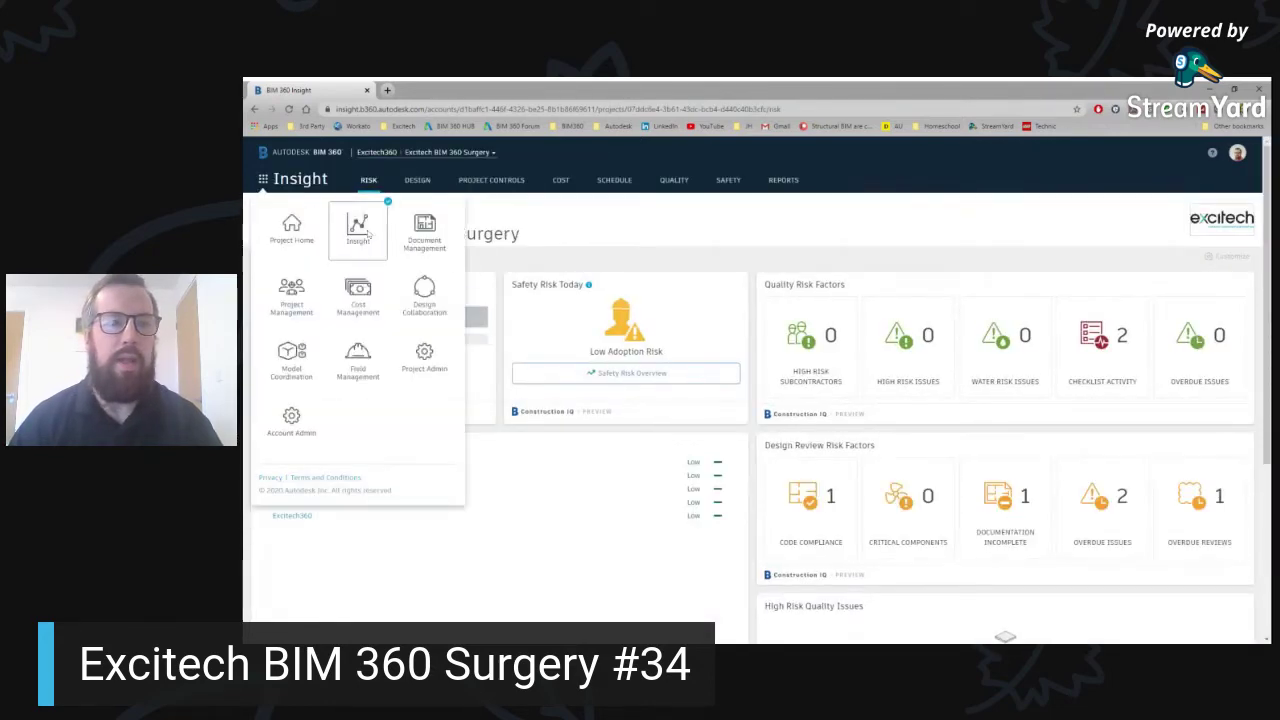
{"action": "left_click", "coordinate": [423, 230]}
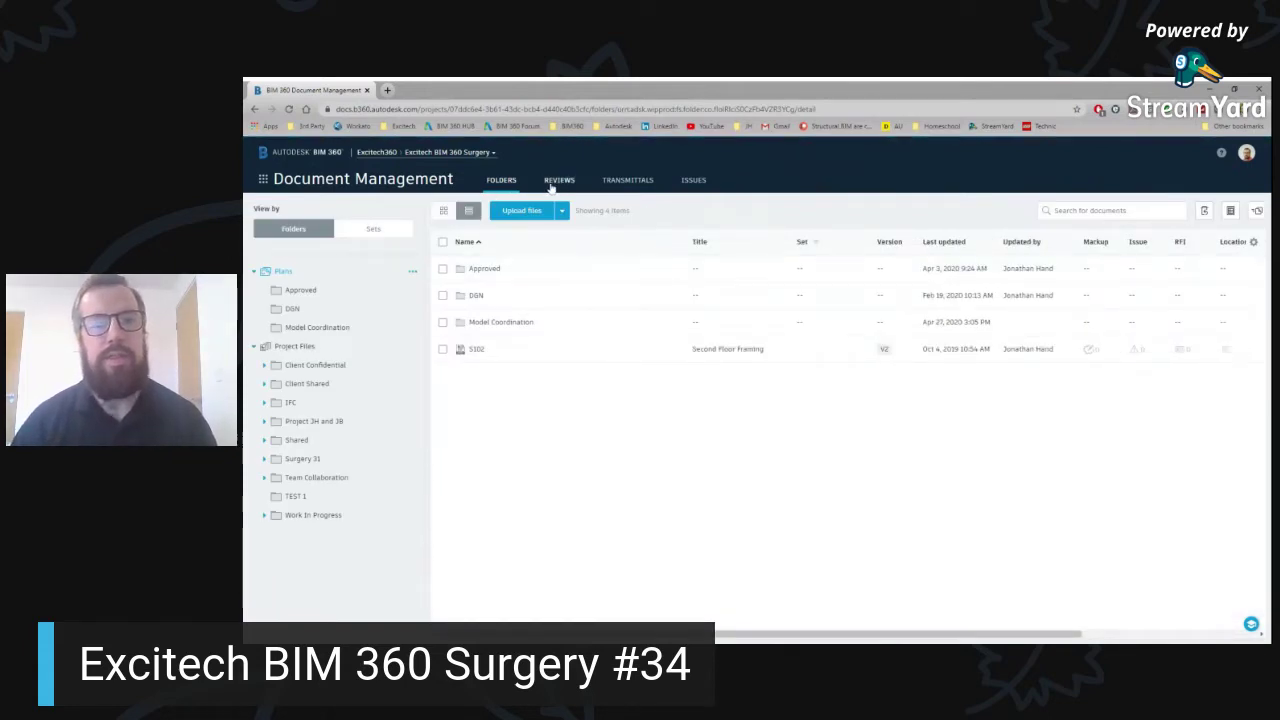
{"action": "left_click", "coordinate": [552, 184]}
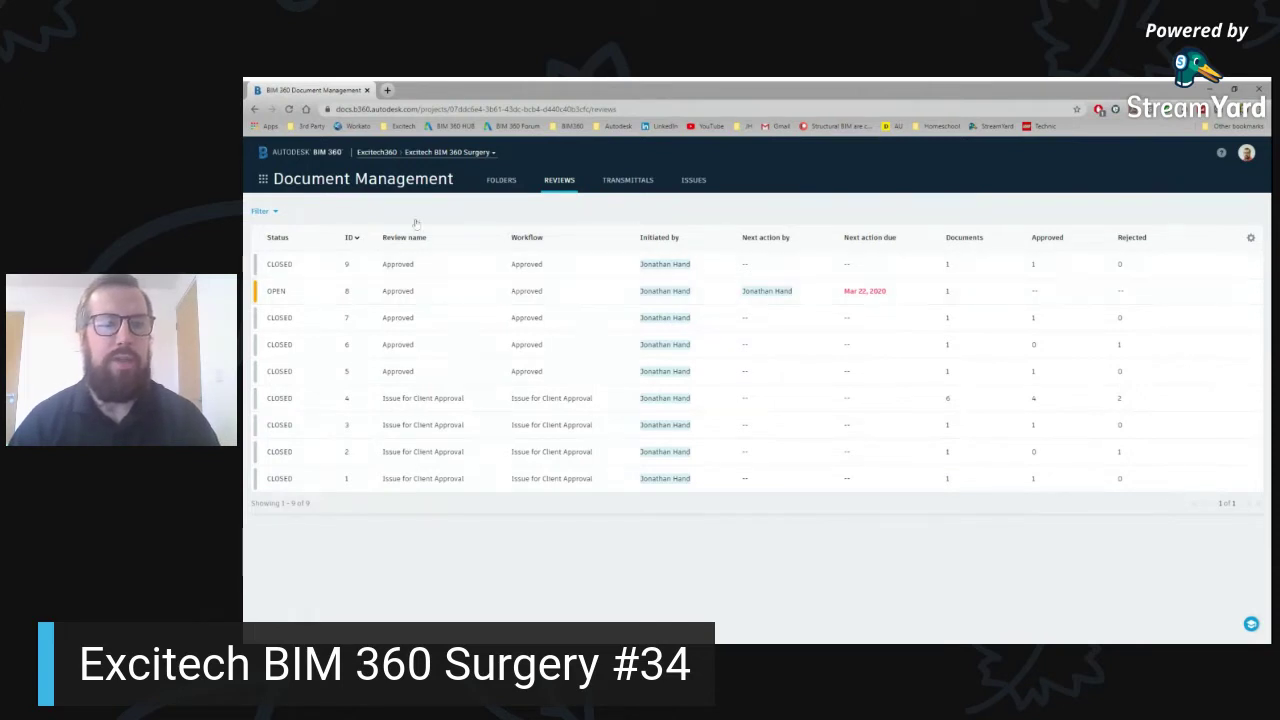
Go to Project Admin and show the Reviews settings of the Document Management service.
{"action": "left_click", "coordinate": [263, 179]}
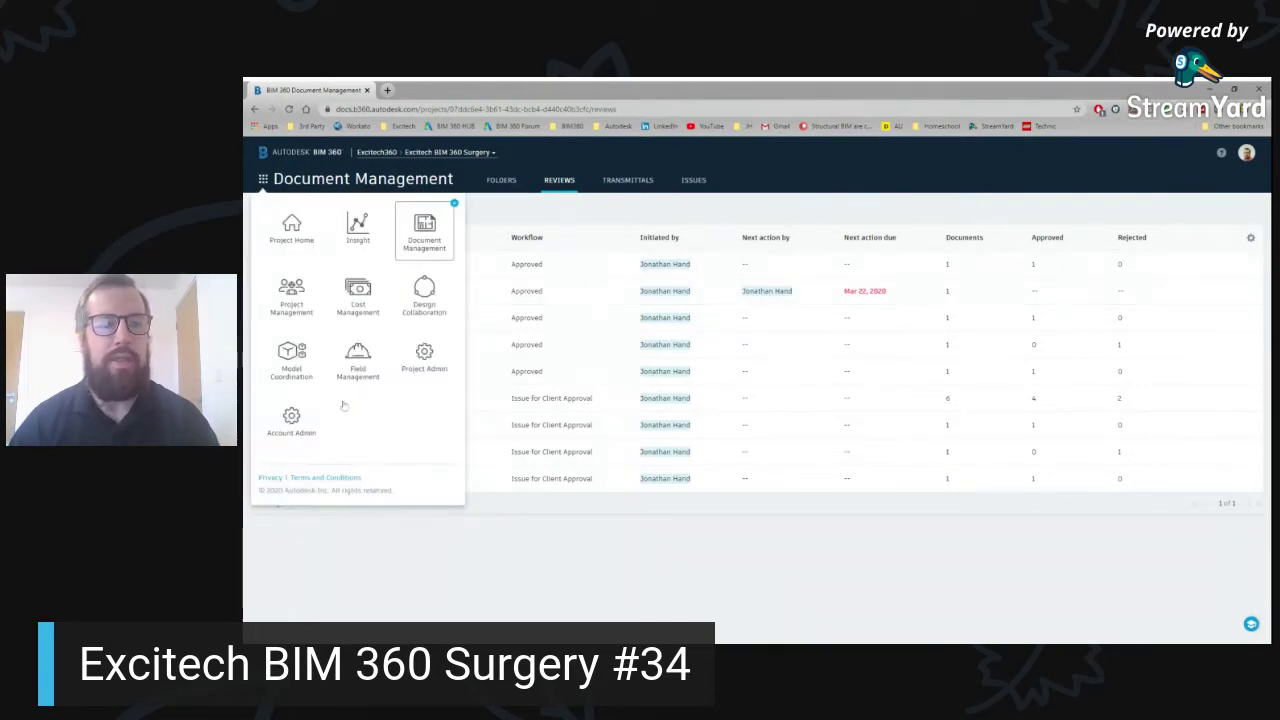
{"action": "left_click", "coordinate": [420, 355]}
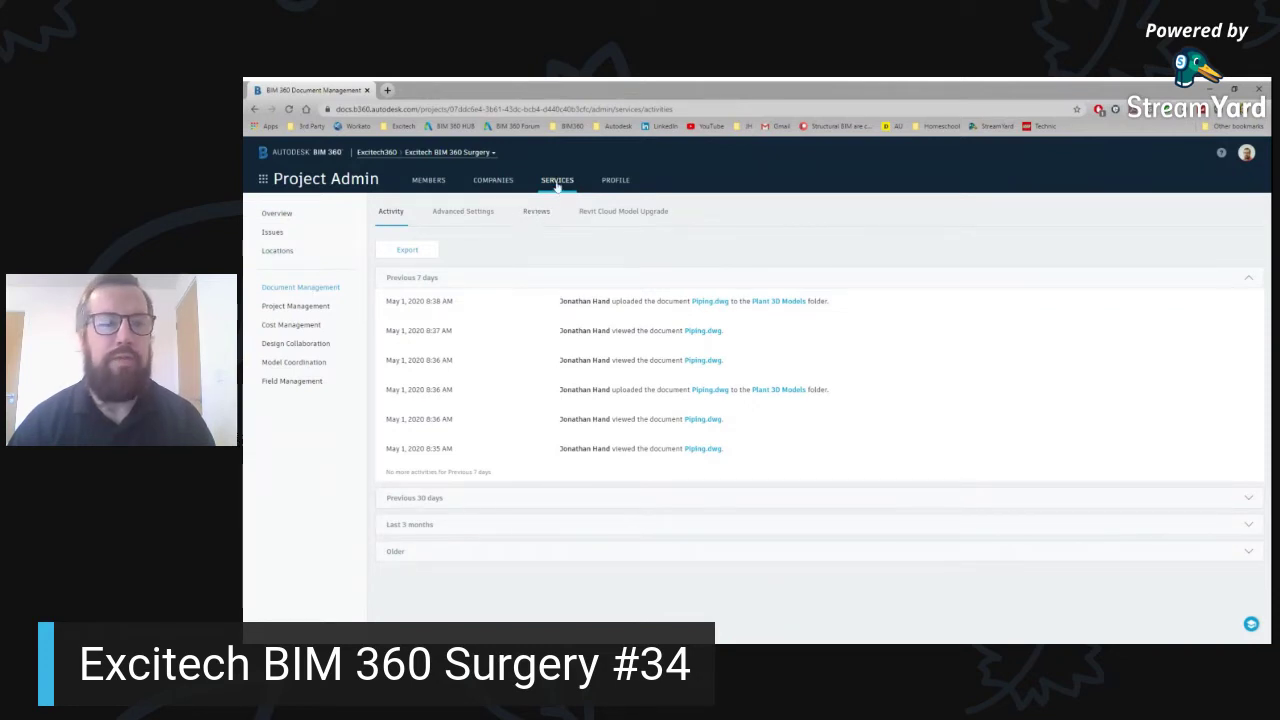
{"action": "left_click", "coordinate": [538, 212]}
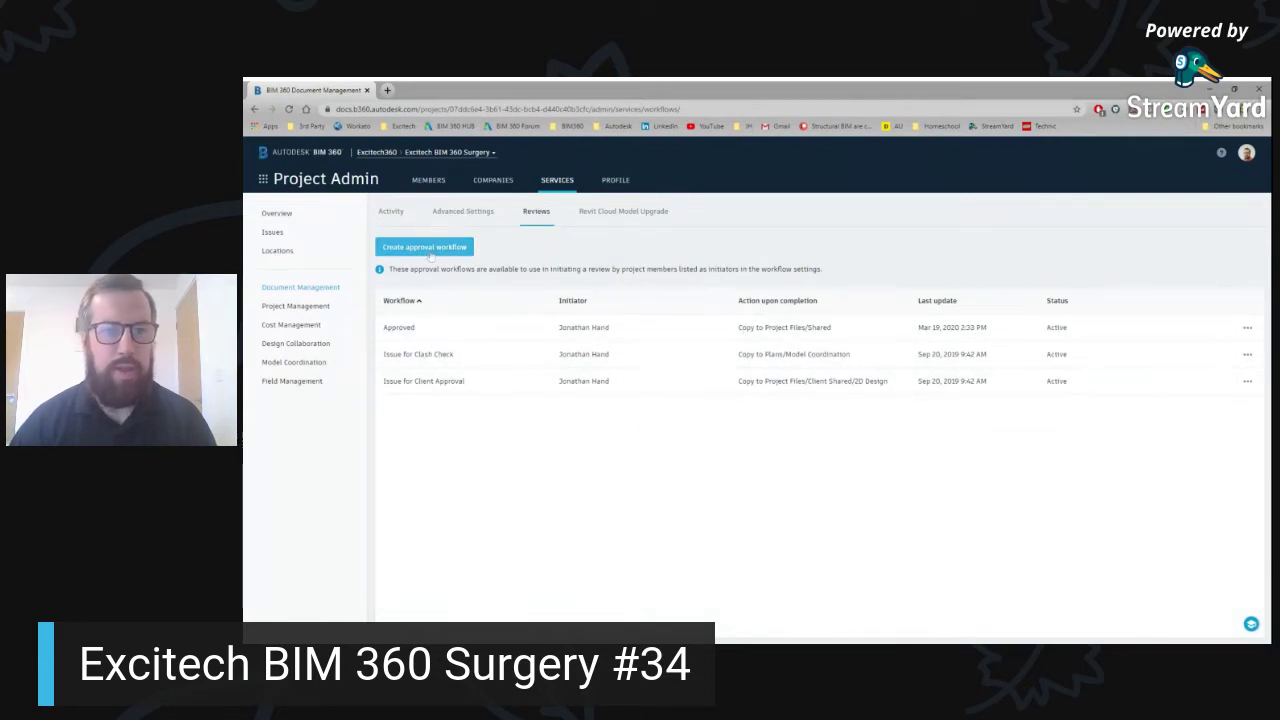
Start a new approval workflow, look through the available templates and select One Step Approval.
{"action": "left_click", "coordinate": [431, 252]}
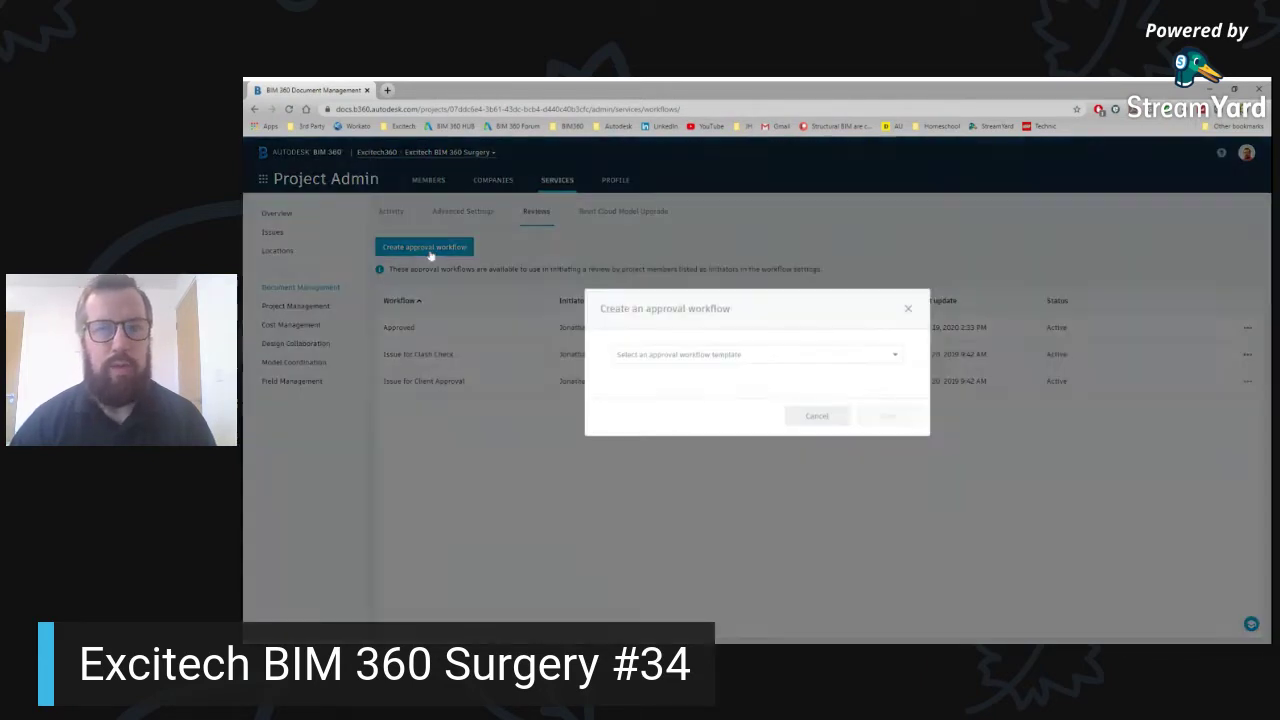
{"action": "left_click", "coordinate": [790, 355]}
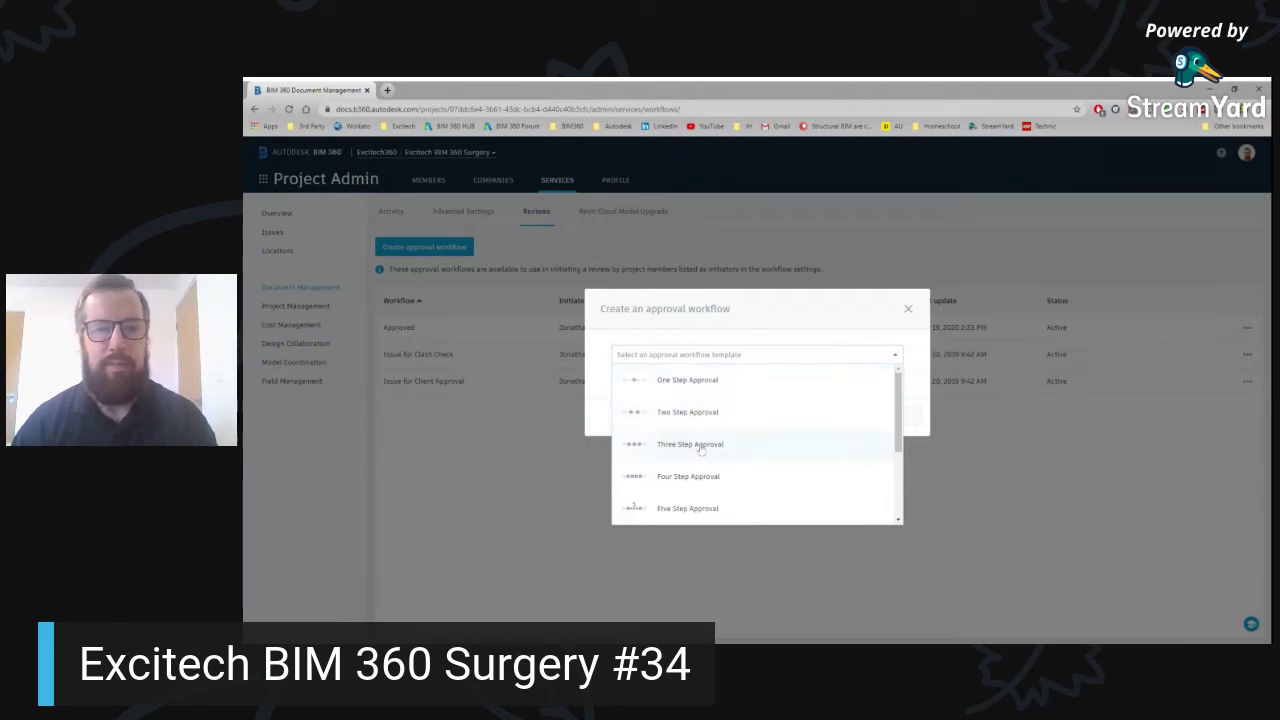
{"action": "scroll", "coordinate": [706, 481], "scroll_direction": "down", "scroll_amount": 1}
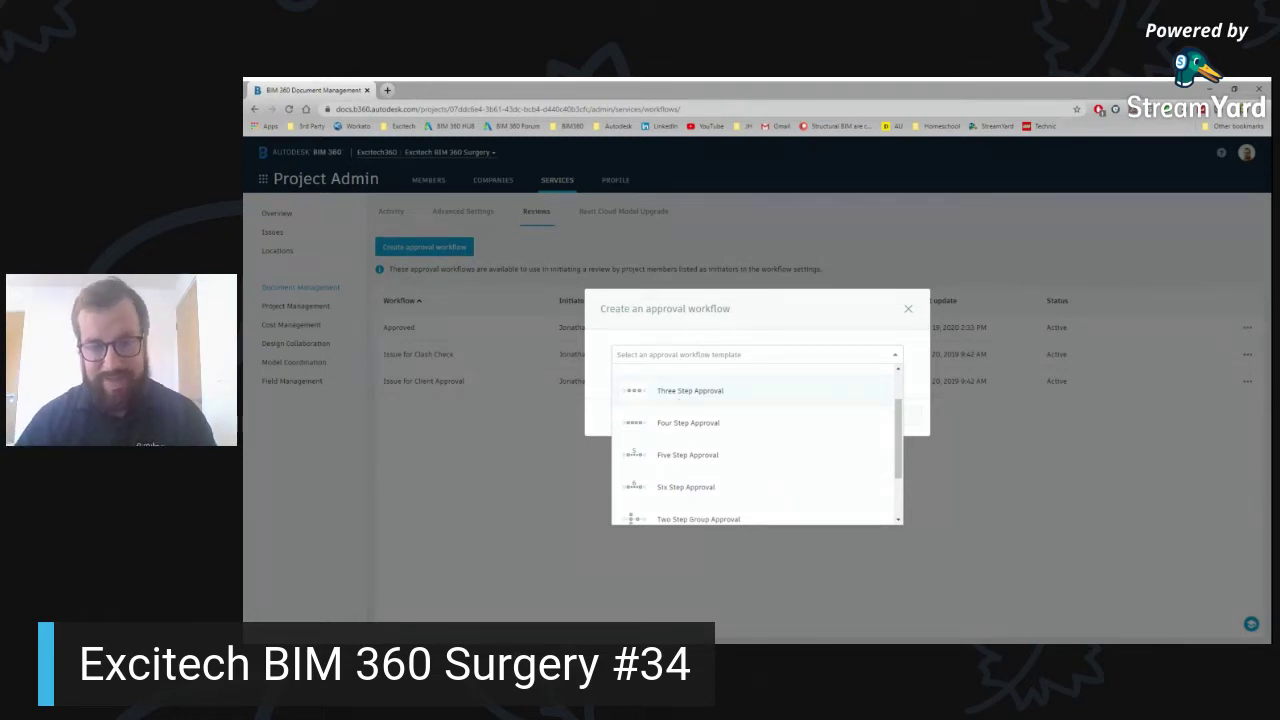
{"action": "scroll", "coordinate": [710, 448], "scroll_direction": "down", "scroll_amount": 2}
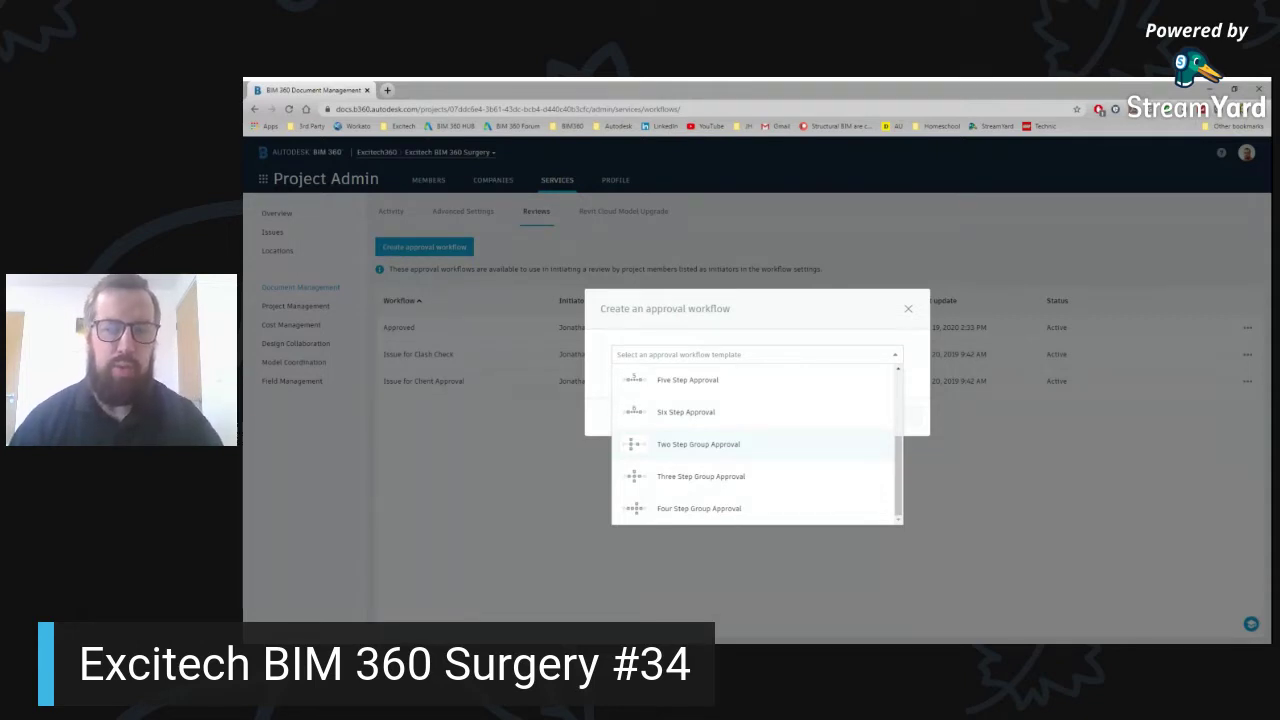
{"action": "scroll", "coordinate": [790, 450], "scroll_direction": "up", "scroll_amount": 3}
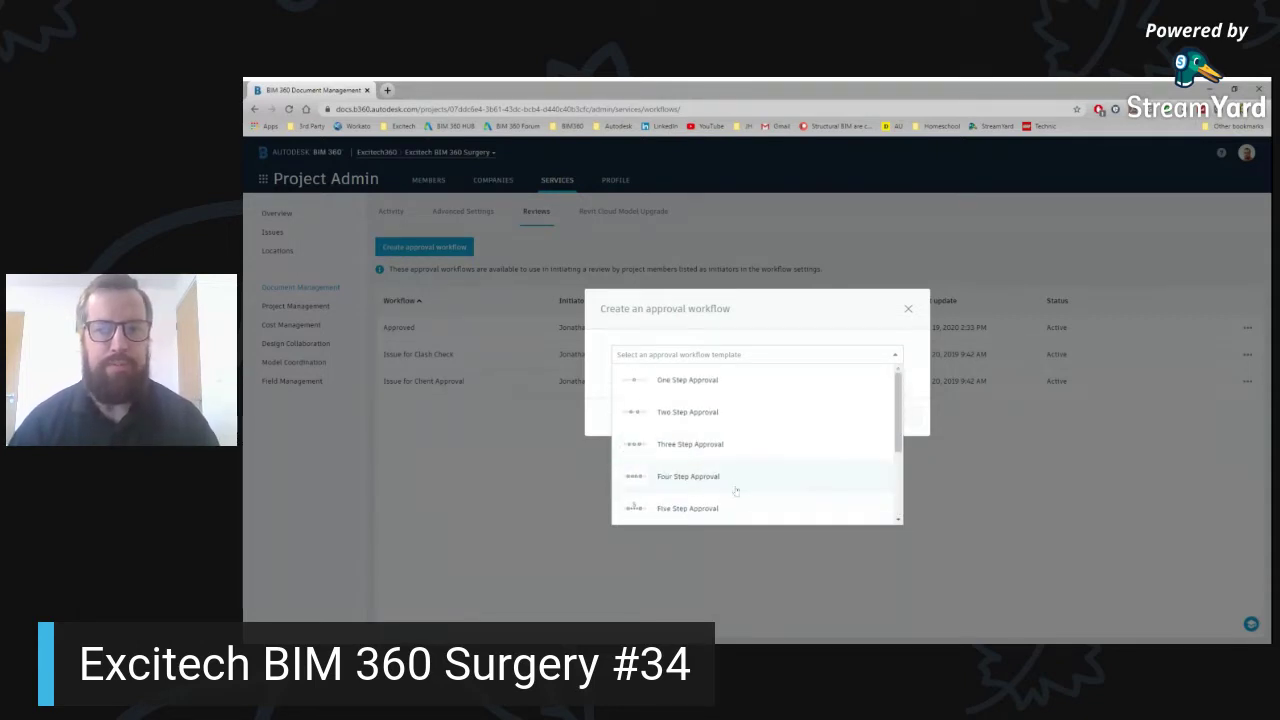
{"action": "left_click", "coordinate": [687, 386]}
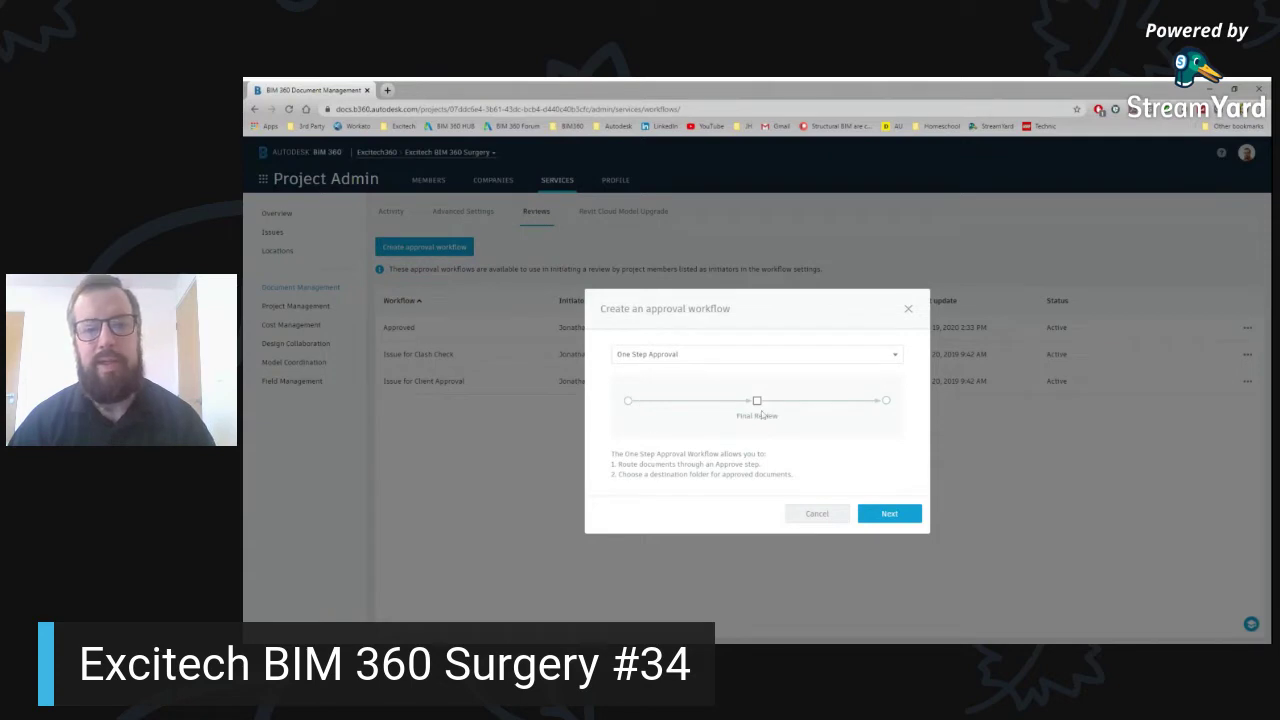
Preview the Two Step, Three Step and Six Step Approval templates for the new workflow.
{"action": "left_click", "coordinate": [728, 358]}
{"action": "left_click", "coordinate": [662, 414]}
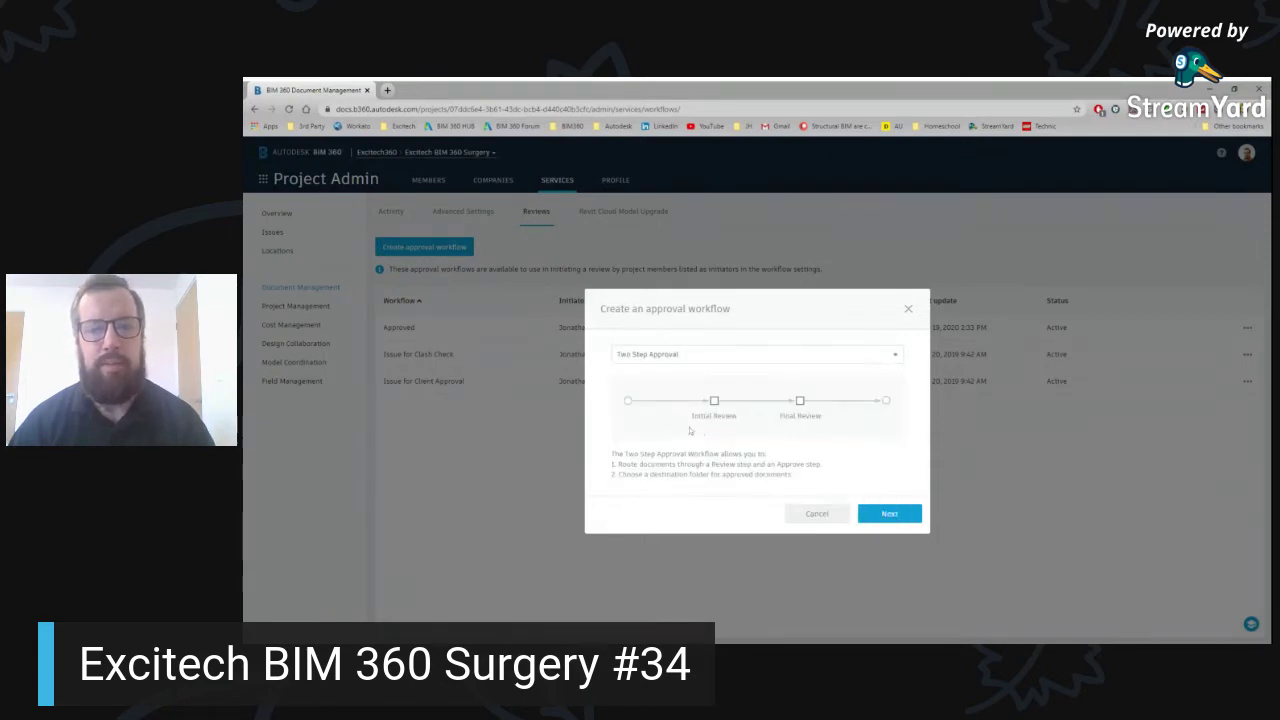
{"action": "left_click", "coordinate": [735, 362]}
{"action": "left_click", "coordinate": [688, 434]}
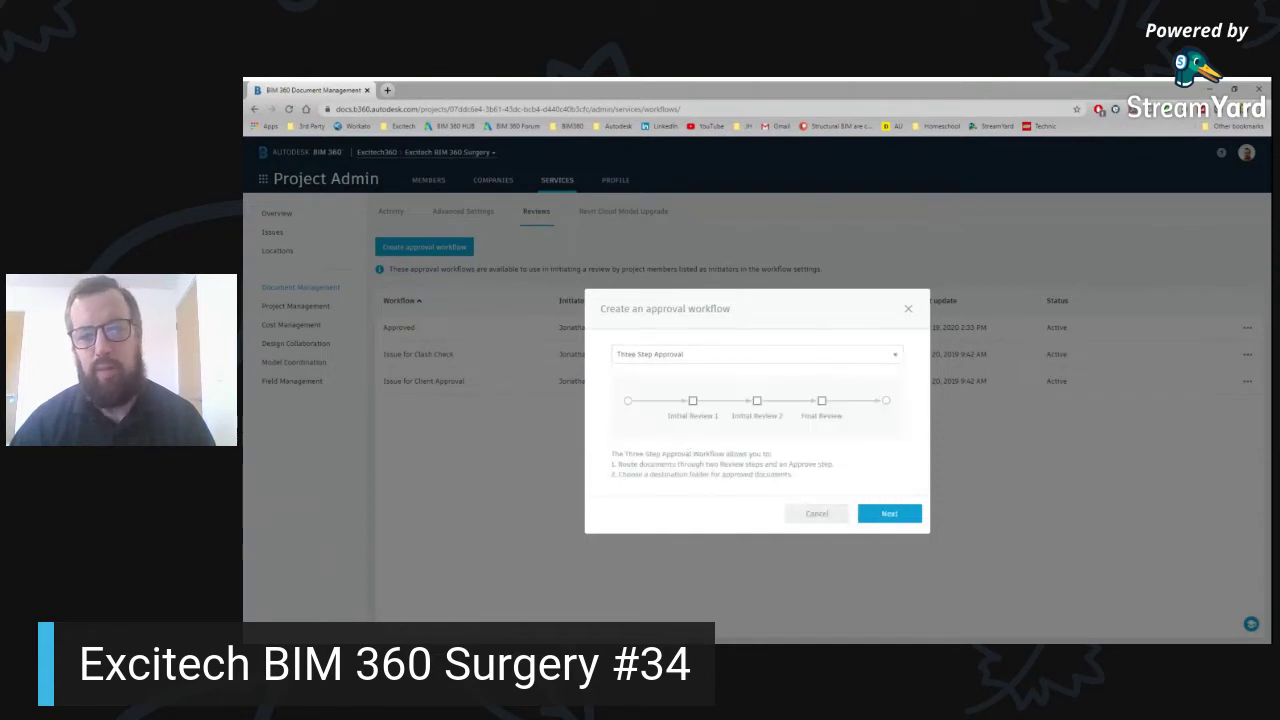
{"action": "left_click", "coordinate": [726, 362]}
{"action": "scroll", "coordinate": [700, 445], "scroll_direction": "down", "scroll_amount": 3}
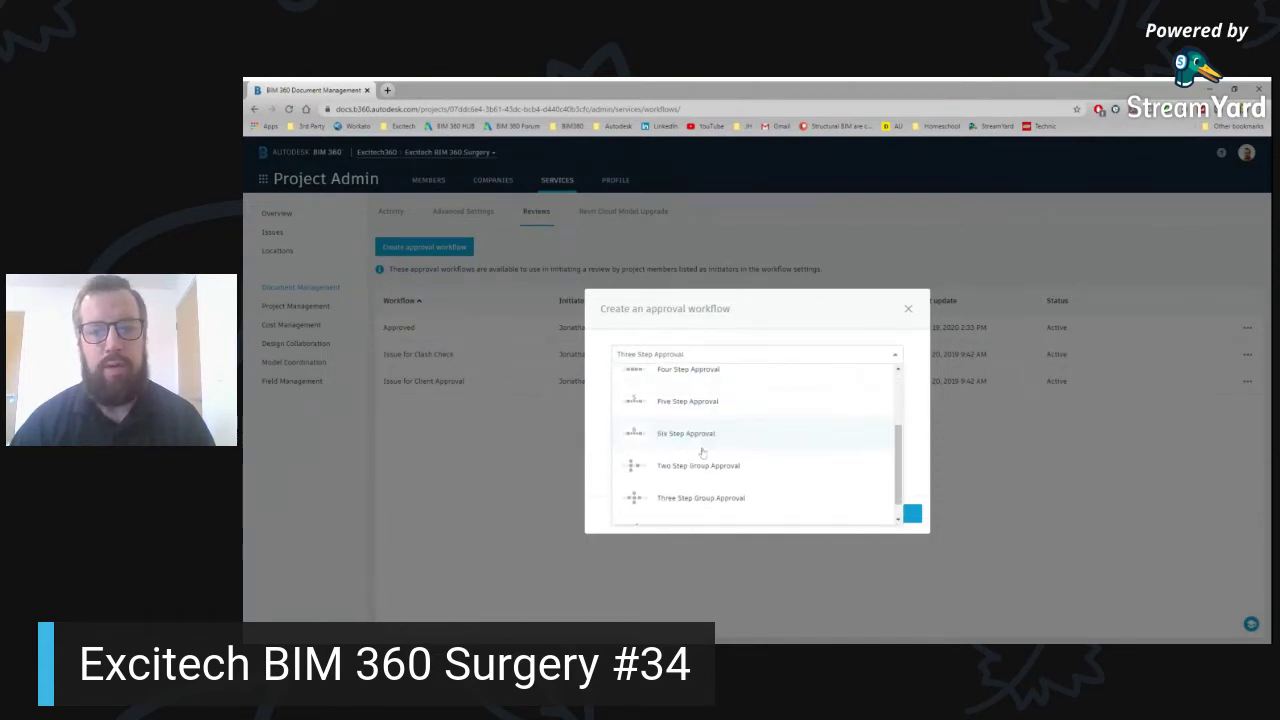
{"action": "left_click", "coordinate": [701, 435]}
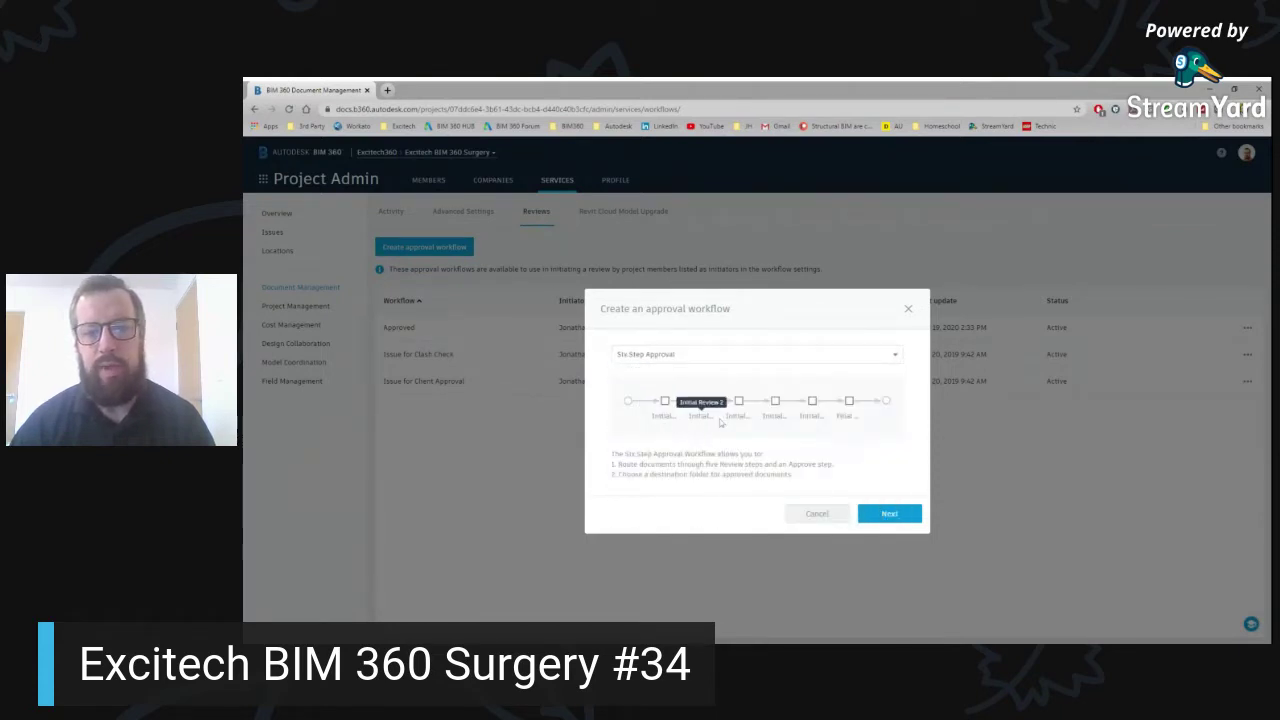
Choose the One Step Approval template and continue to the workflow's setup form.
{"action": "left_click", "coordinate": [716, 366]}
{"action": "left_click", "coordinate": [695, 383]}
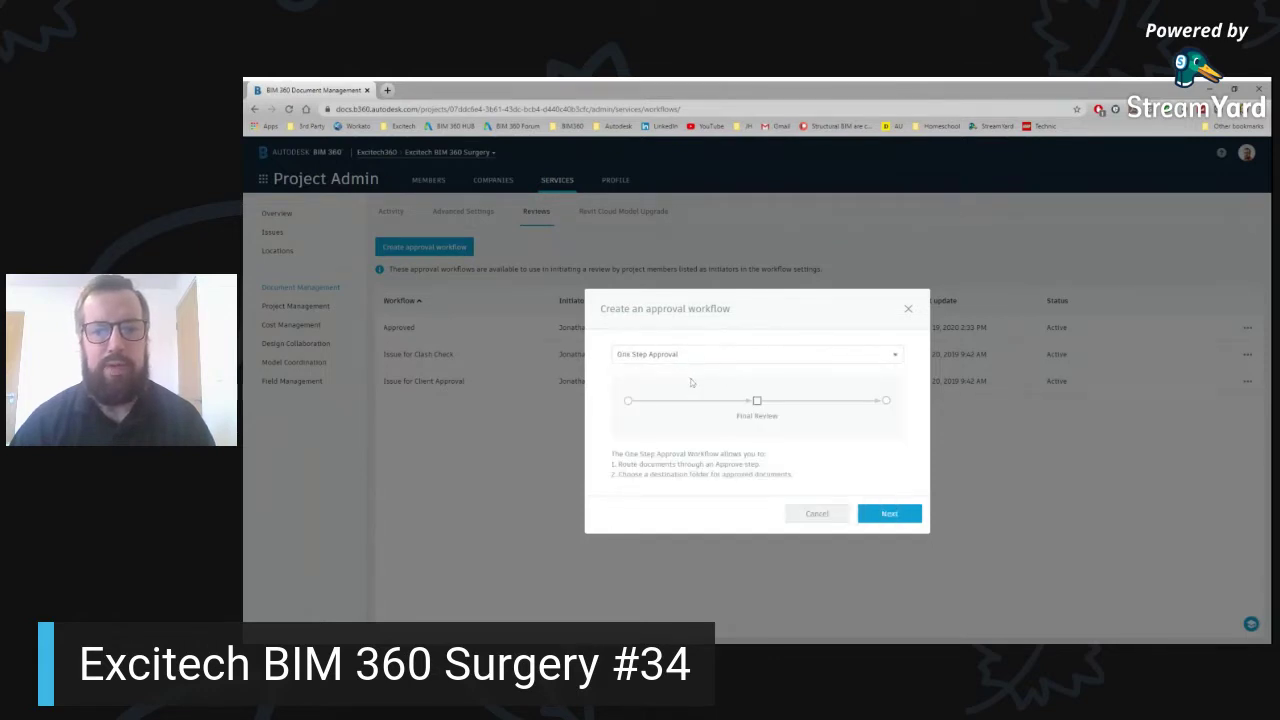
{"action": "left_click", "coordinate": [889, 514]}
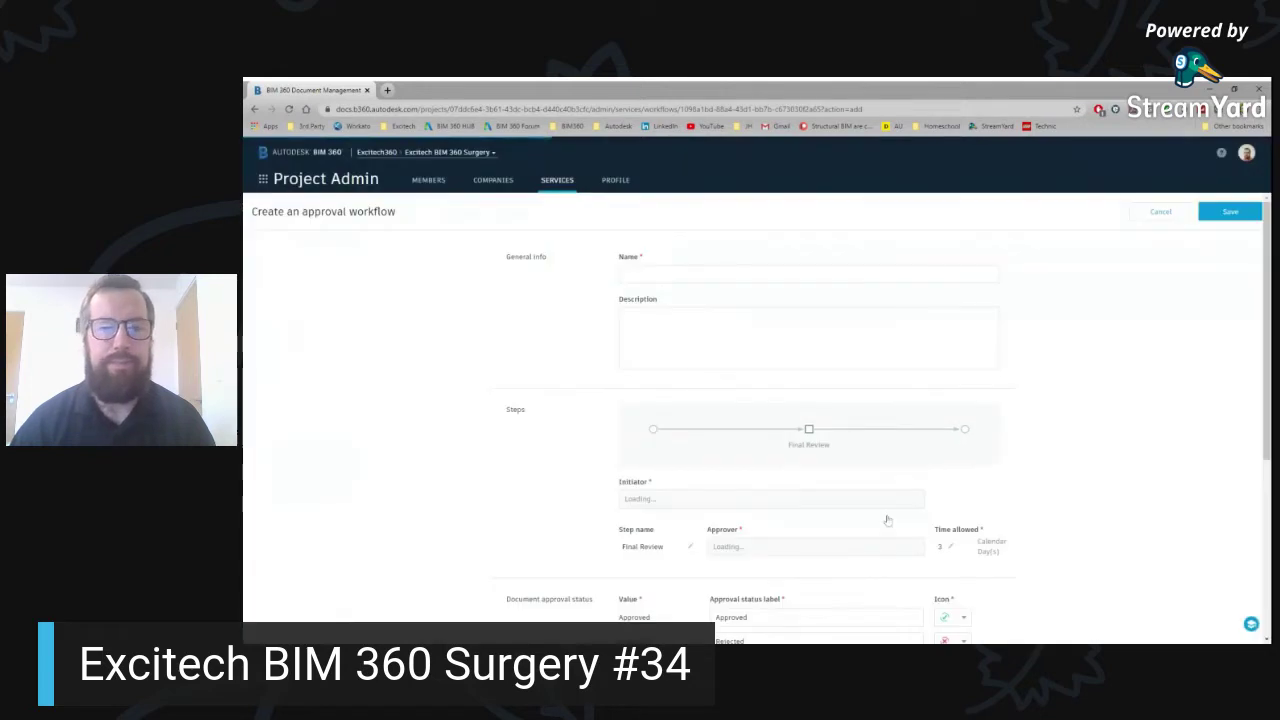
Enter "S1 - For Review" as the approval workflow's name.
{"action": "left_click", "coordinate": [625, 274]}
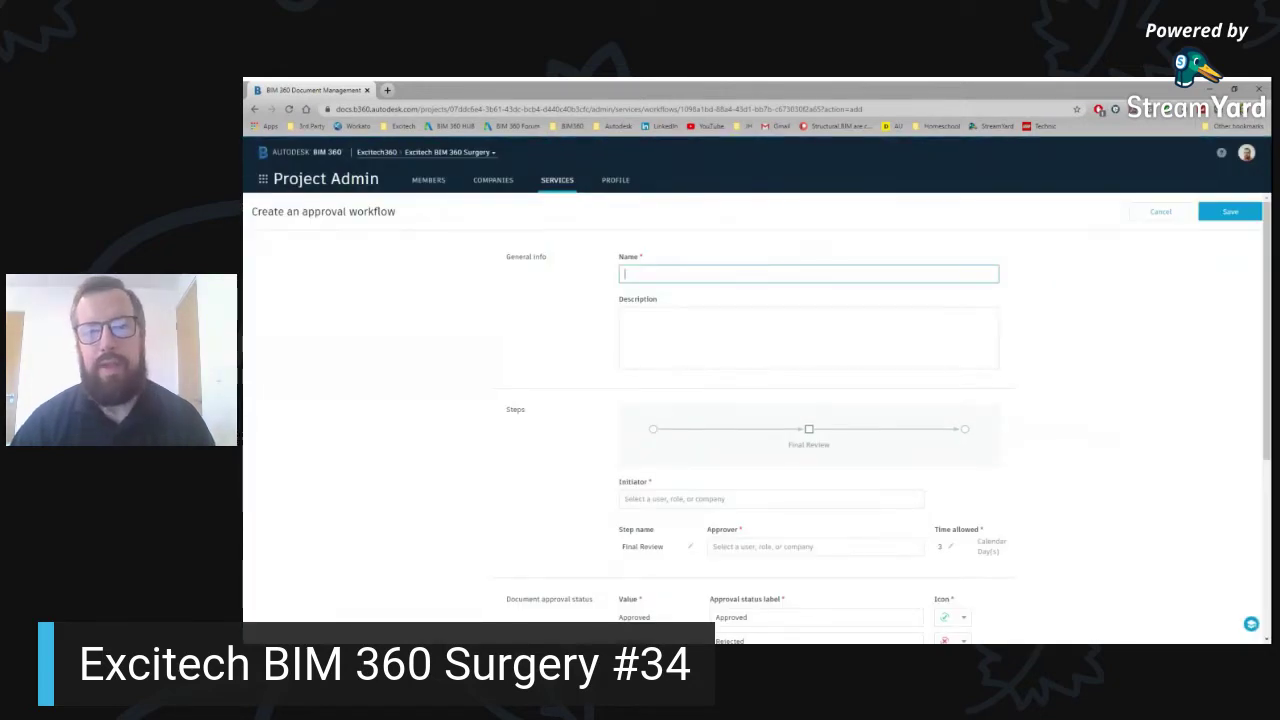
{"action": "type", "text": "St"}
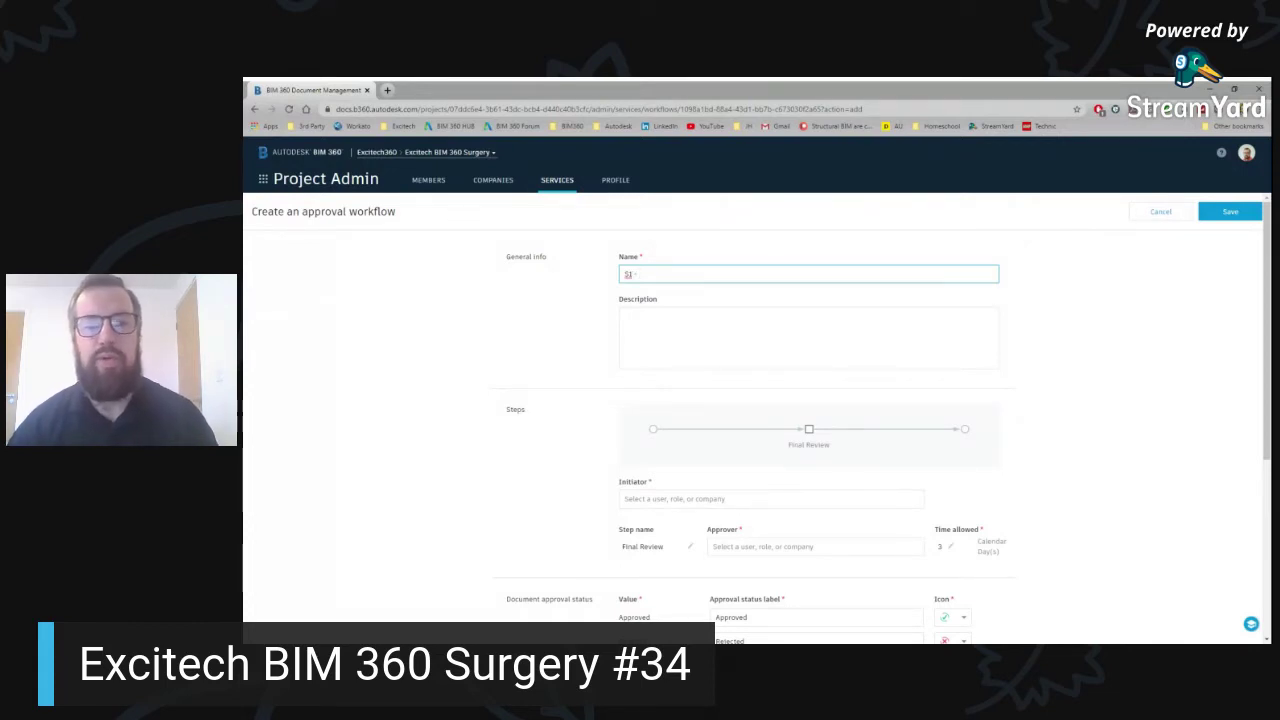
{"action": "type", "text": "r Review"}
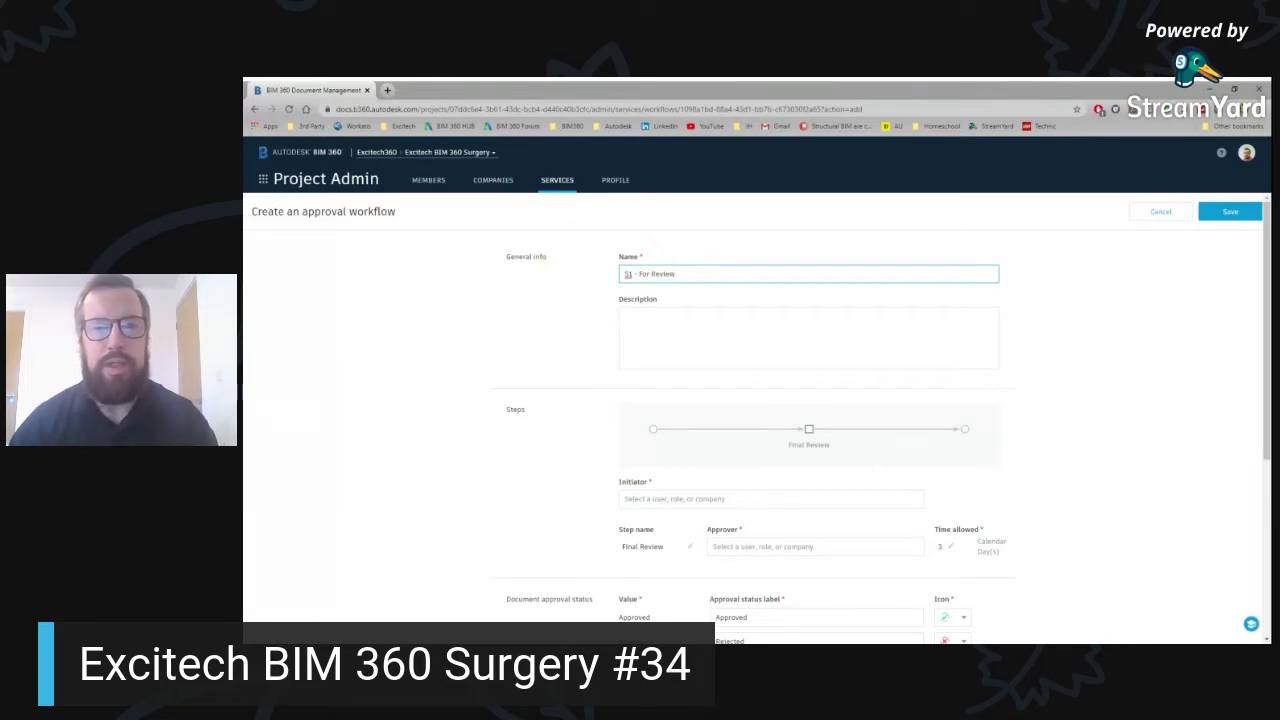
{"action": "left_click", "coordinate": [668, 328]}
Replace the prefix of the workflow's name so that it reads "Documents For Review".
{"action": "left_click_drag", "start_coordinate": [688, 277], "coordinate": [590, 276]}
{"action": "key", "text": "Left"}
{"action": "key", "text": "shift+Right"}
{"action": "key", "text": "shift+Right"}
{"action": "type", "text": "Documents"}
{"action": "key", "text": "Delete"}
{"action": "key", "text": "Delete"}
Copy the workflow's name, "Documents For Review", into its description.
{"action": "left_click", "coordinate": [626, 317]}
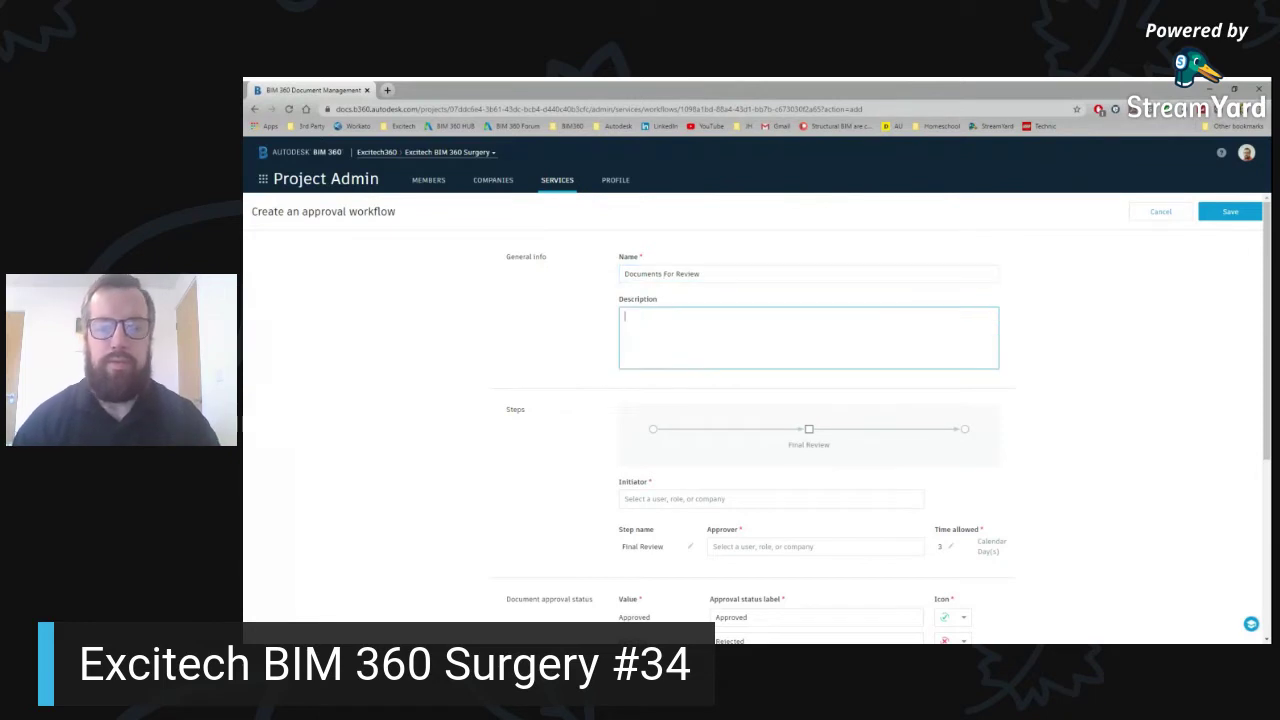
{"action": "left_click_drag", "start_coordinate": [705, 273], "coordinate": [607, 273]}
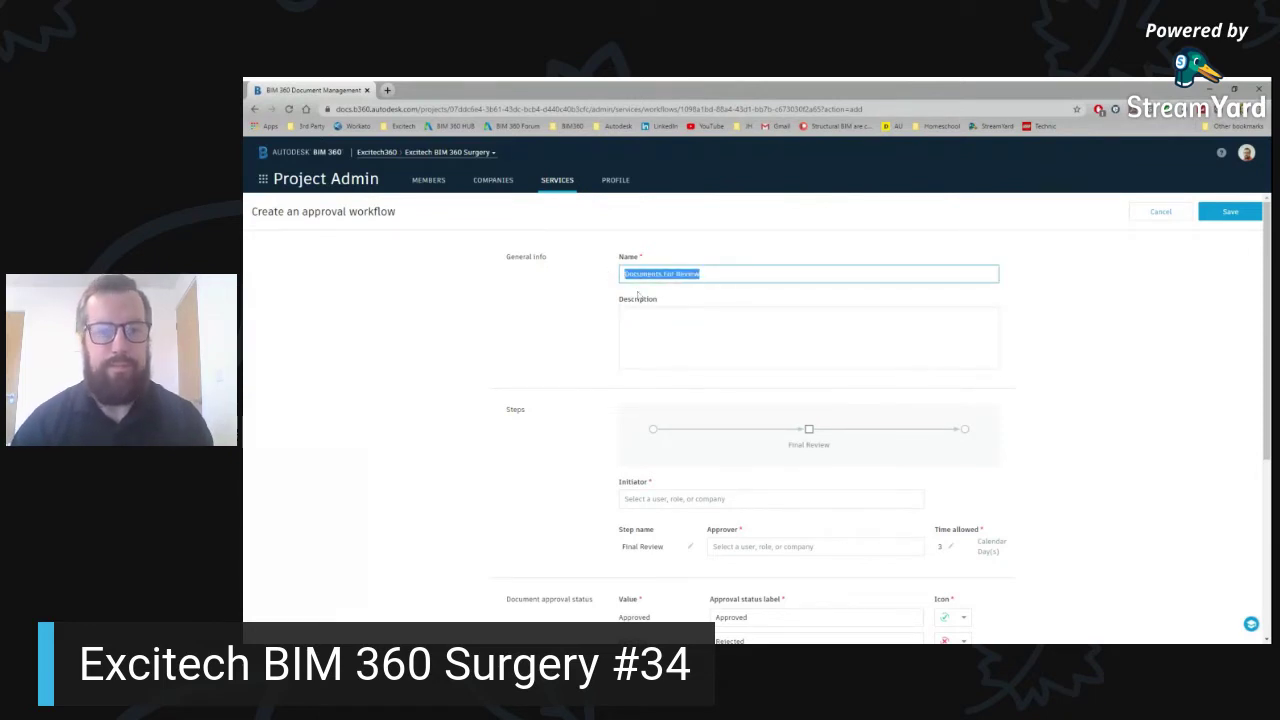
{"action": "key", "text": "ctrl+c"}
{"action": "left_click", "coordinate": [626, 317]}
{"action": "key", "text": "ctrl+v"}
{"action": "scroll", "coordinate": [808, 400], "scroll_direction": "down", "scroll_amount": 1}
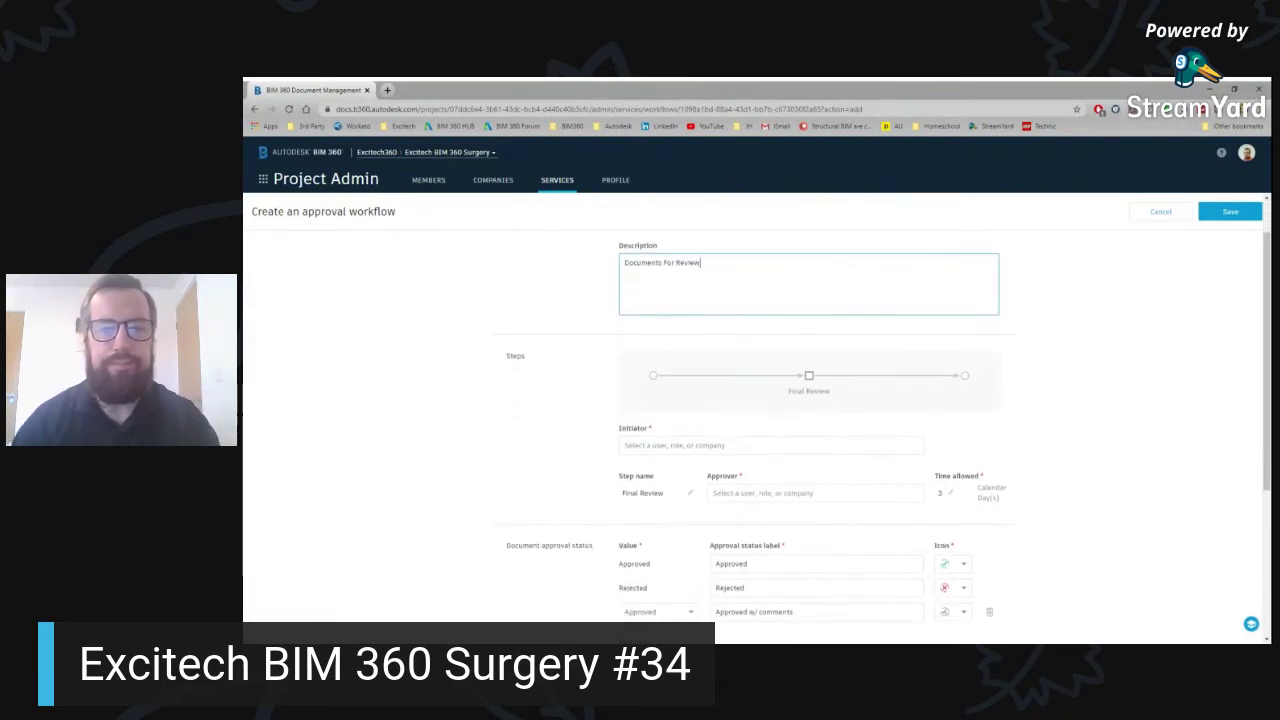
{"action": "scroll", "coordinate": [619, 292], "scroll_direction": "up", "scroll_amount": 1}
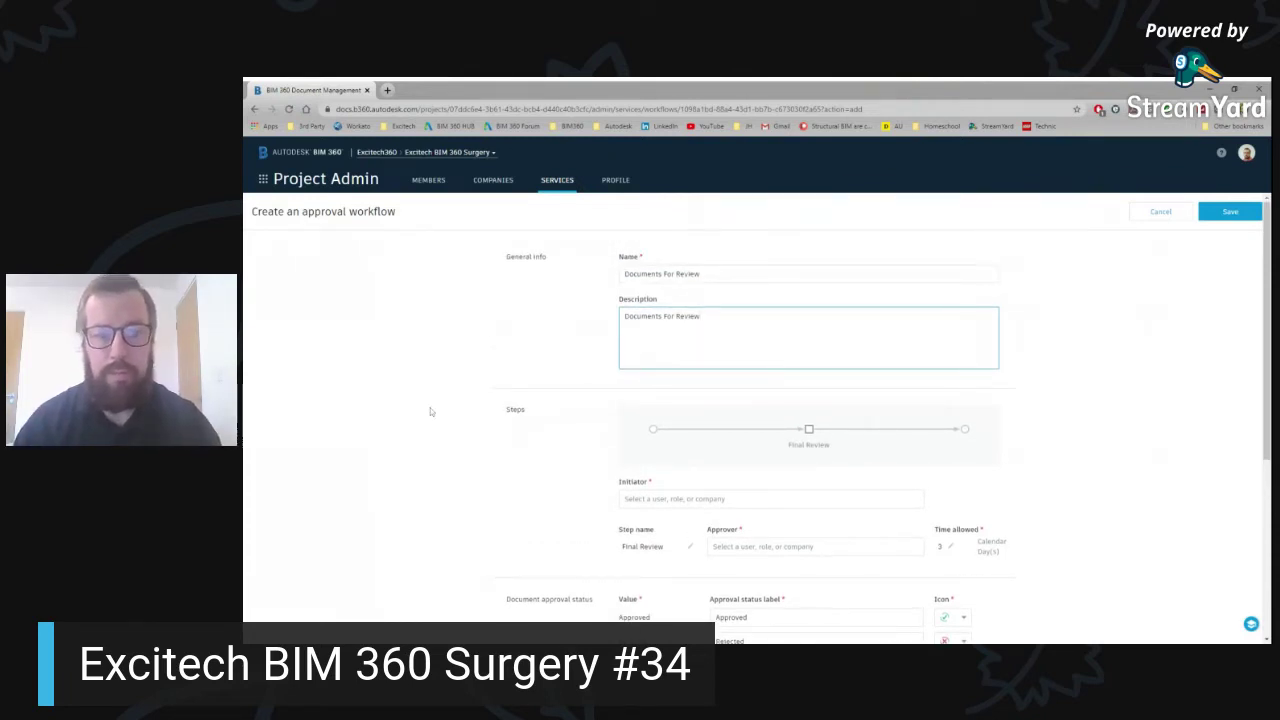
Assign the second listed user as the workflow's initiator and save the member selection.
{"action": "scroll", "coordinate": [462, 410], "scroll_direction": "down", "scroll_amount": 2}
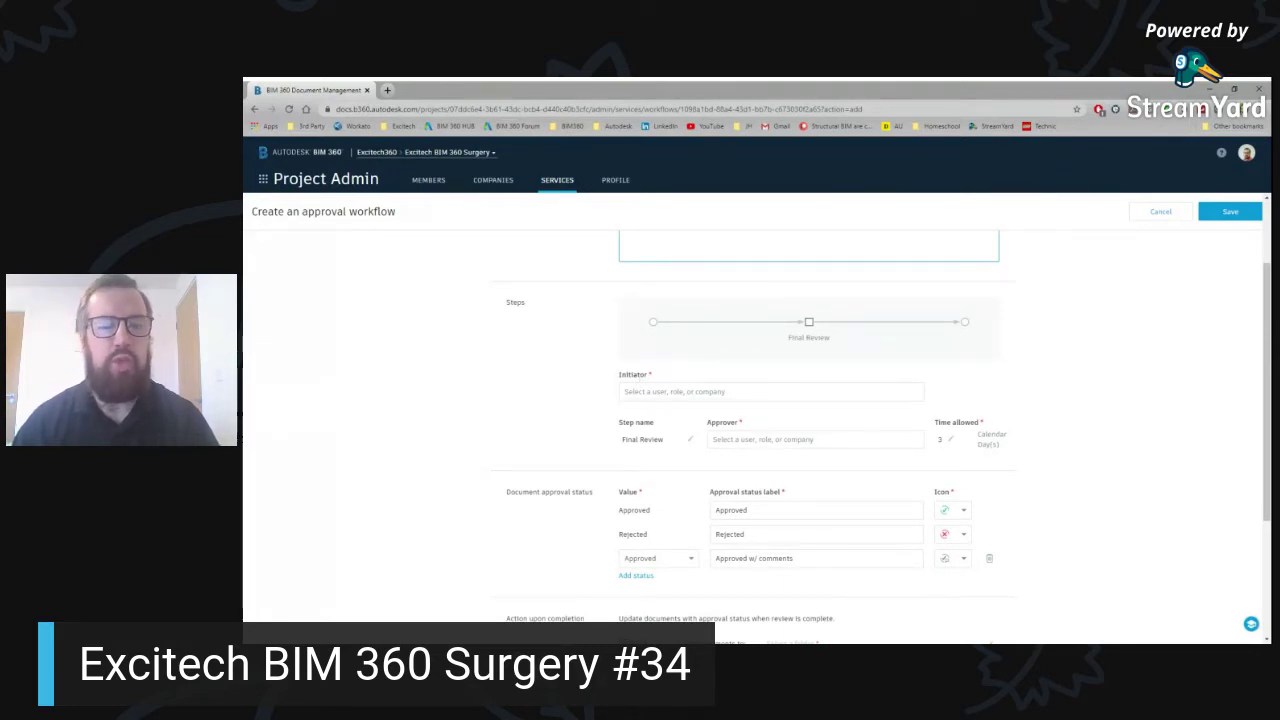
{"action": "left_click", "coordinate": [742, 393]}
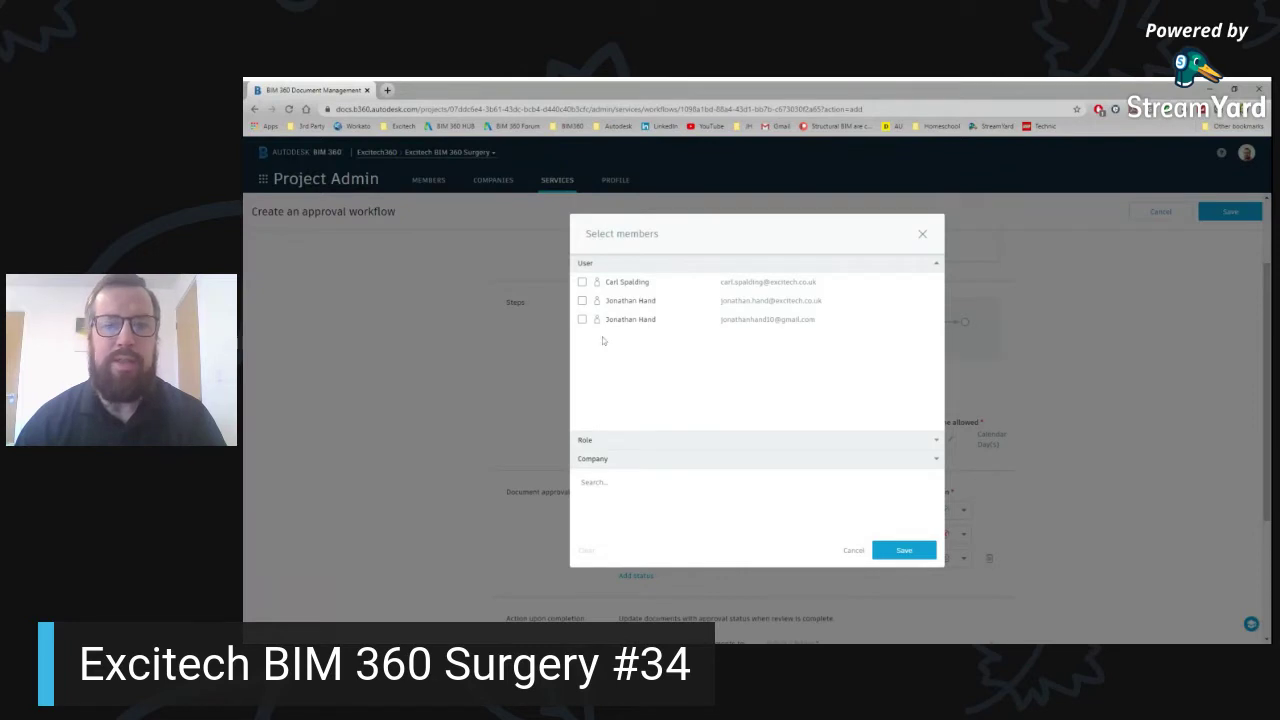
{"action": "left_click", "coordinate": [582, 300]}
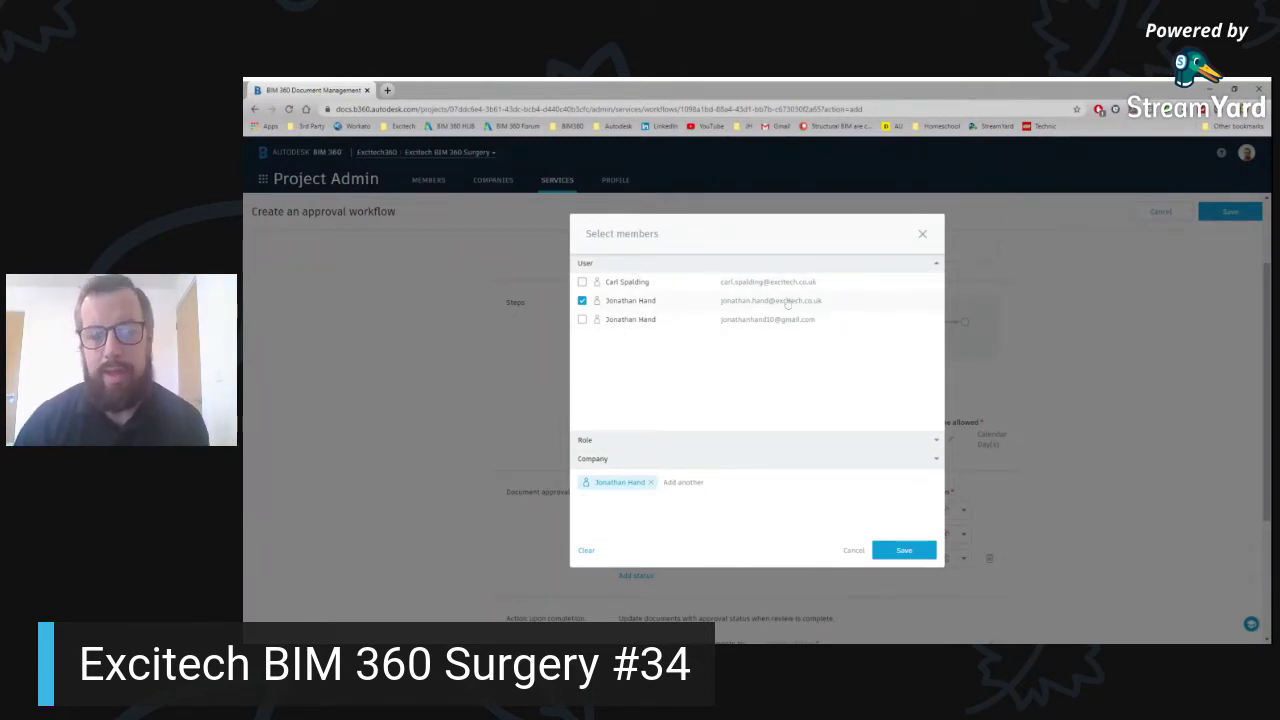
{"action": "left_click", "coordinate": [905, 550]}
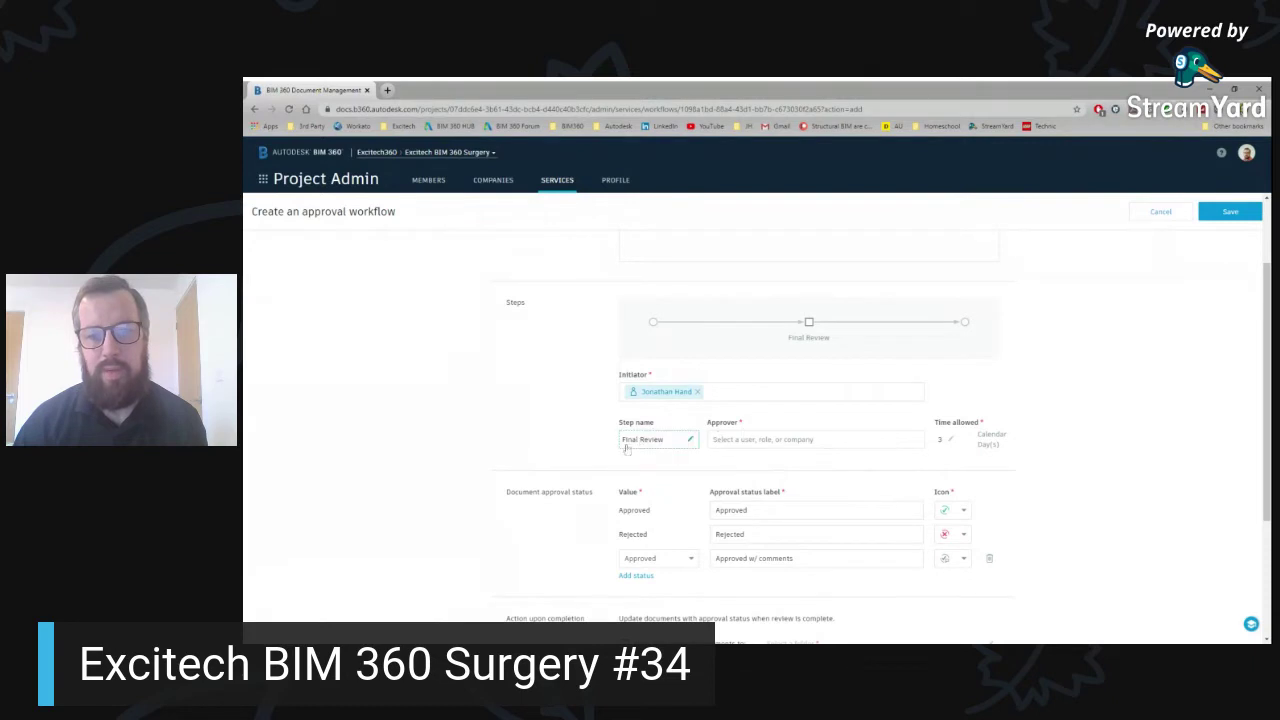
Assign all three listed users as approvers of the Final Review step and save the selection.
{"action": "left_click", "coordinate": [690, 441]}
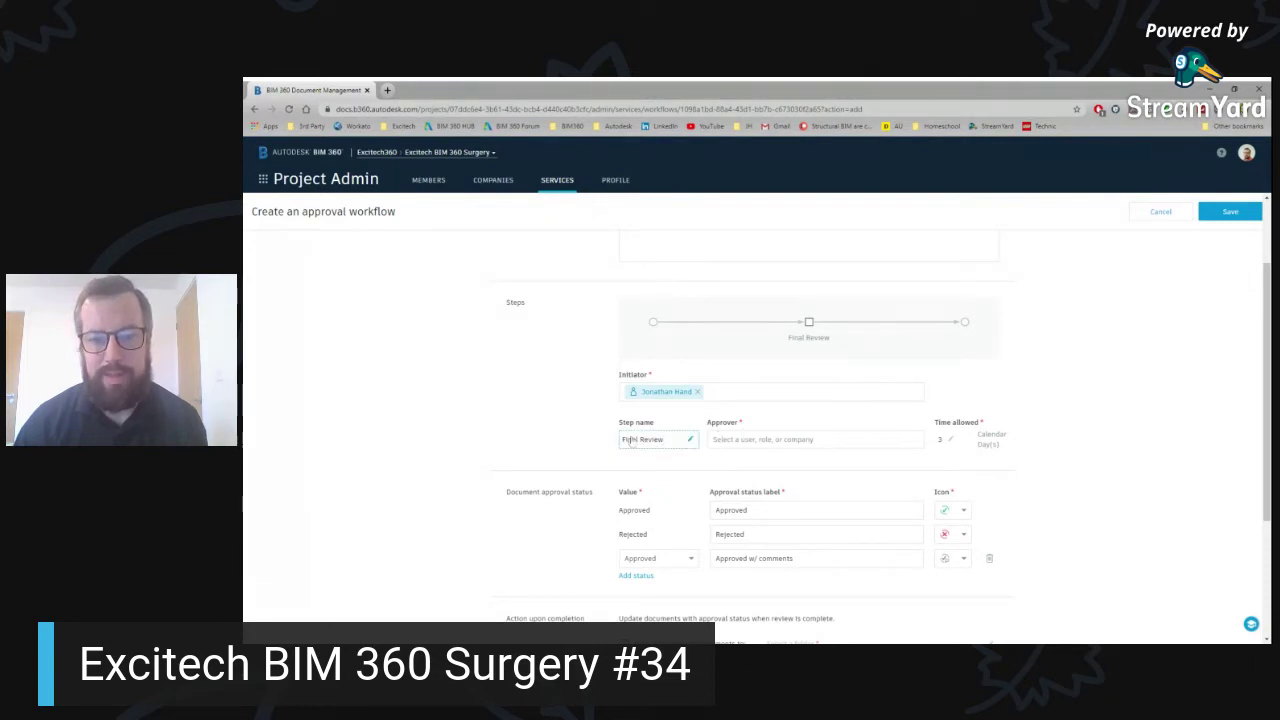
{"action": "left_click", "coordinate": [736, 446]}
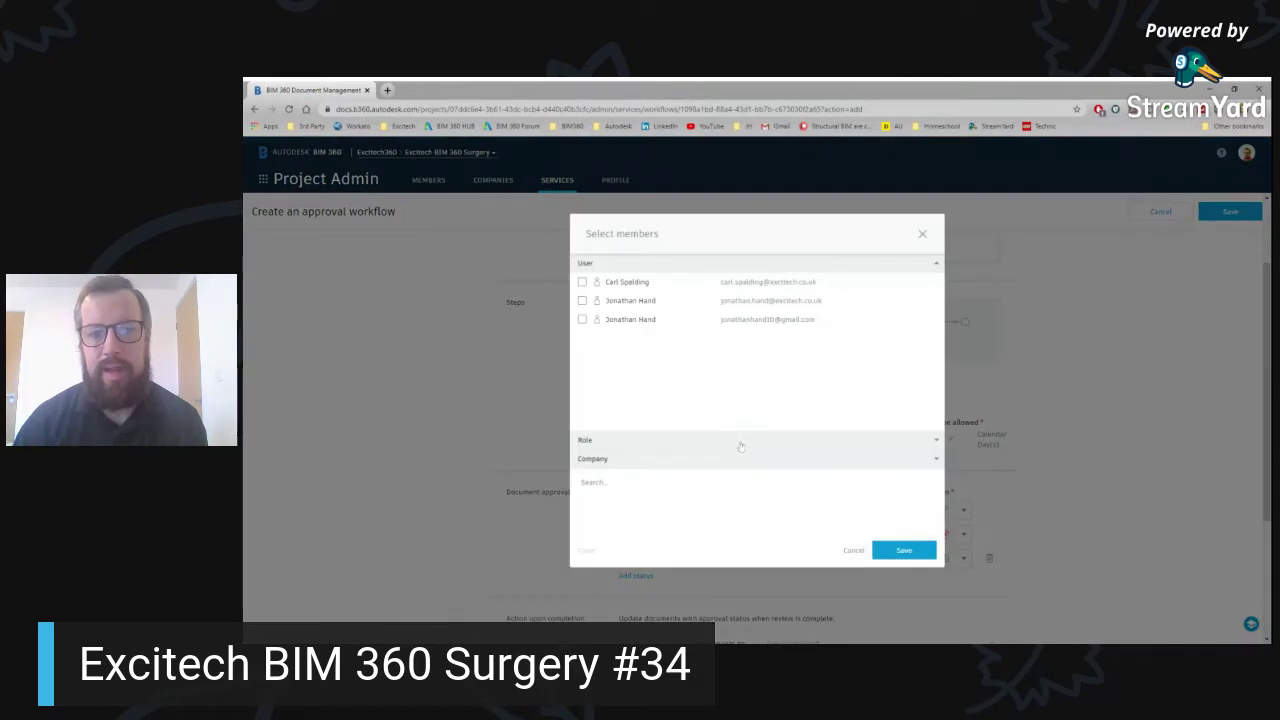
{"action": "left_click", "coordinate": [630, 301]}
{"action": "left_click", "coordinate": [628, 282]}
{"action": "left_click", "coordinate": [630, 319]}
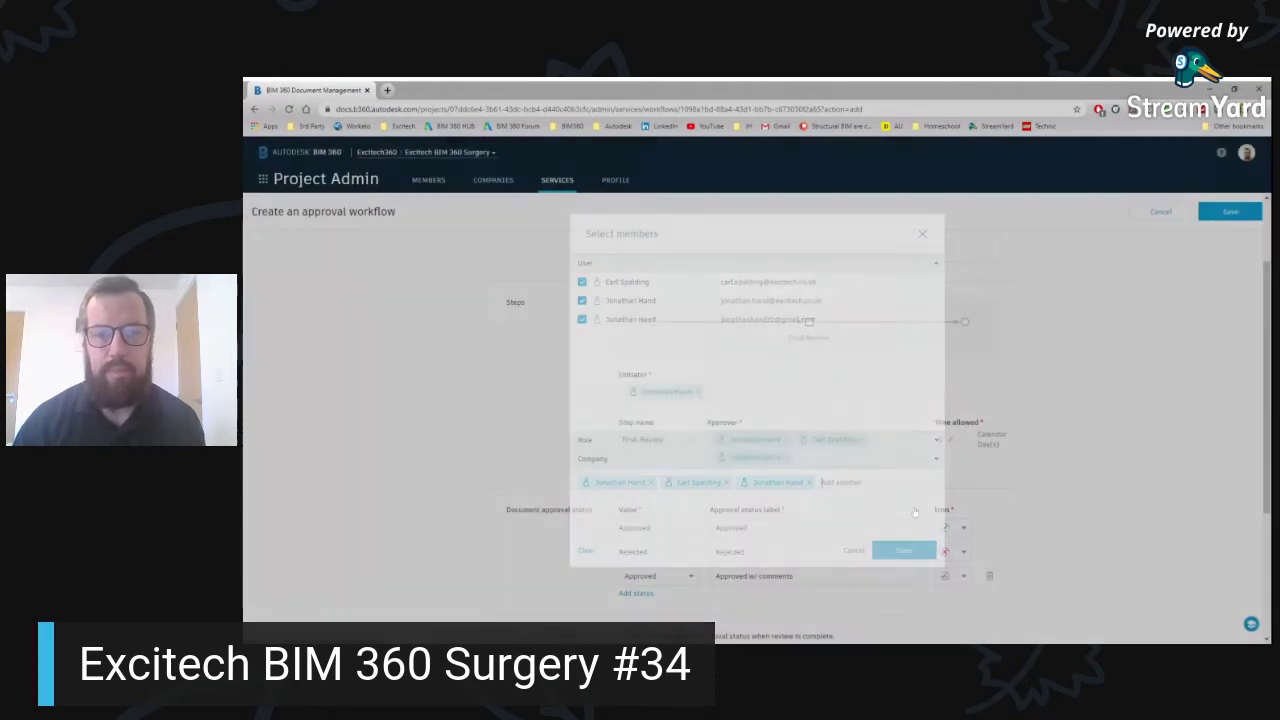
{"action": "left_click", "coordinate": [905, 552]}
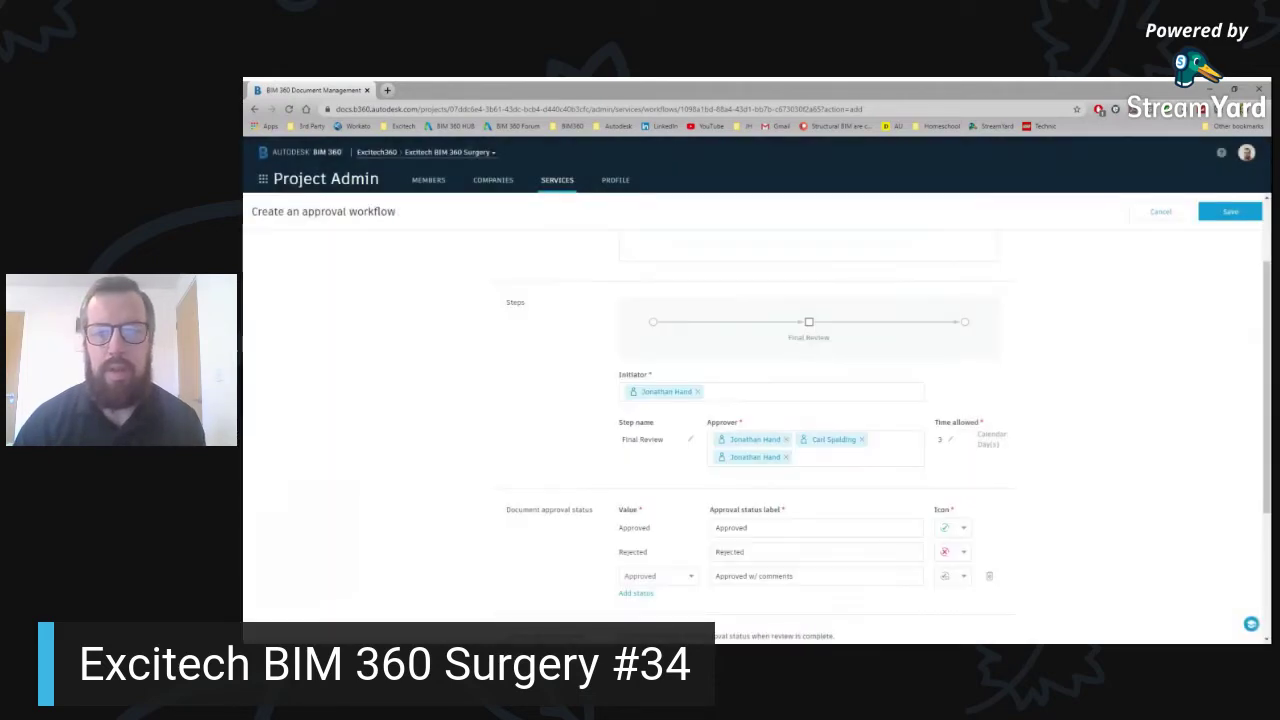
Try a time allowance of 1 calendar day for the Final Review step and return it to 3.
{"action": "left_click", "coordinate": [959, 442]}
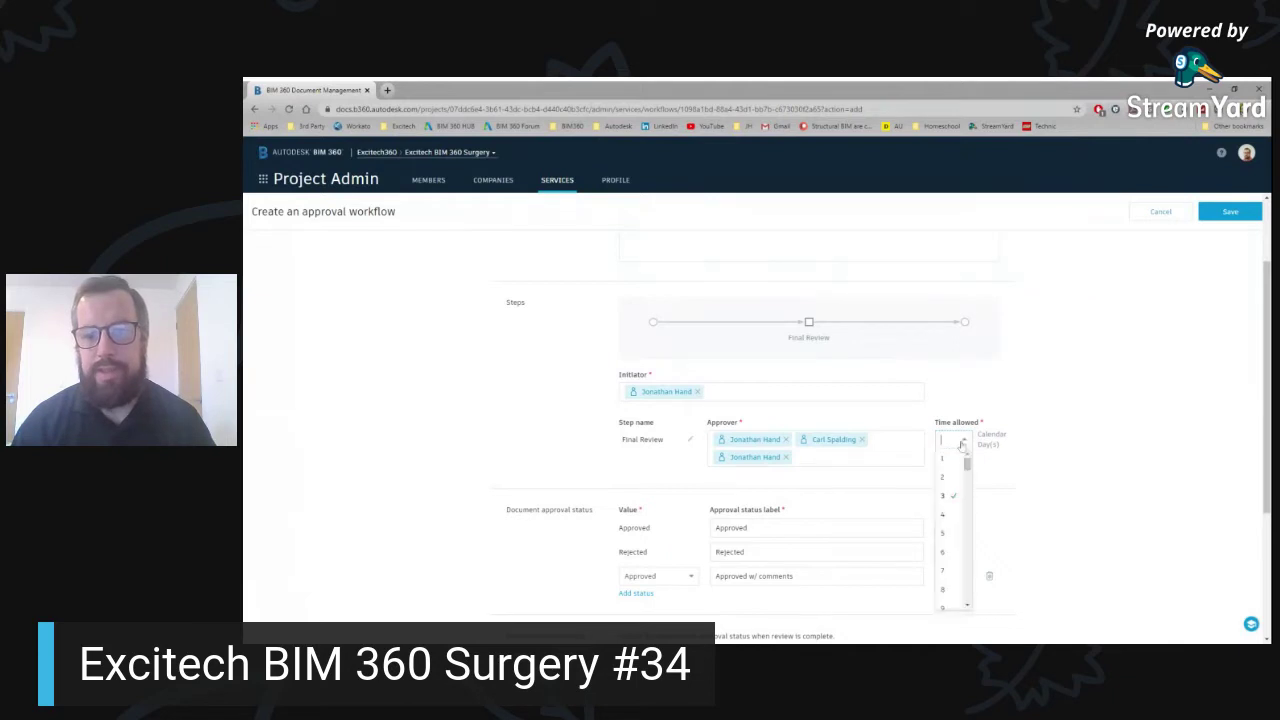
{"action": "left_click", "coordinate": [951, 498]}
{"action": "scroll", "coordinate": [1058, 410], "scroll_direction": "down", "scroll_amount": 1}
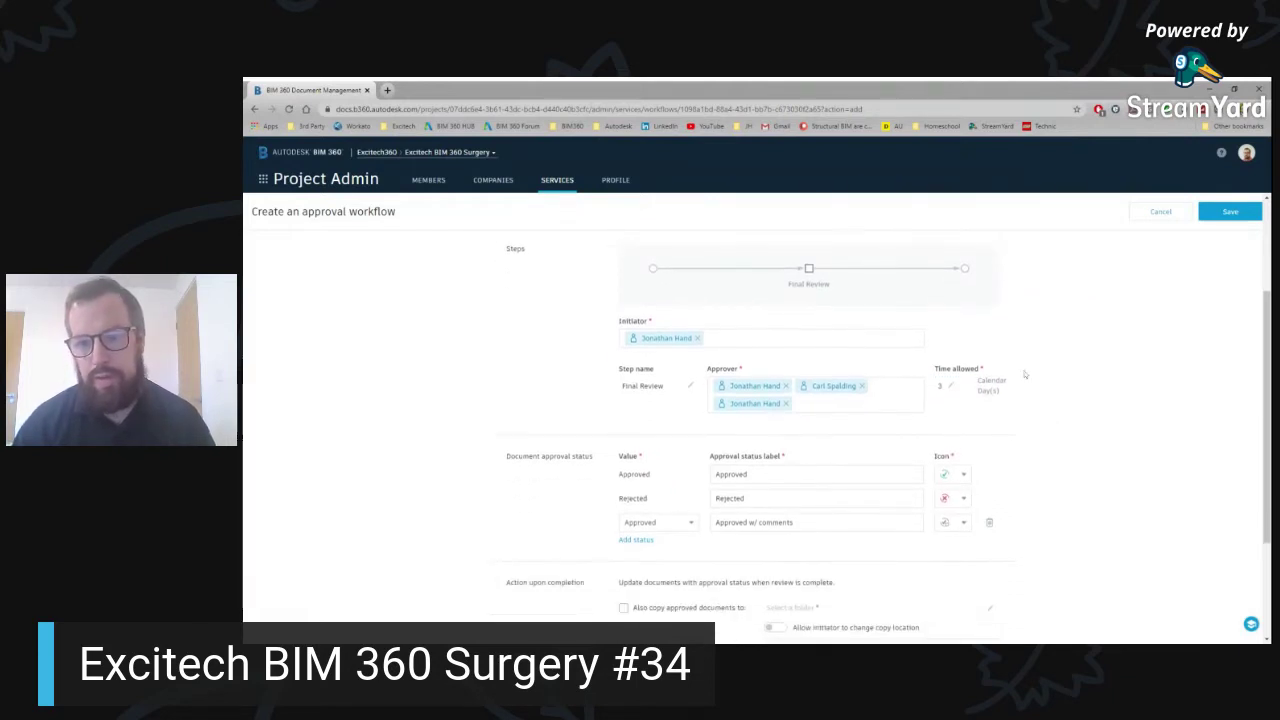
{"action": "left_click", "coordinate": [948, 388]}
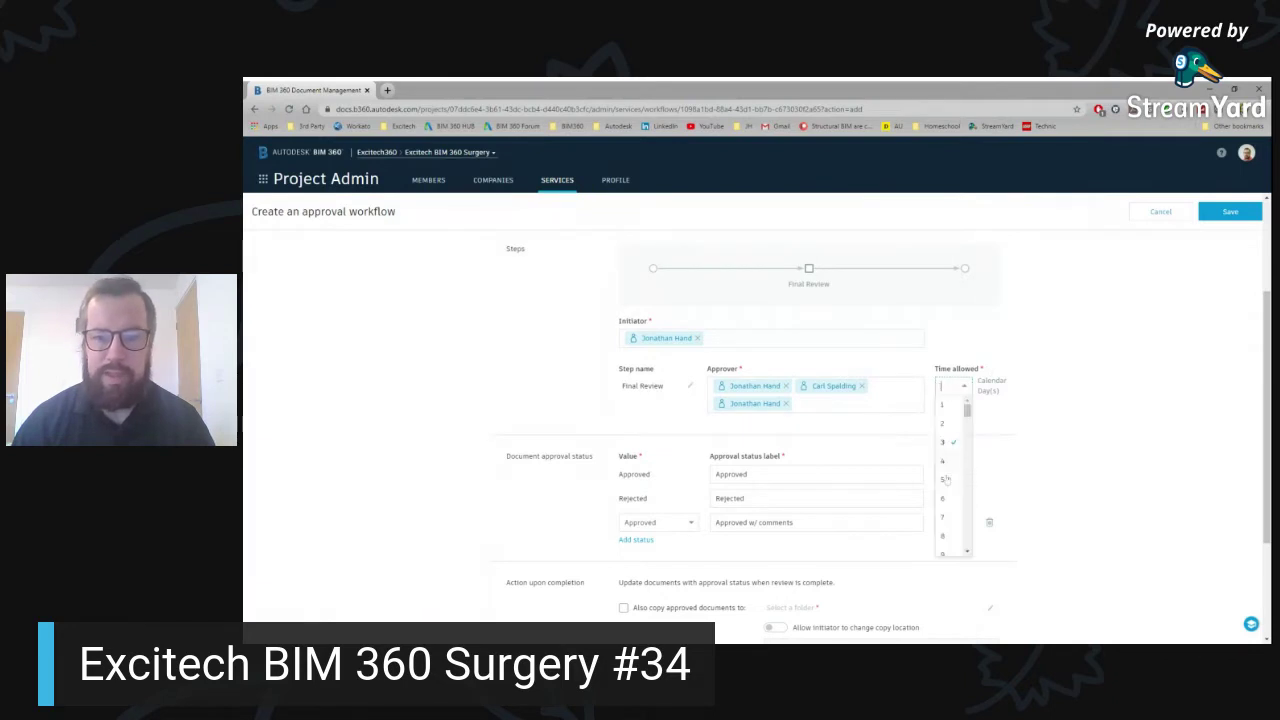
{"action": "left_click", "coordinate": [942, 404]}
{"action": "left_click", "coordinate": [958, 388]}
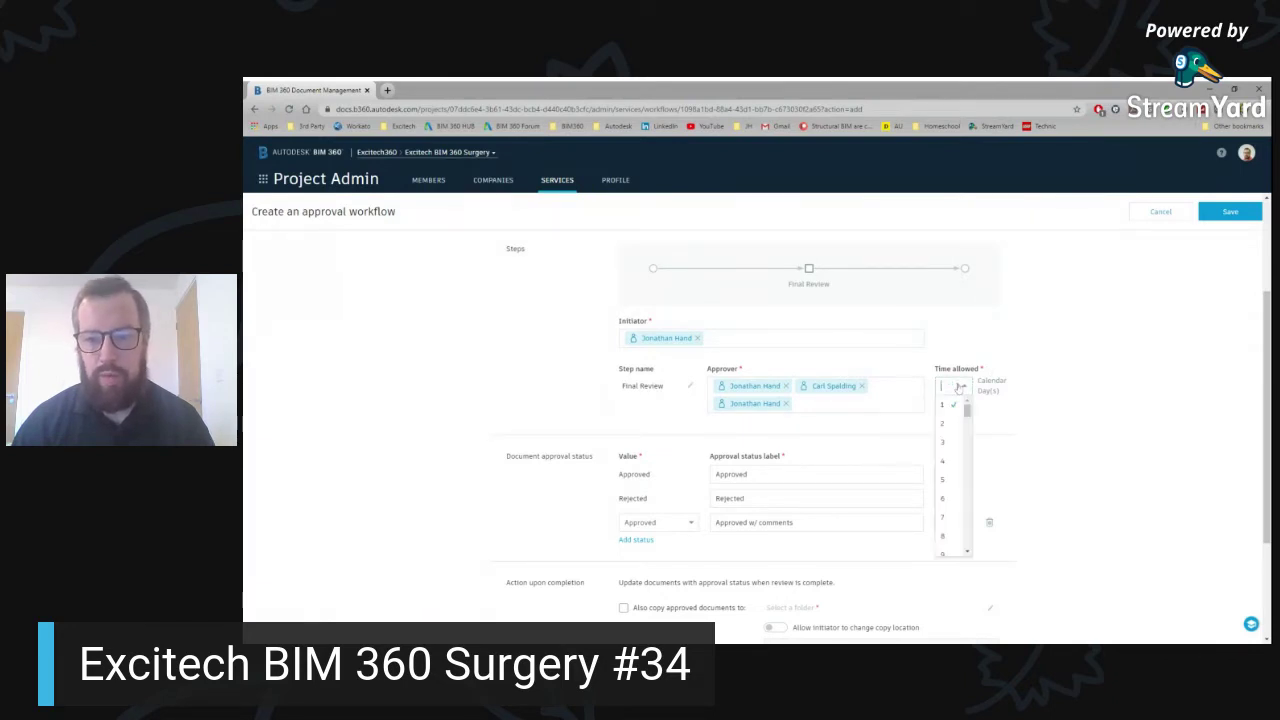
{"action": "scroll", "coordinate": [955, 483], "scroll_direction": "down", "scroll_amount": 6}
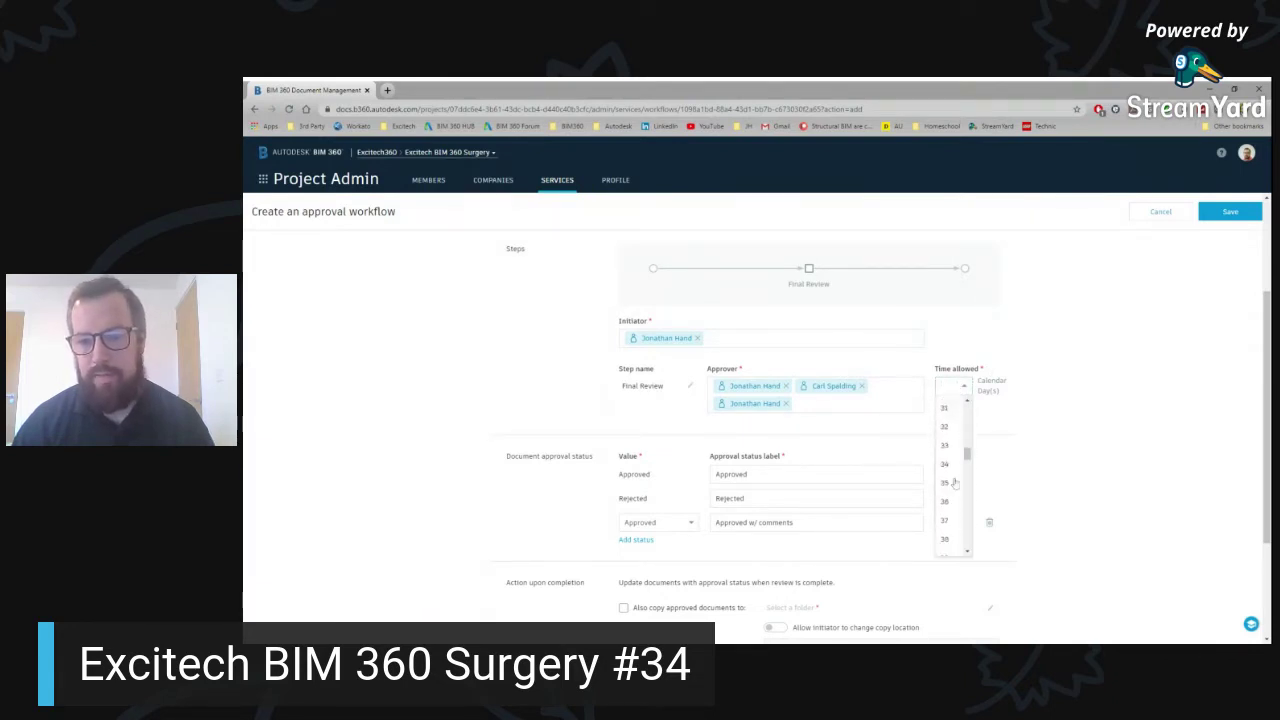
{"action": "left_click_drag", "start_coordinate": [966, 457], "coordinate": [966, 428]}
{"action": "left_click", "coordinate": [944, 434]}
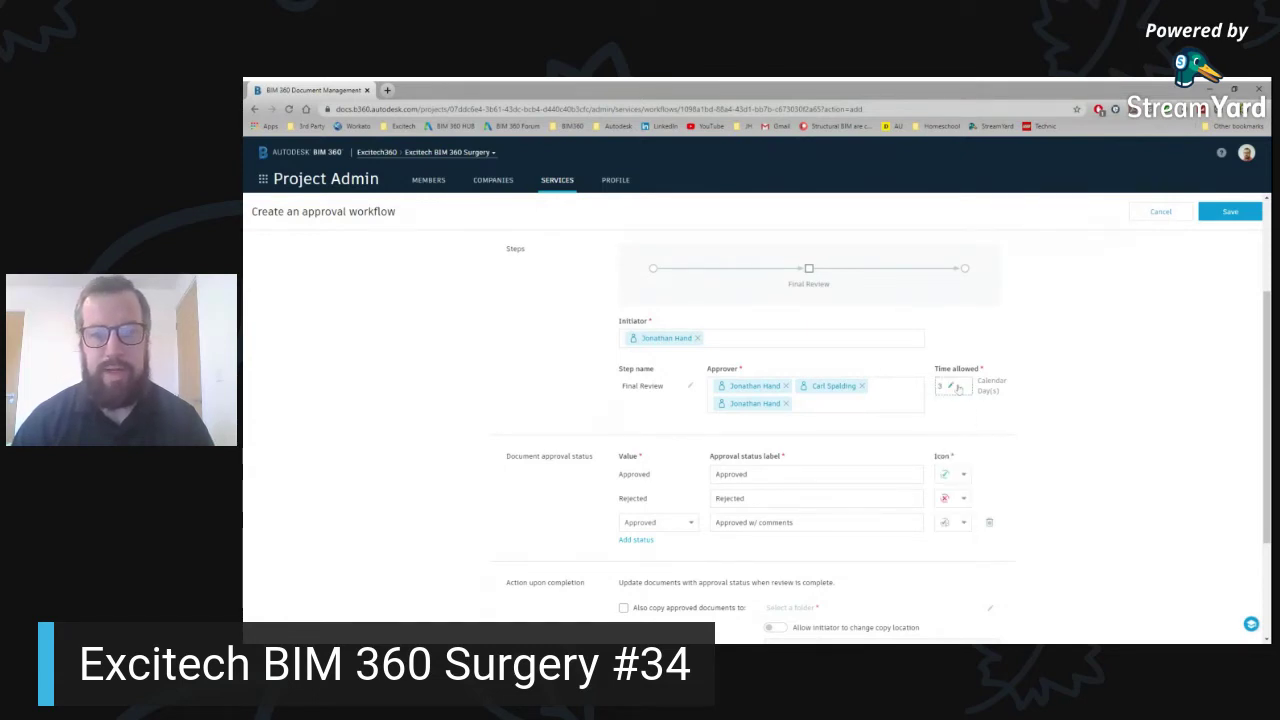
{"action": "scroll", "coordinate": [1100, 395], "scroll_direction": "up", "scroll_amount": 2}
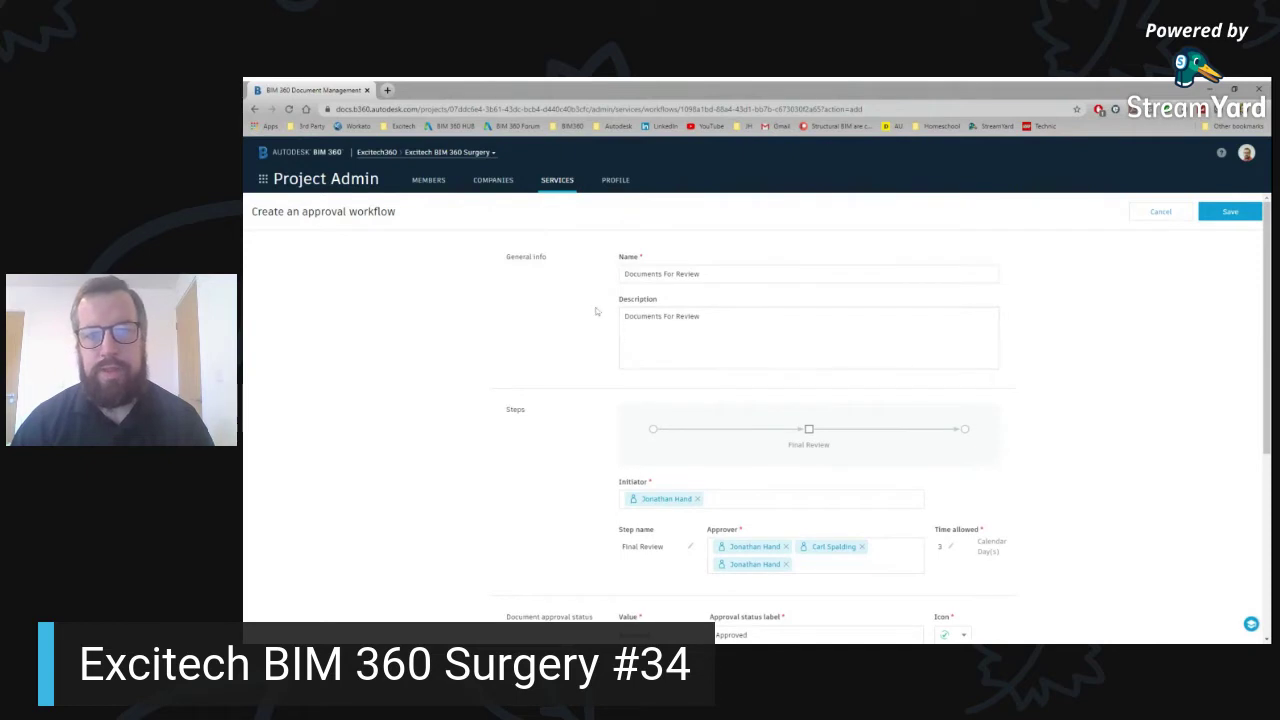
{"action": "scroll", "coordinate": [598, 311], "scroll_direction": "down", "scroll_amount": 1}
{"action": "scroll", "coordinate": [598, 311], "scroll_direction": "down", "scroll_amount": 1}
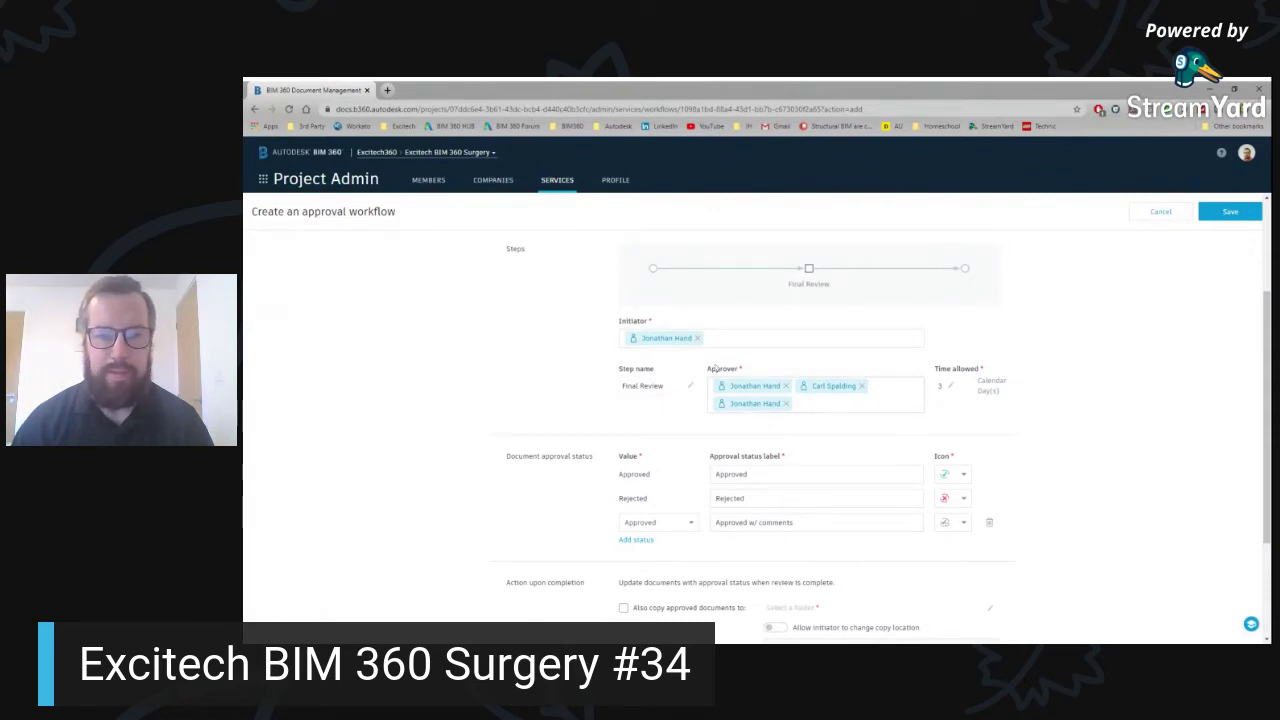
{"action": "scroll", "coordinate": [499, 415], "scroll_direction": "down", "scroll_amount": 1}
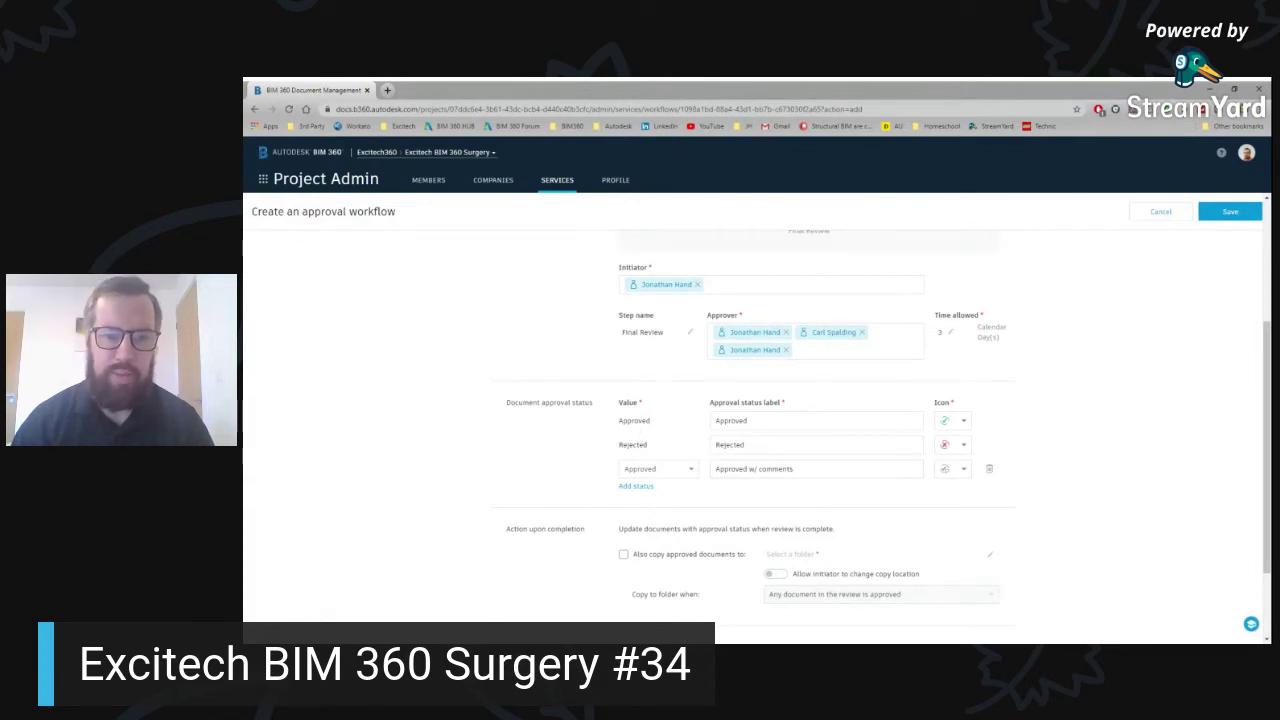
{"action": "left_click", "coordinate": [963, 422]}
{"action": "left_click", "coordinate": [964, 424]}
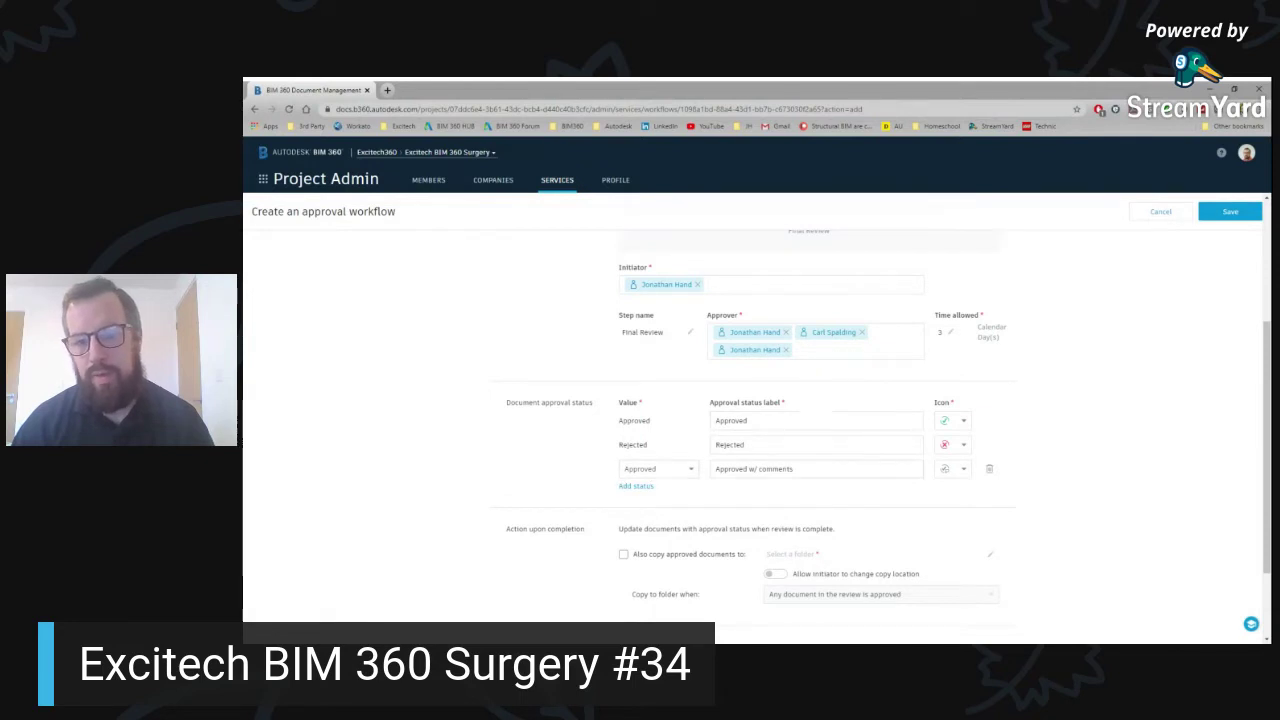
Add a document approval status with the value Rejected, the label "Rejected w/ comments" and the red rejected icon.
{"action": "scroll", "coordinate": [668, 420], "scroll_direction": "down", "scroll_amount": 2}
{"action": "left_click", "coordinate": [636, 380]}
{"action": "left_click", "coordinate": [655, 386]}
{"action": "left_click", "coordinate": [648, 425]}
{"action": "left_click", "coordinate": [840, 388]}
{"action": "type", "text": "Rejected"}
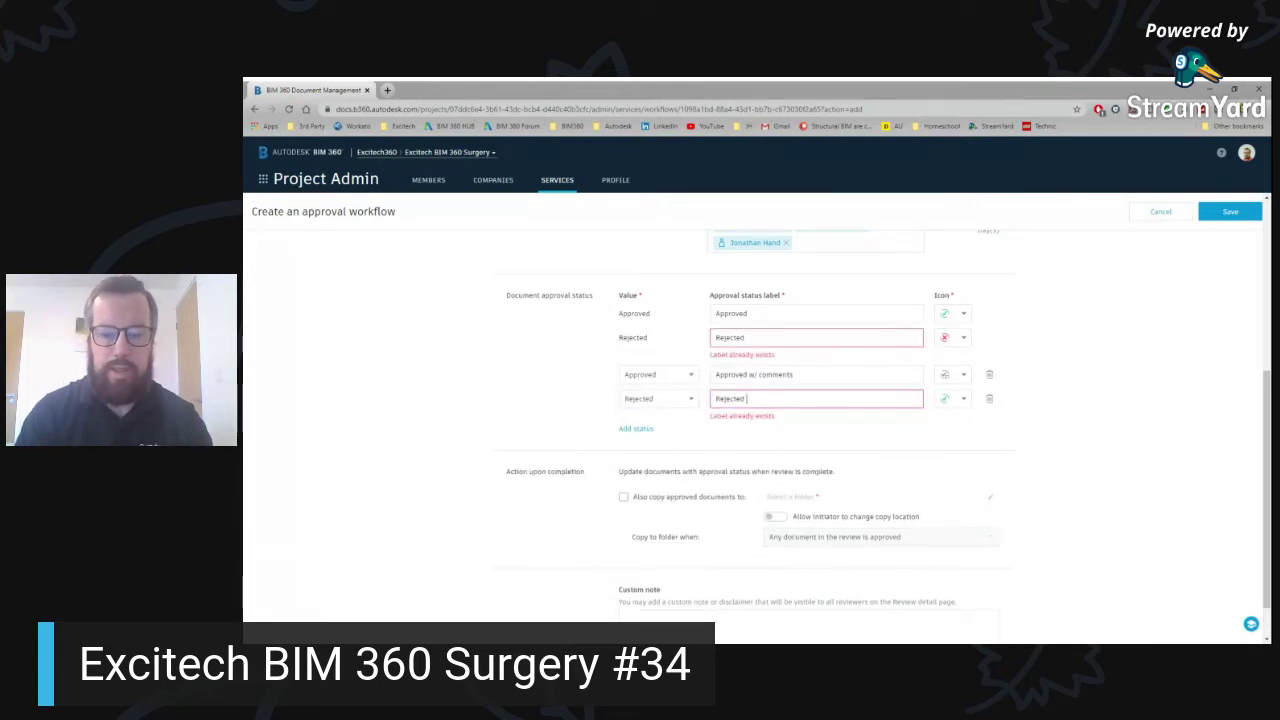
{"action": "type", "text": " w/ comments"}
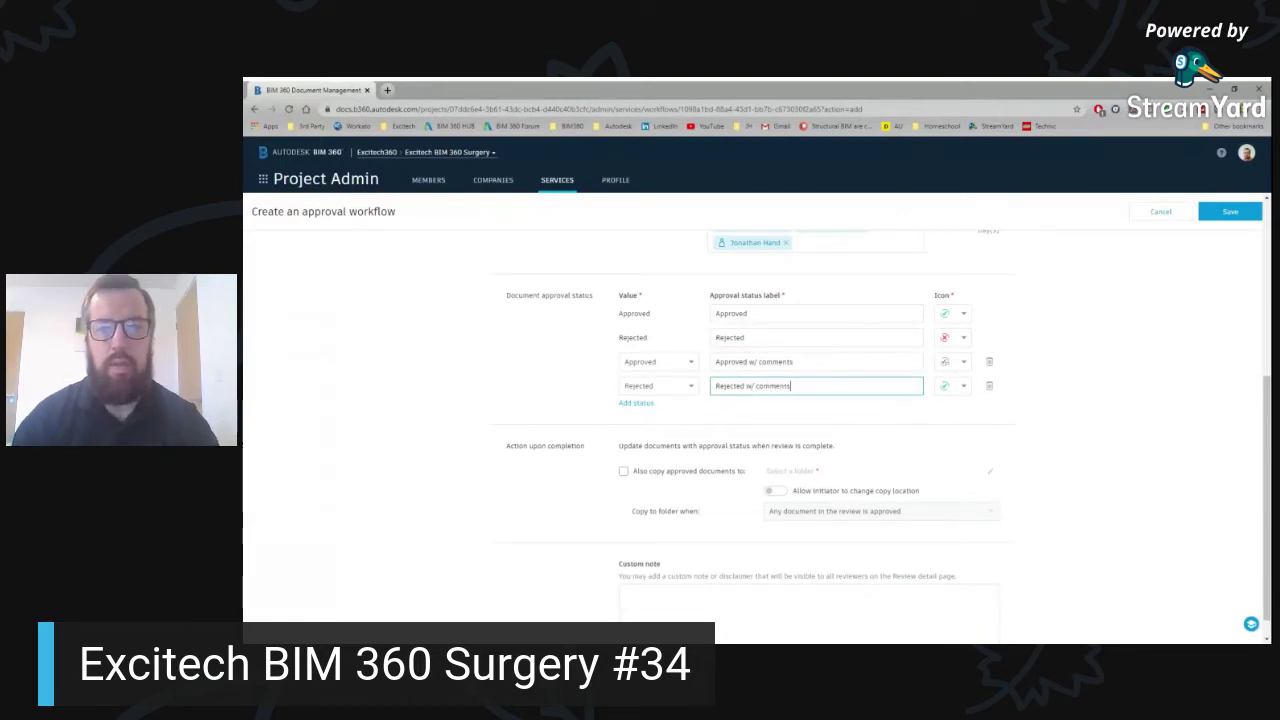
{"action": "left_click", "coordinate": [958, 386]}
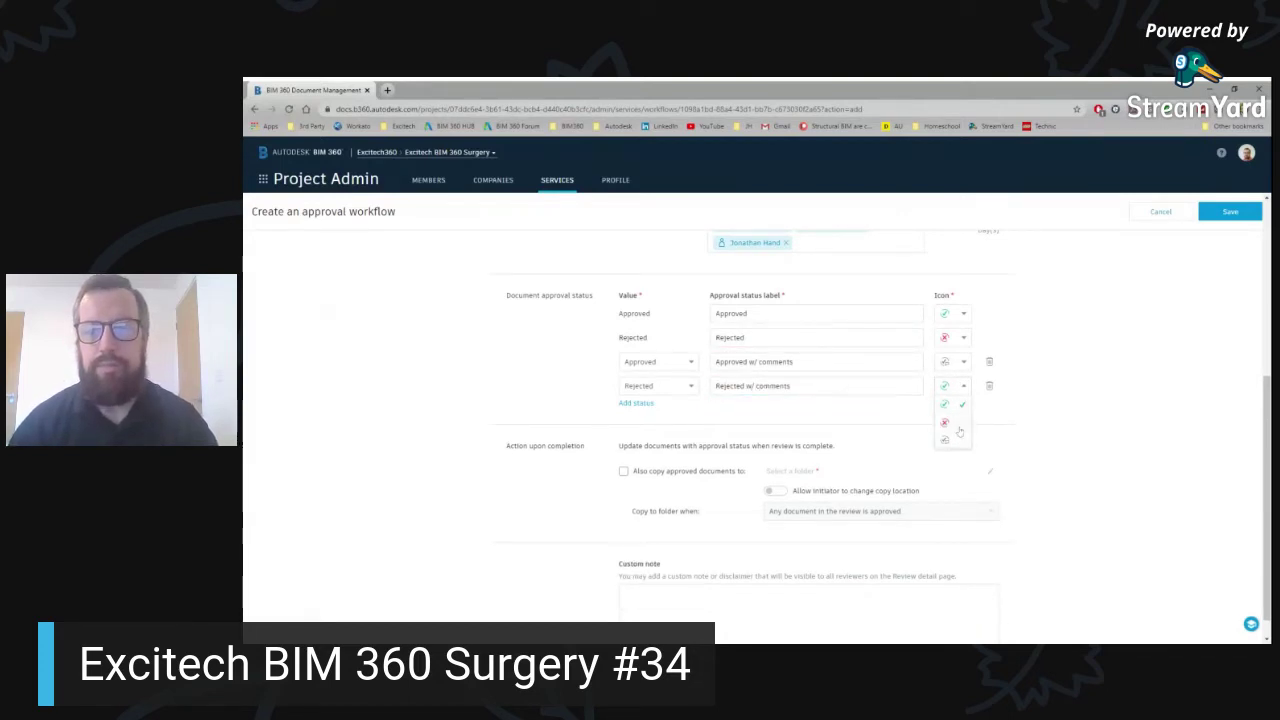
{"action": "left_click", "coordinate": [959, 425]}
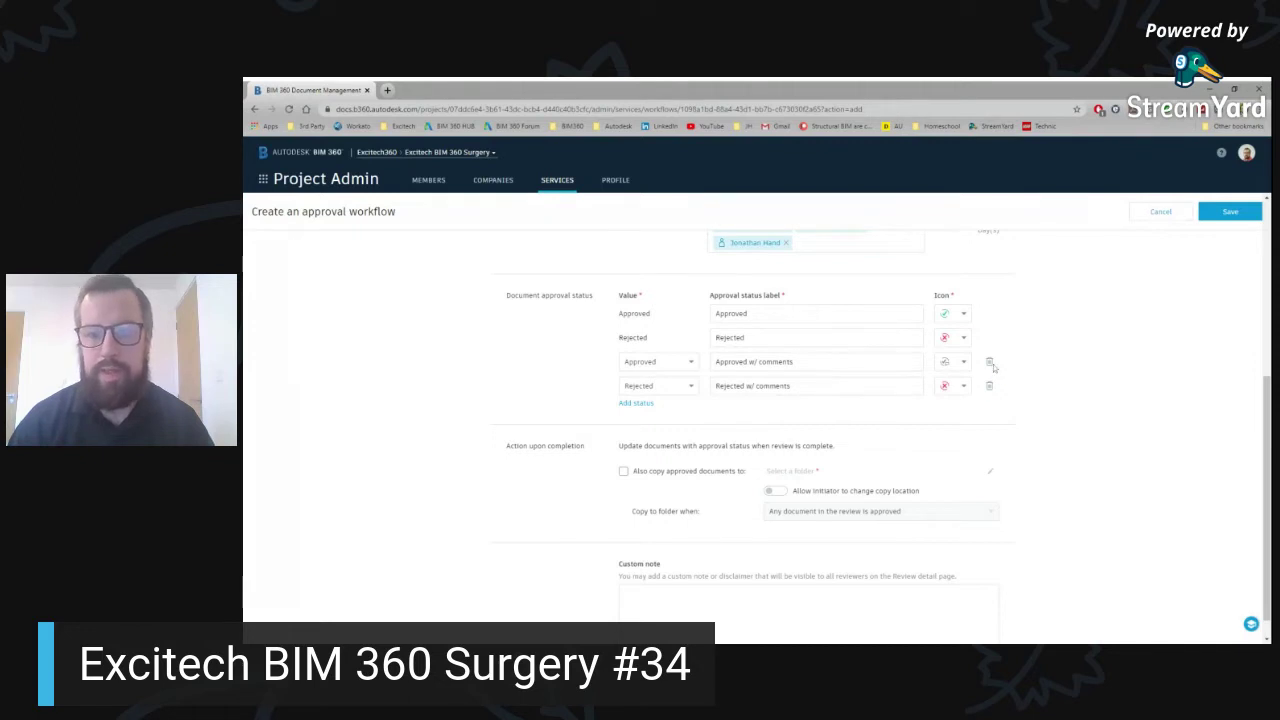
{"action": "scroll", "coordinate": [630, 356], "scroll_direction": "up", "scroll_amount": 2}
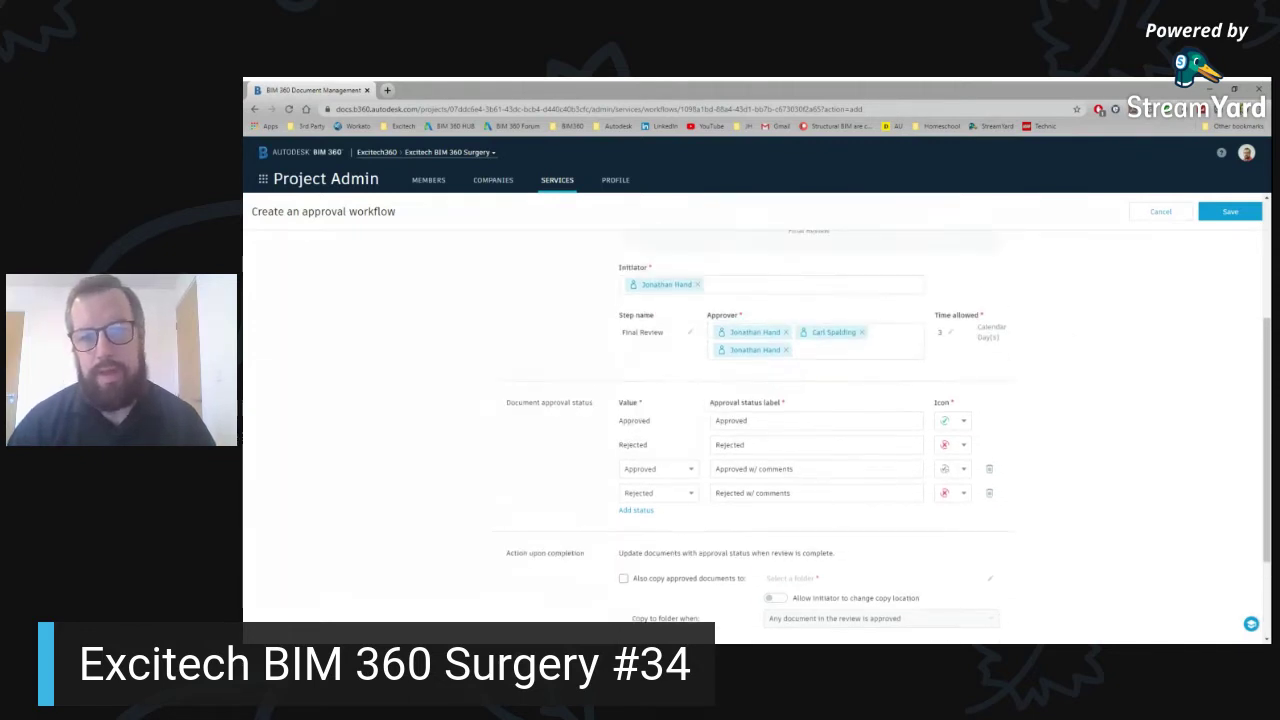
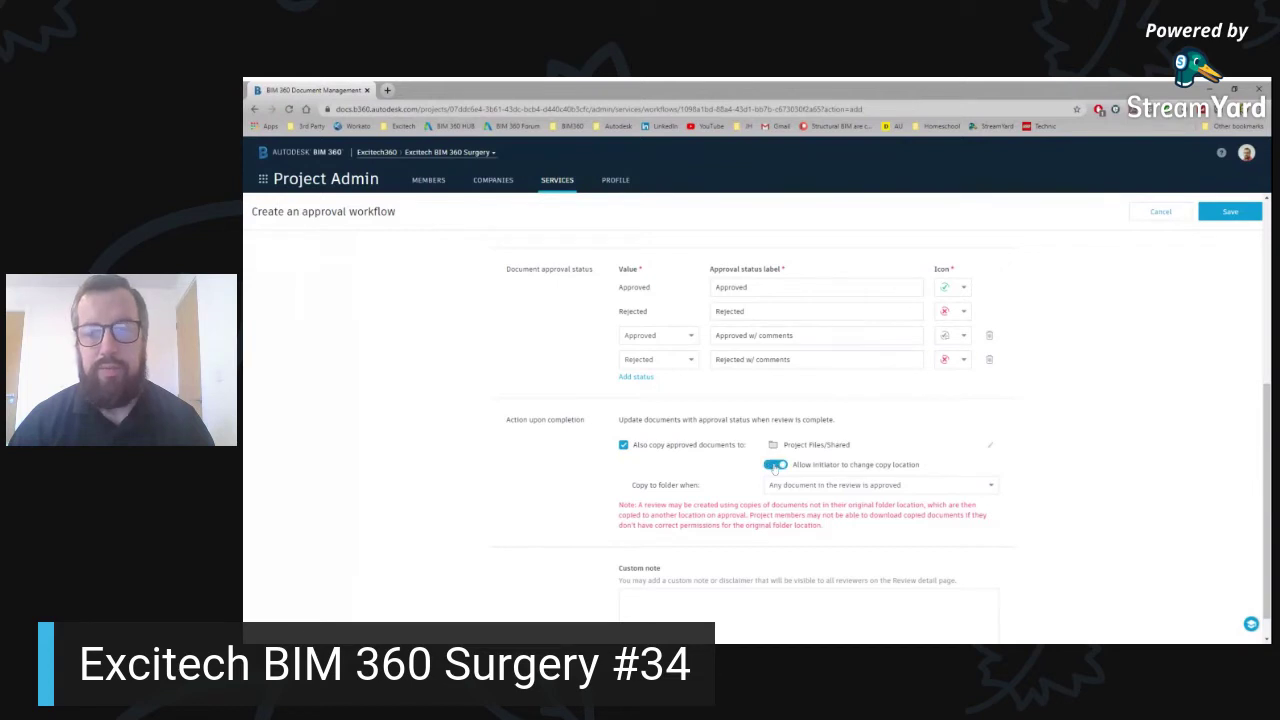
Disallow the initiator from changing the copy location and keep the copy condition "Any document in the review is approved".
{"action": "left_click", "coordinate": [775, 465]}
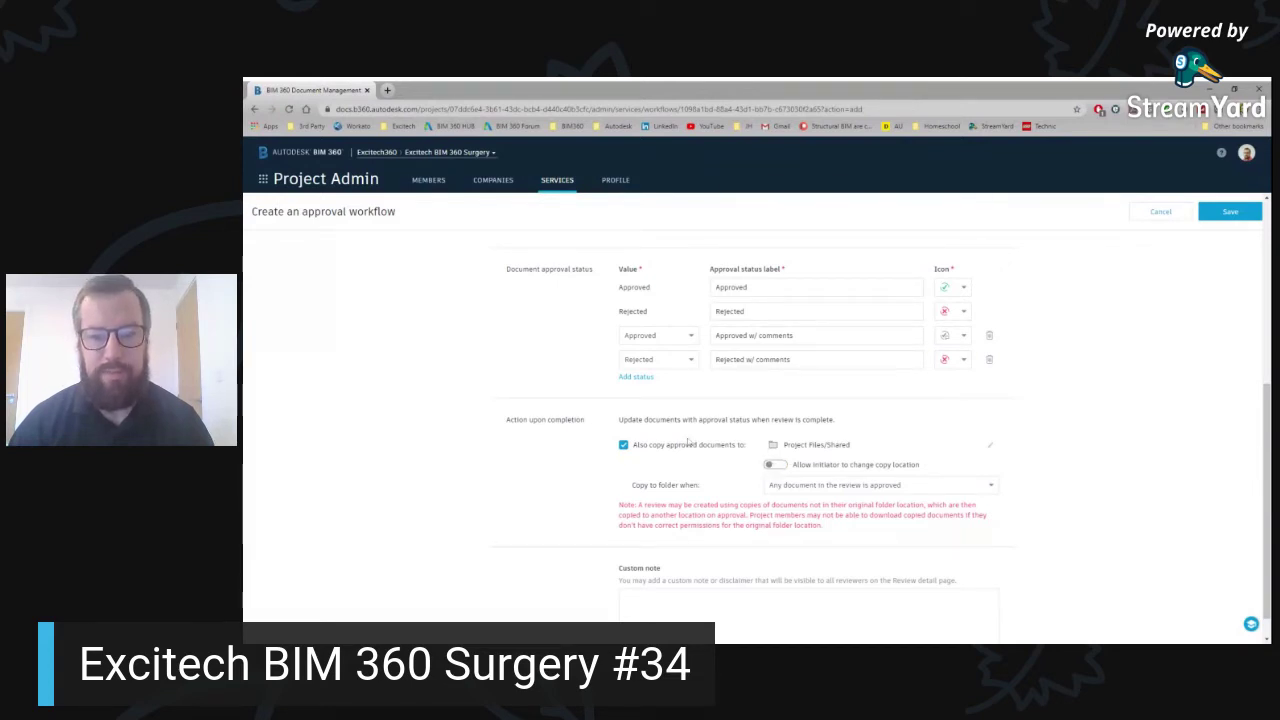
{"action": "scroll", "coordinate": [688, 443], "scroll_direction": "down", "scroll_amount": 1}
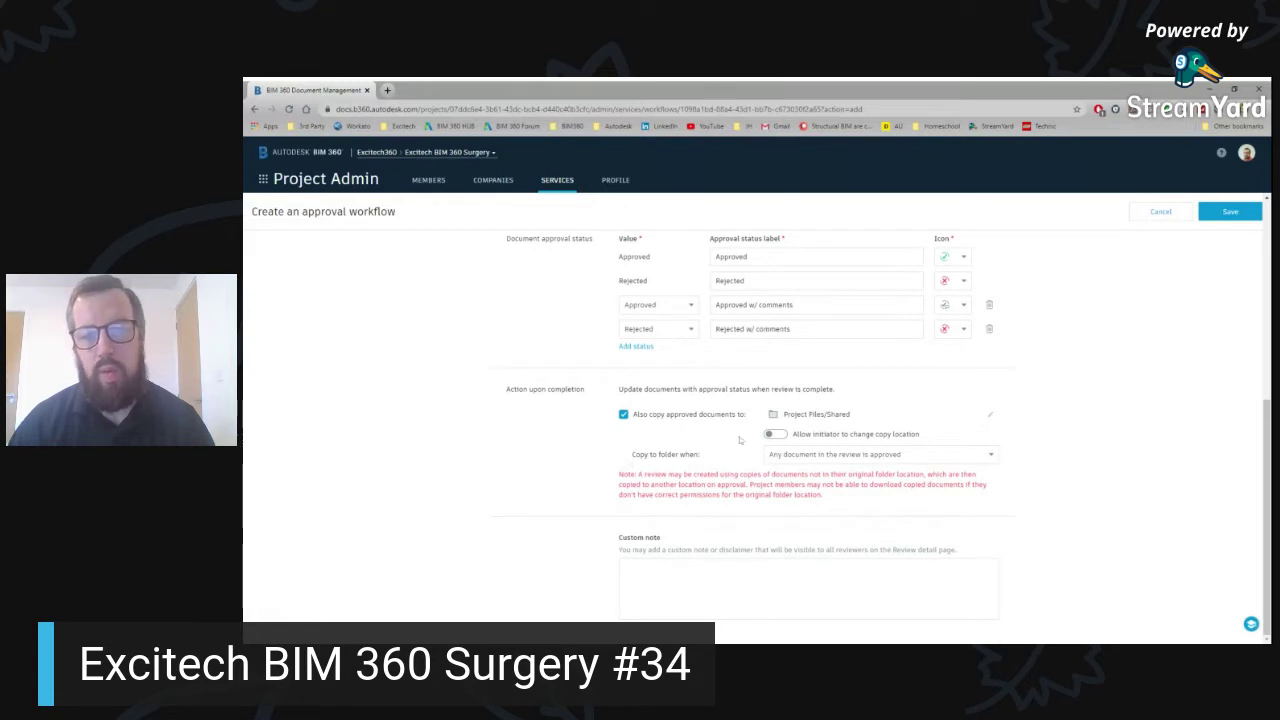
{"action": "left_click", "coordinate": [974, 463]}
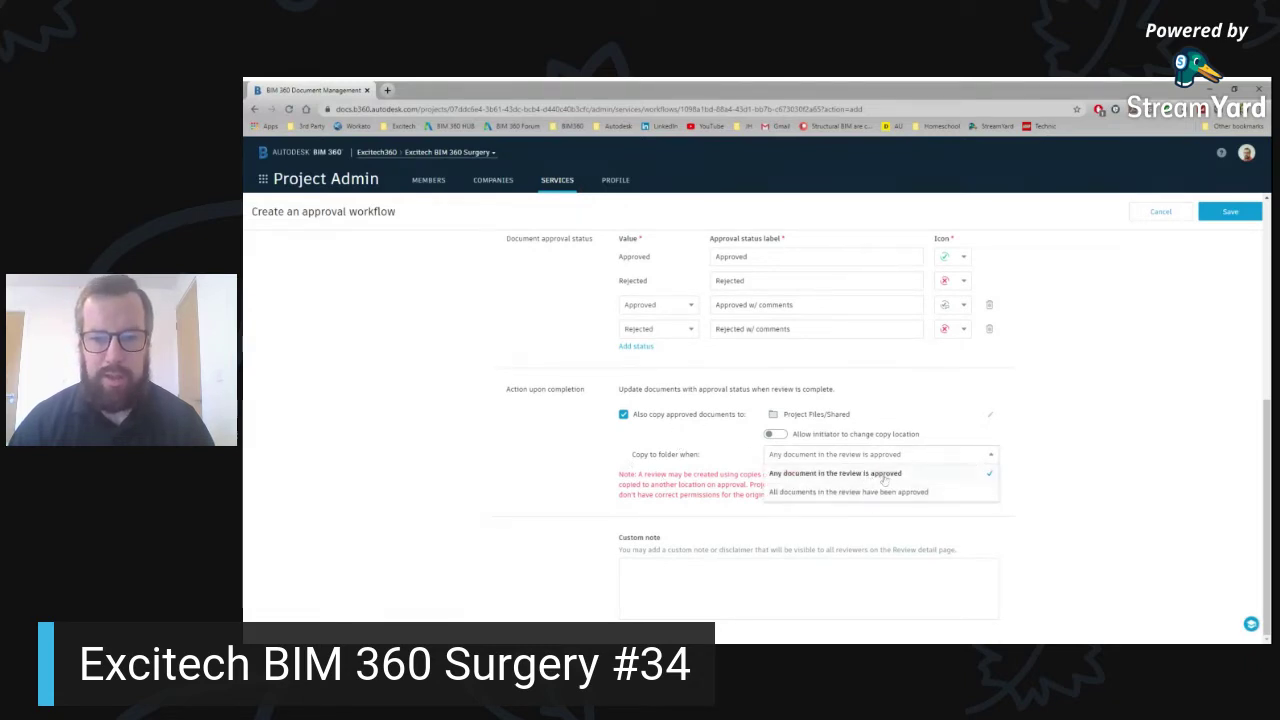
{"action": "left_click", "coordinate": [848, 475]}
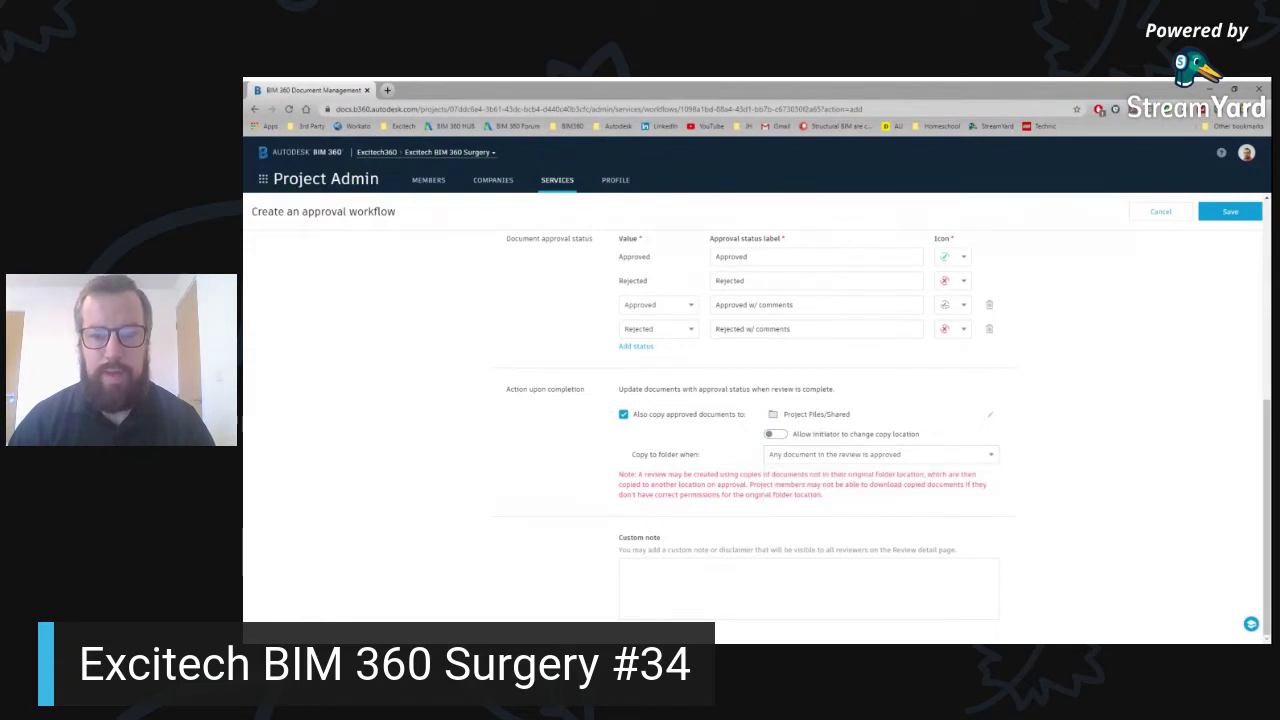
Try the copy condition "All documents in the review have been approved" and return to "Any document in the review is approved".
{"action": "left_click", "coordinate": [930, 457]}
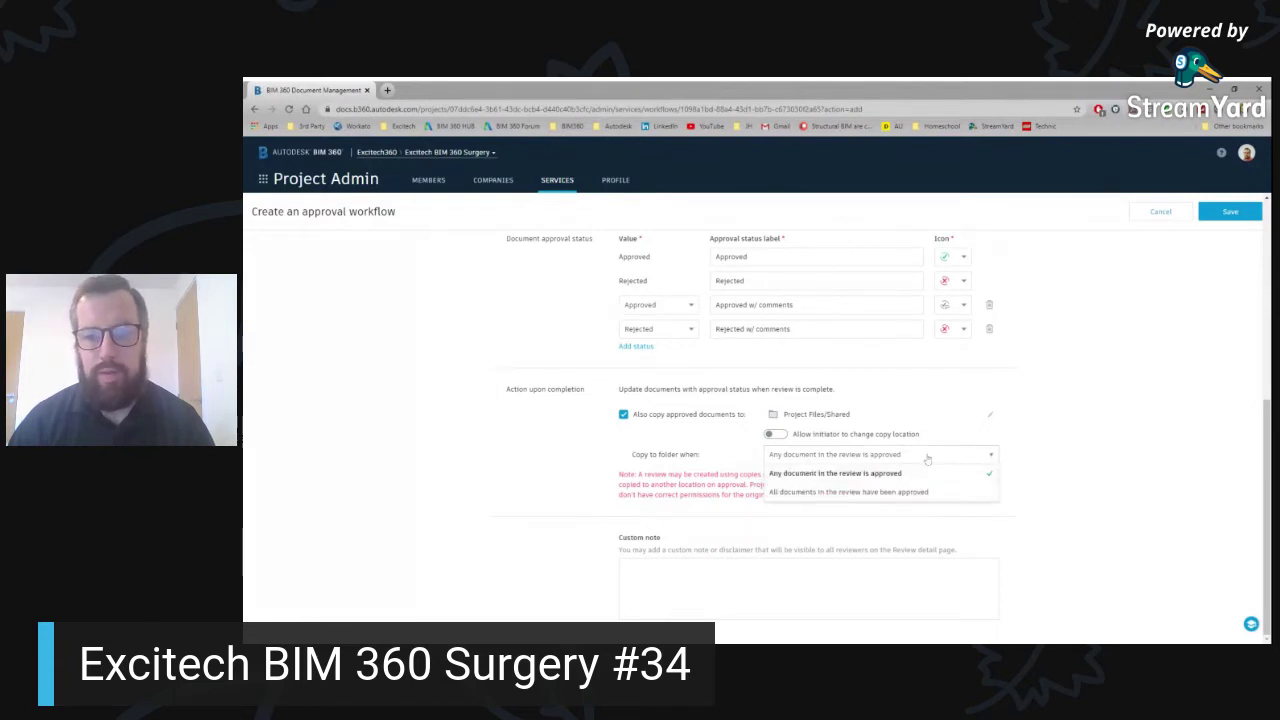
{"action": "left_click", "coordinate": [866, 493]}
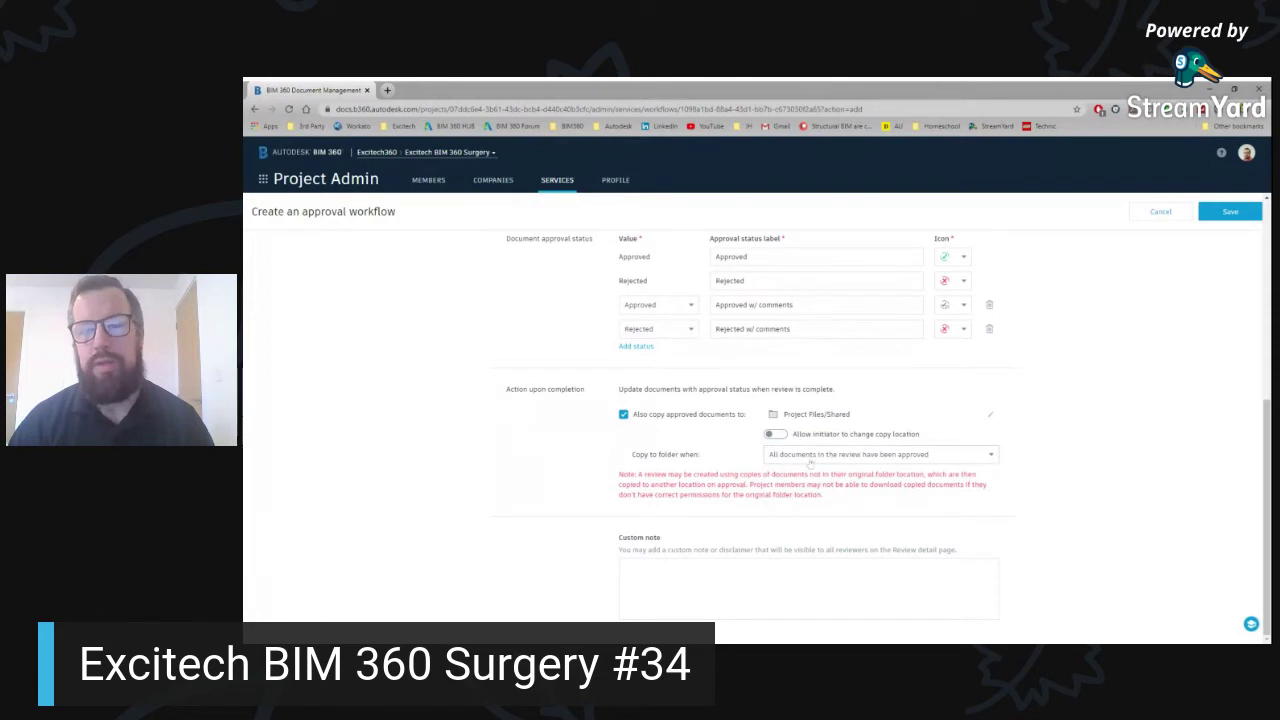
{"action": "left_click", "coordinate": [948, 456]}
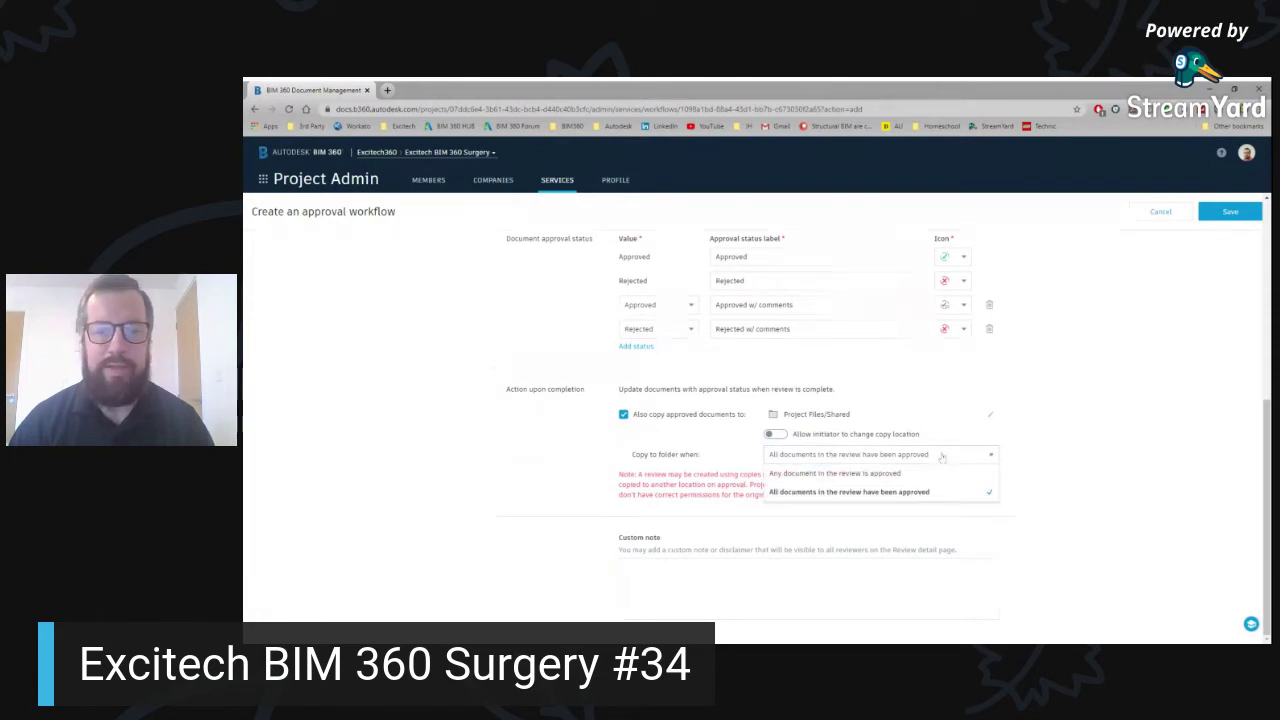
{"action": "left_click", "coordinate": [843, 475]}
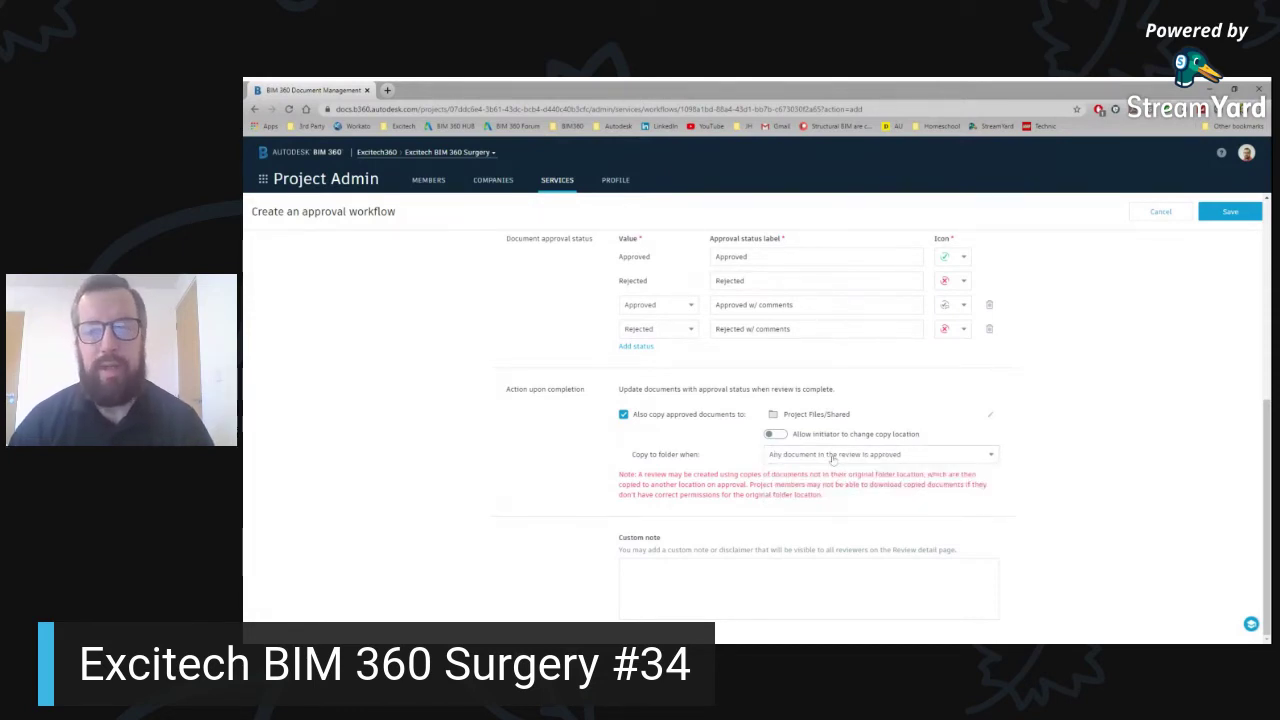
{"action": "left_click", "coordinate": [829, 457]}
{"action": "left_click", "coordinate": [815, 492]}
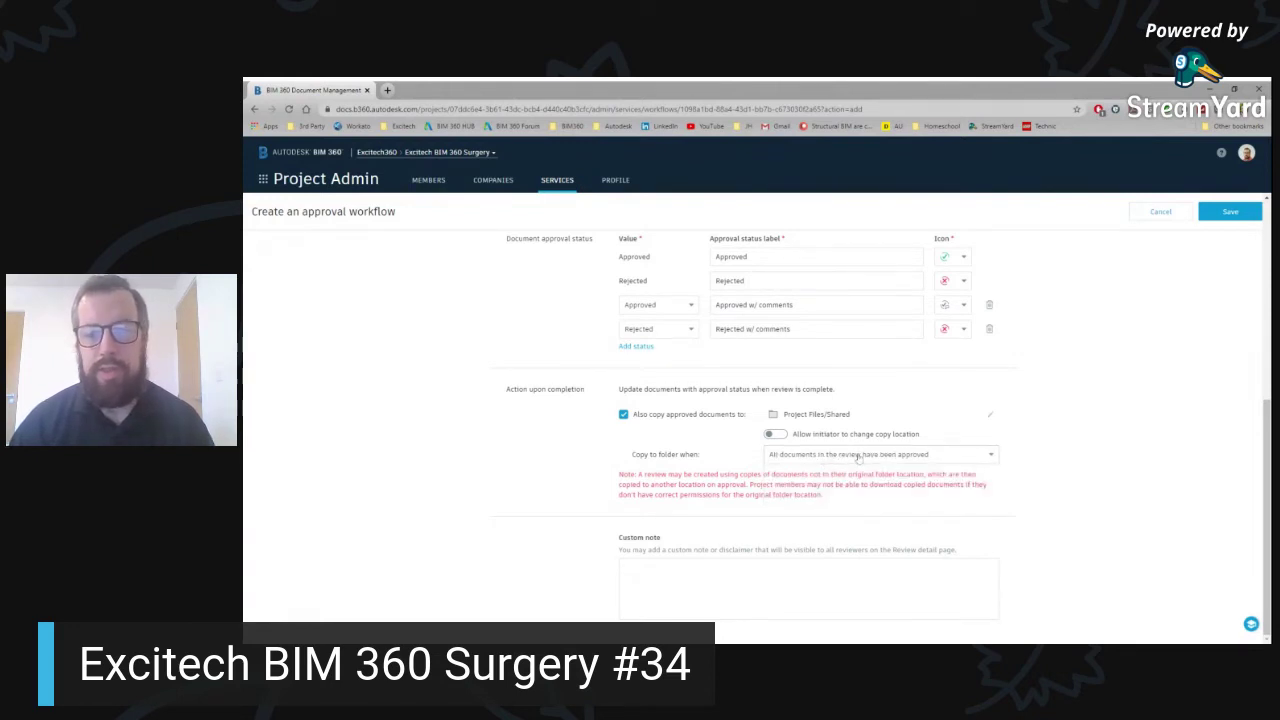
{"action": "left_click", "coordinate": [904, 455]}
{"action": "left_click", "coordinate": [847, 474]}
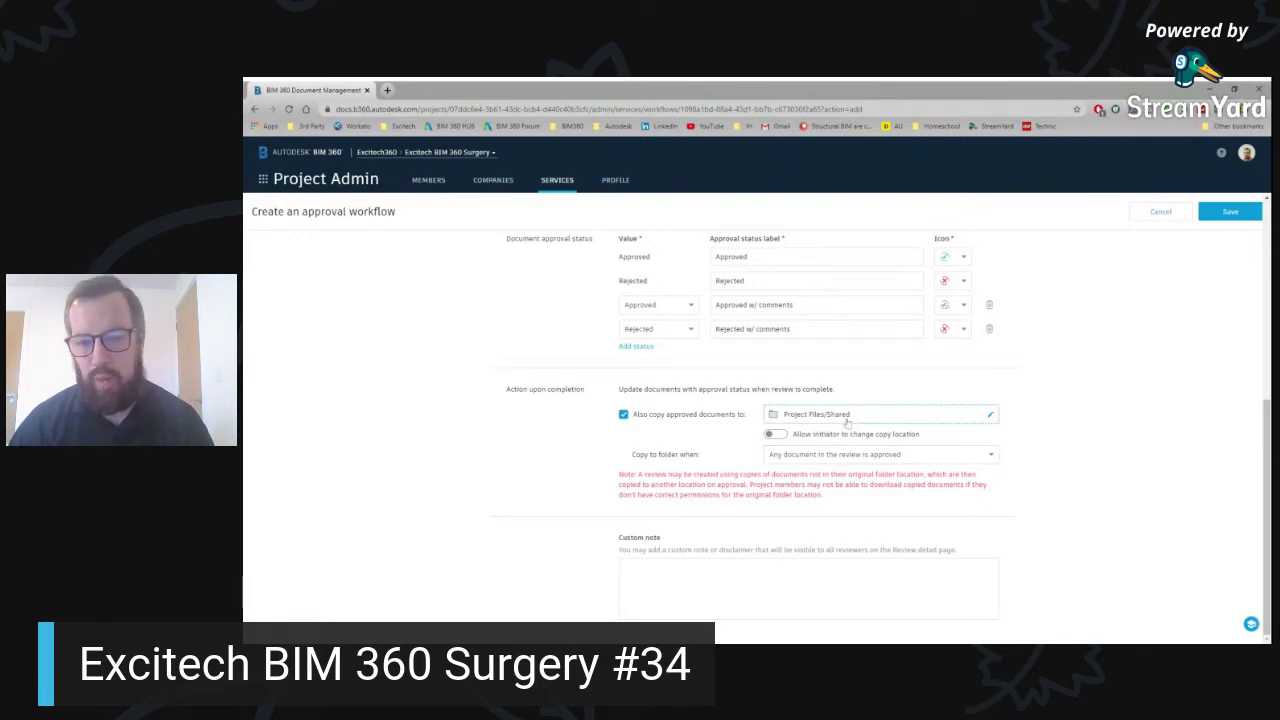
Look over the Documents For Review workflow's settings, leaving the custom note empty, and save the workflow.
{"action": "left_click", "coordinate": [625, 567]}
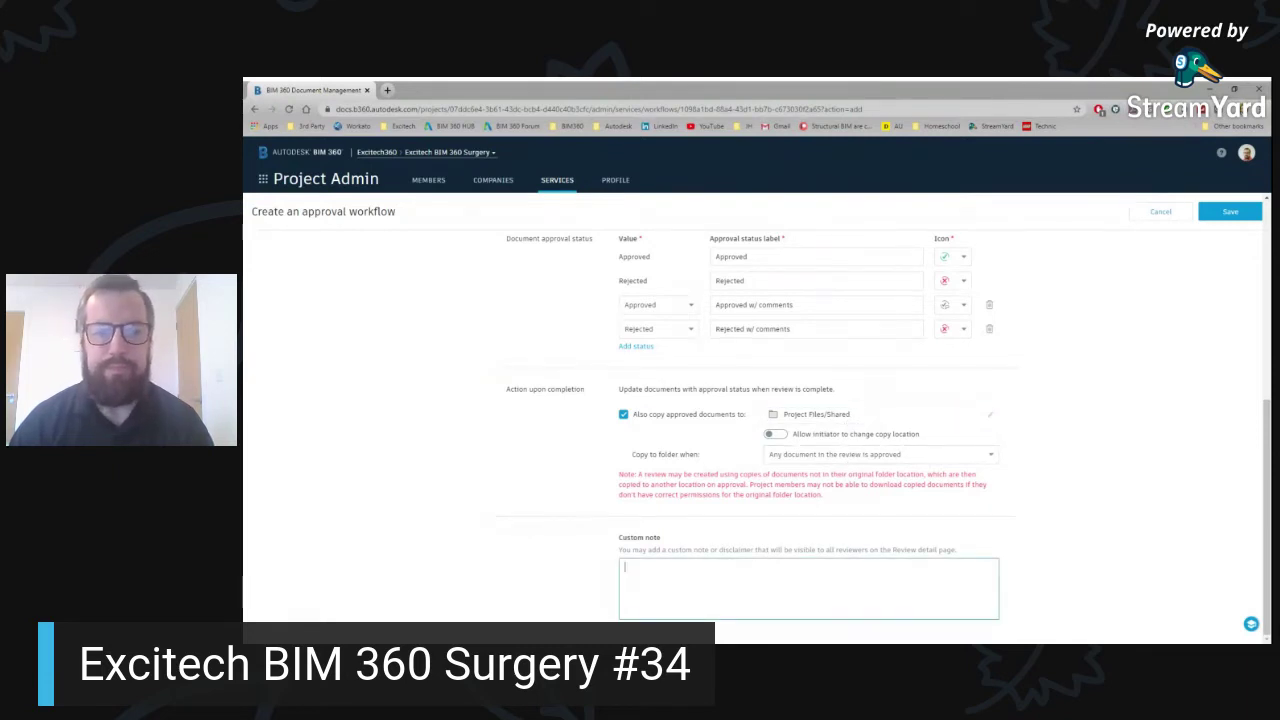
{"action": "scroll", "coordinate": [565, 286], "scroll_direction": "up", "scroll_amount": 5}
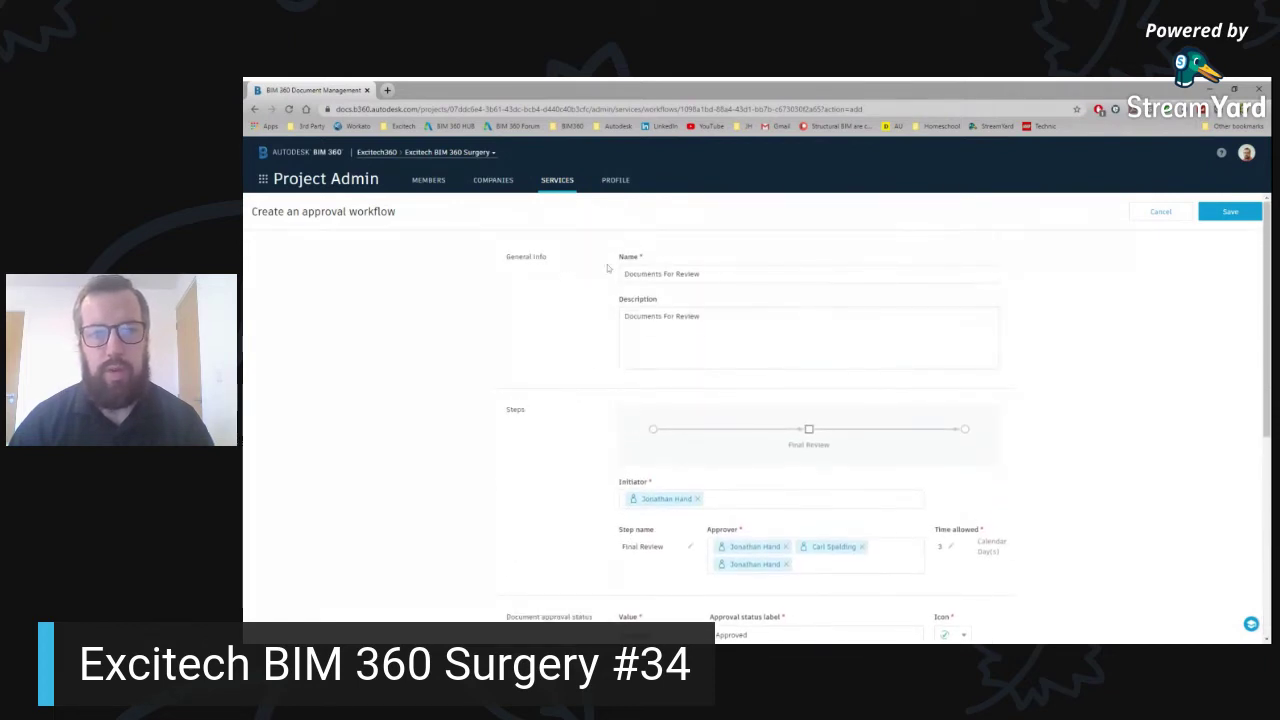
{"action": "scroll", "coordinate": [560, 287], "scroll_direction": "down", "scroll_amount": 2}
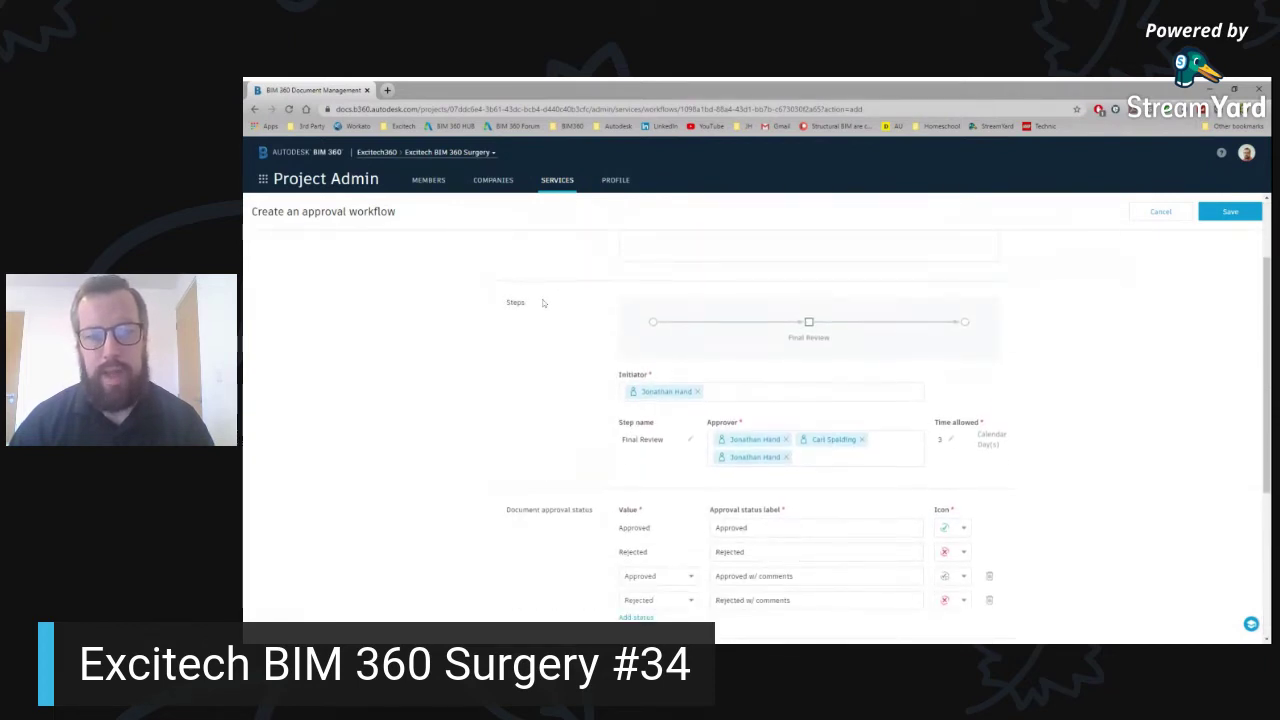
{"action": "scroll", "coordinate": [543, 303], "scroll_direction": "down", "scroll_amount": 2}
{"action": "scroll", "coordinate": [757, 437], "scroll_direction": "down", "scroll_amount": 2}
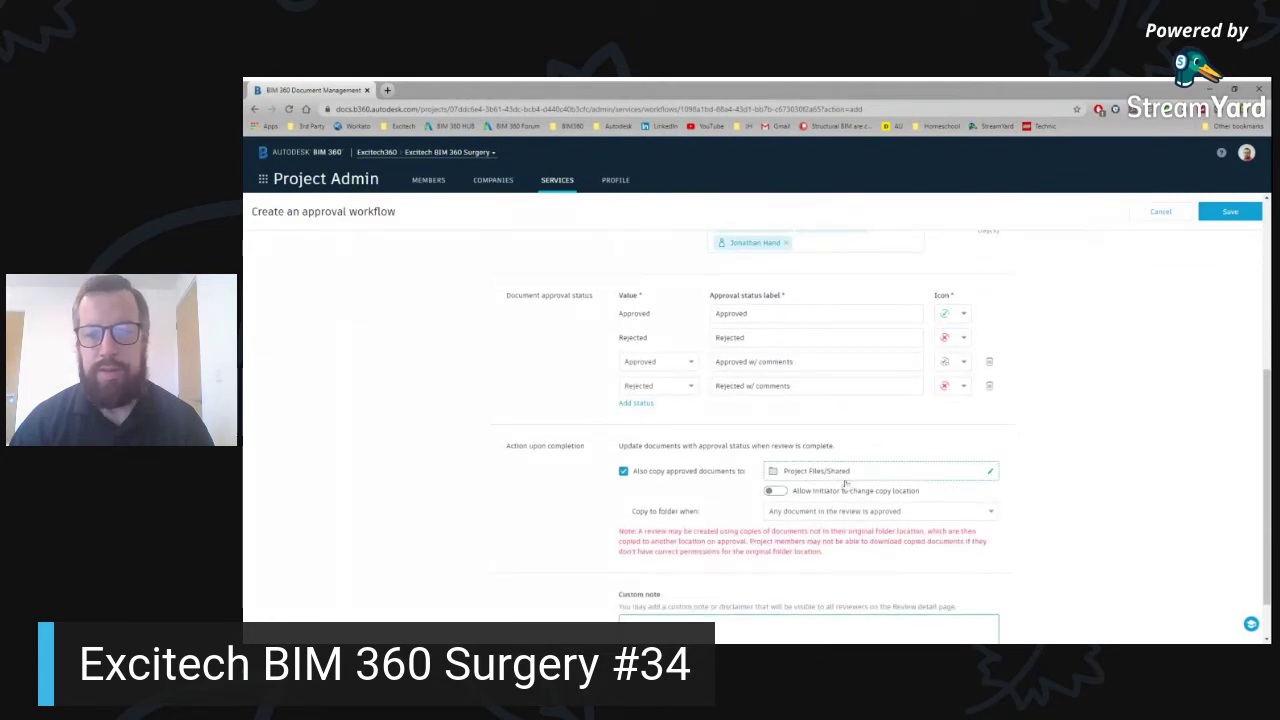
{"action": "left_click", "coordinate": [1228, 214]}
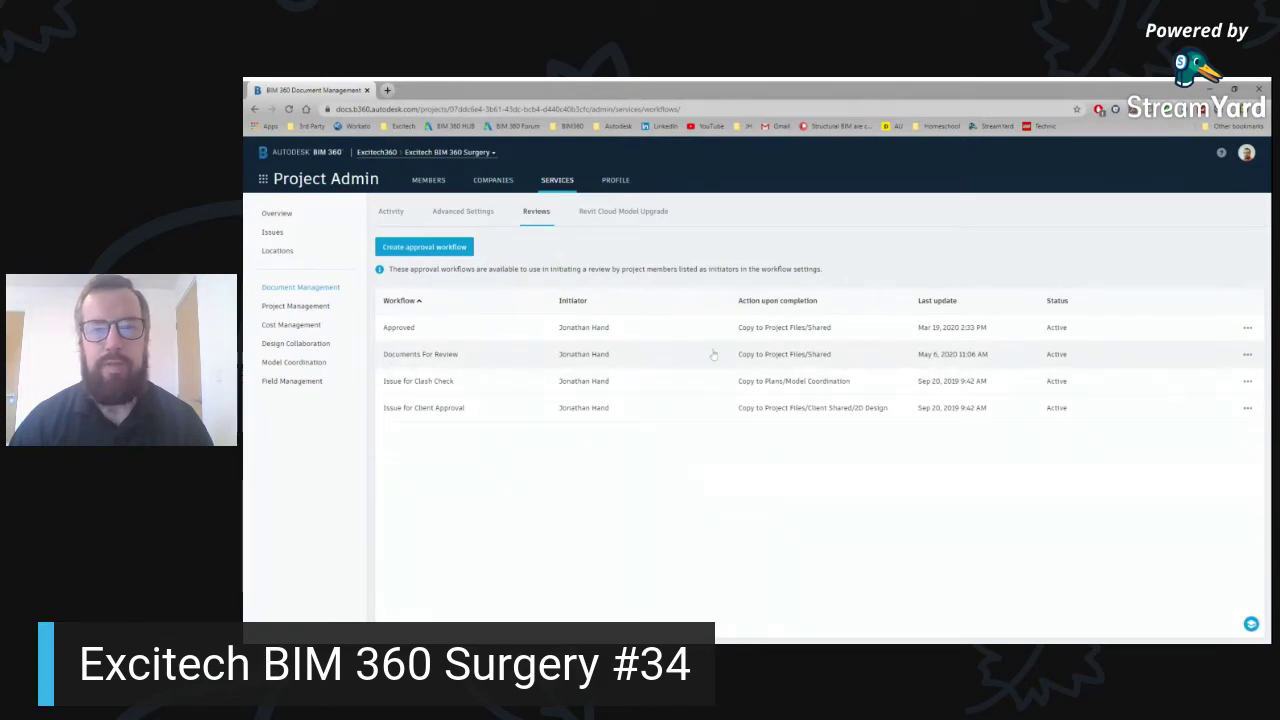
Start a new approval workflow based on the Two Step Group Approval template.
{"action": "left_click", "coordinate": [424, 246]}
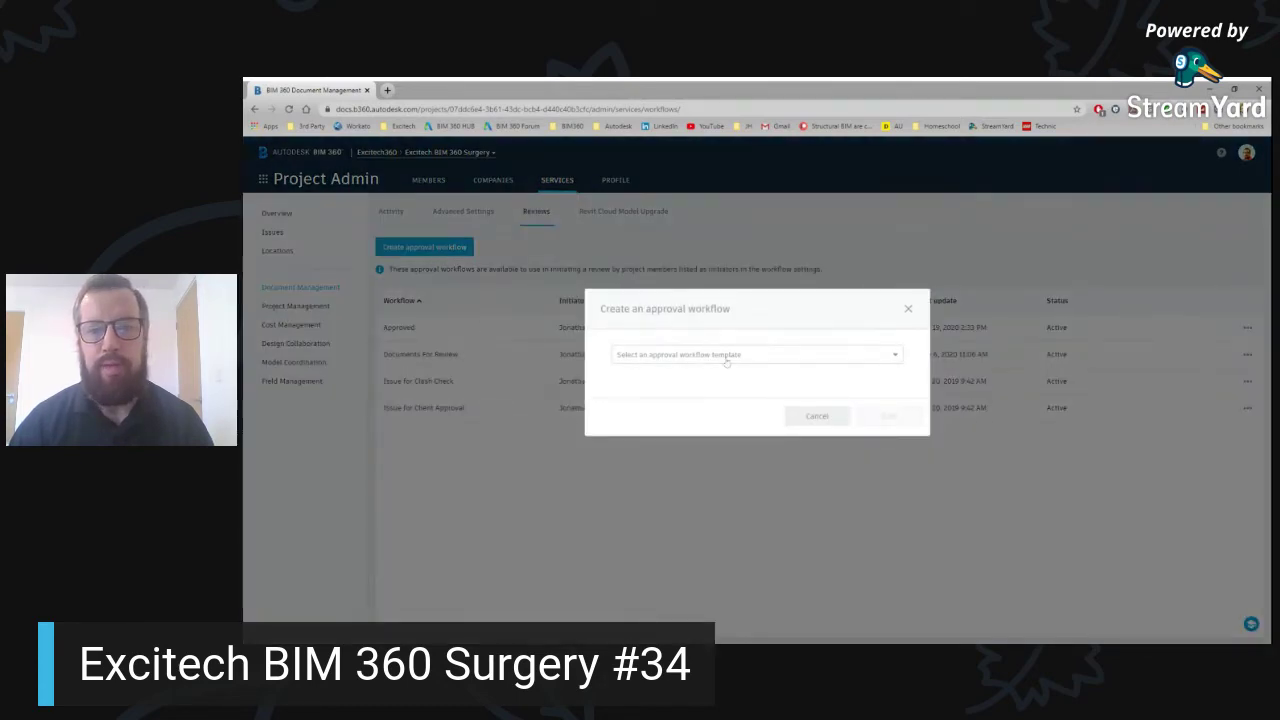
{"action": "left_click", "coordinate": [727, 355]}
{"action": "scroll", "coordinate": [690, 470], "scroll_direction": "down", "scroll_amount": 2}
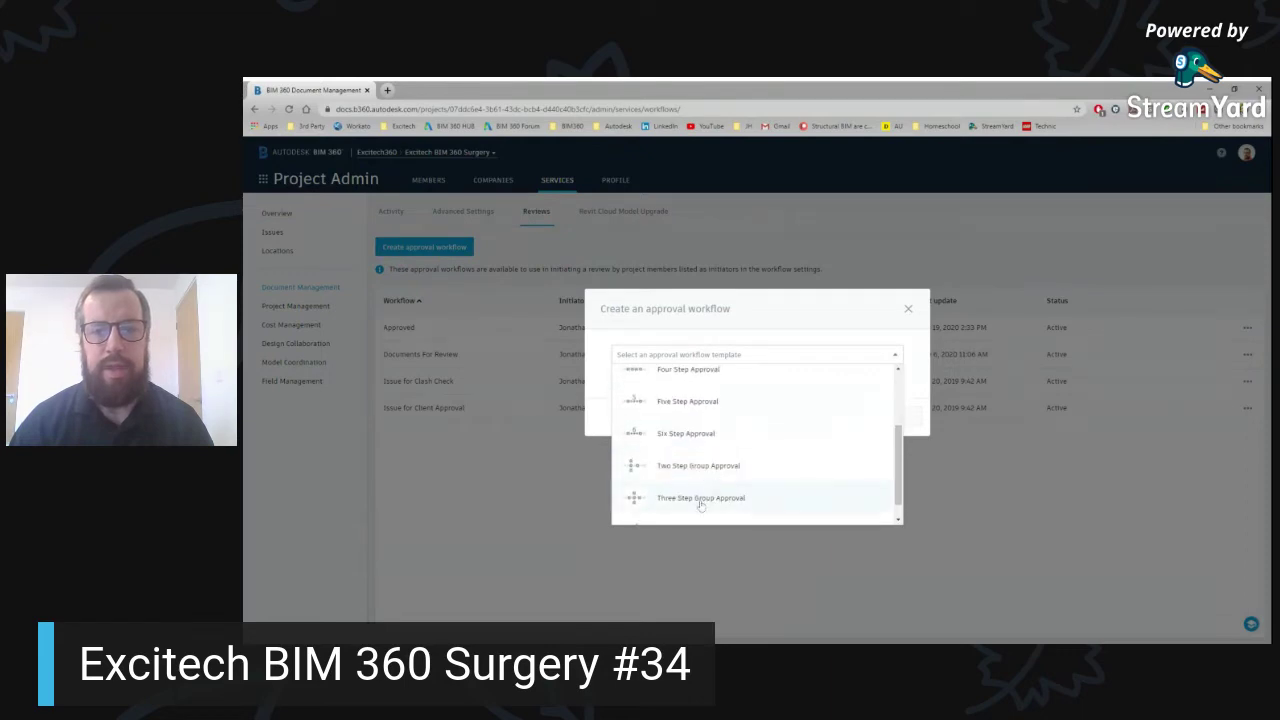
{"action": "left_click", "coordinate": [662, 466]}
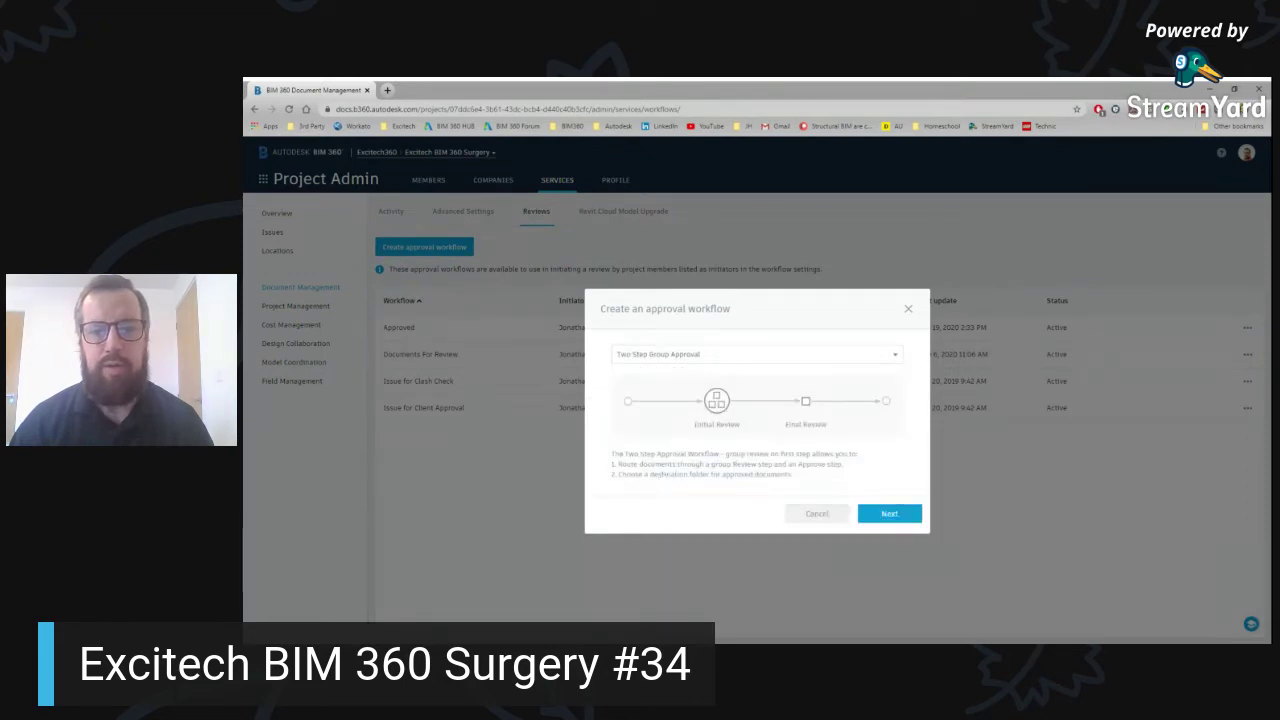
{"action": "left_click", "coordinate": [889, 513]}
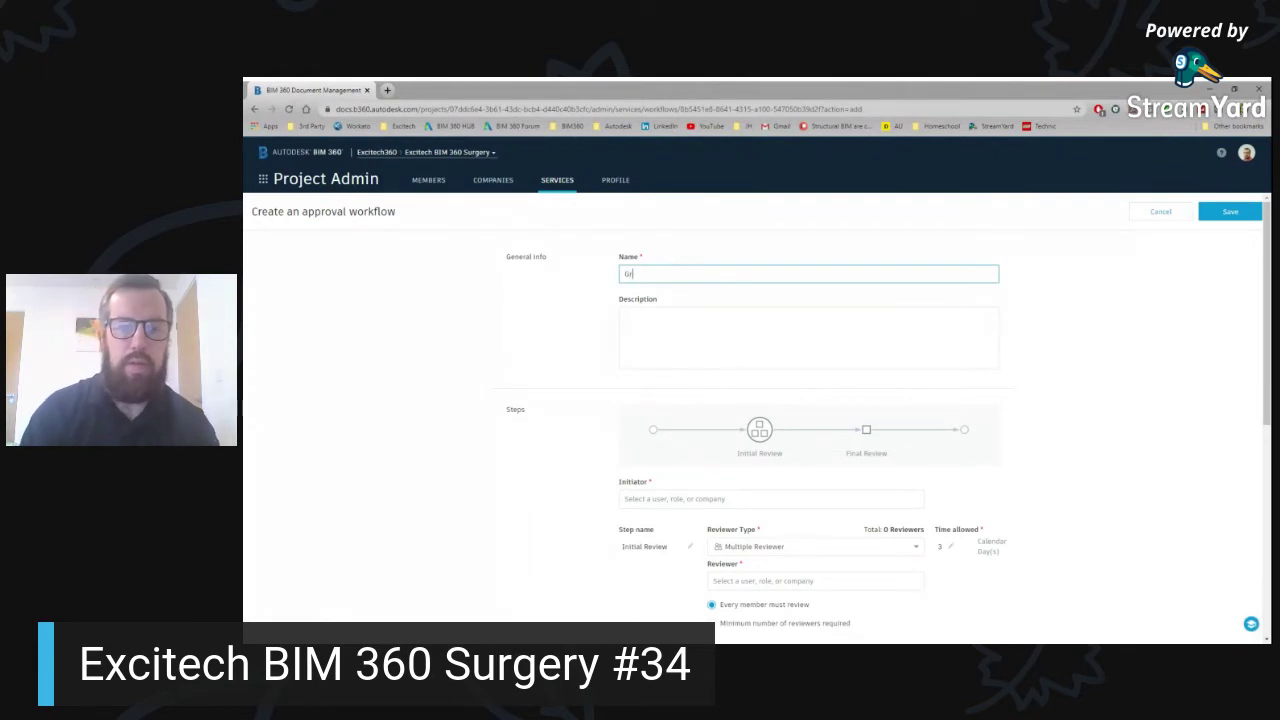
Name the workflow "Document for Approval - Groups" and copy the name into its description.
{"action": "type", "text": "Document for App"}
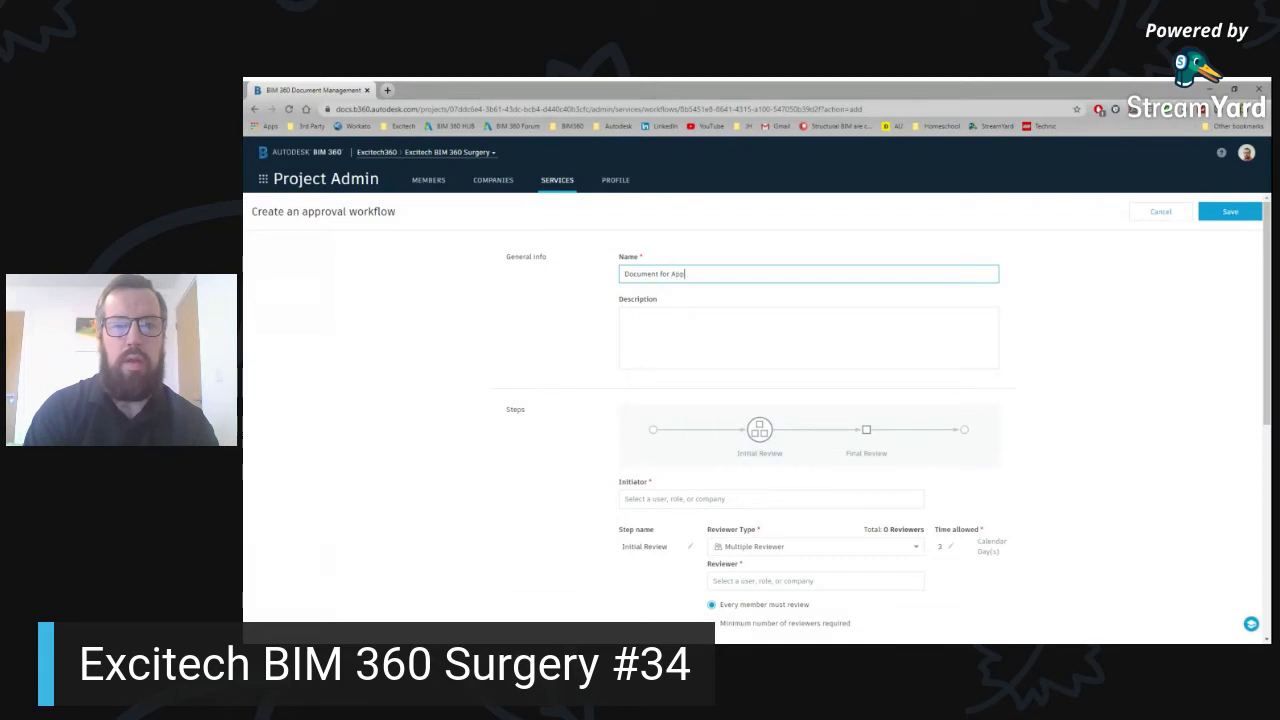
{"action": "type", "text": "rovals "}
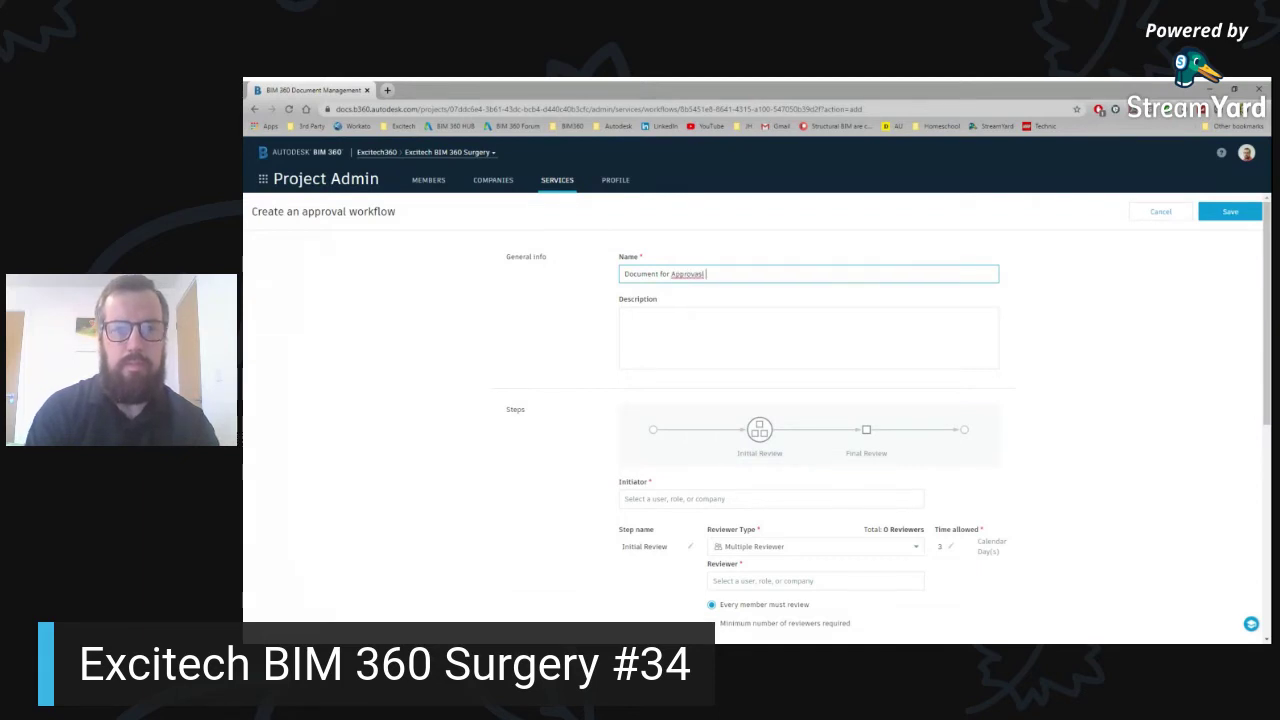
{"action": "type", "text": "Groups"}
{"action": "left_click", "coordinate": [617, 279]}
{"action": "key", "text": "Tab"}
{"action": "key", "text": "ctrl+c"}
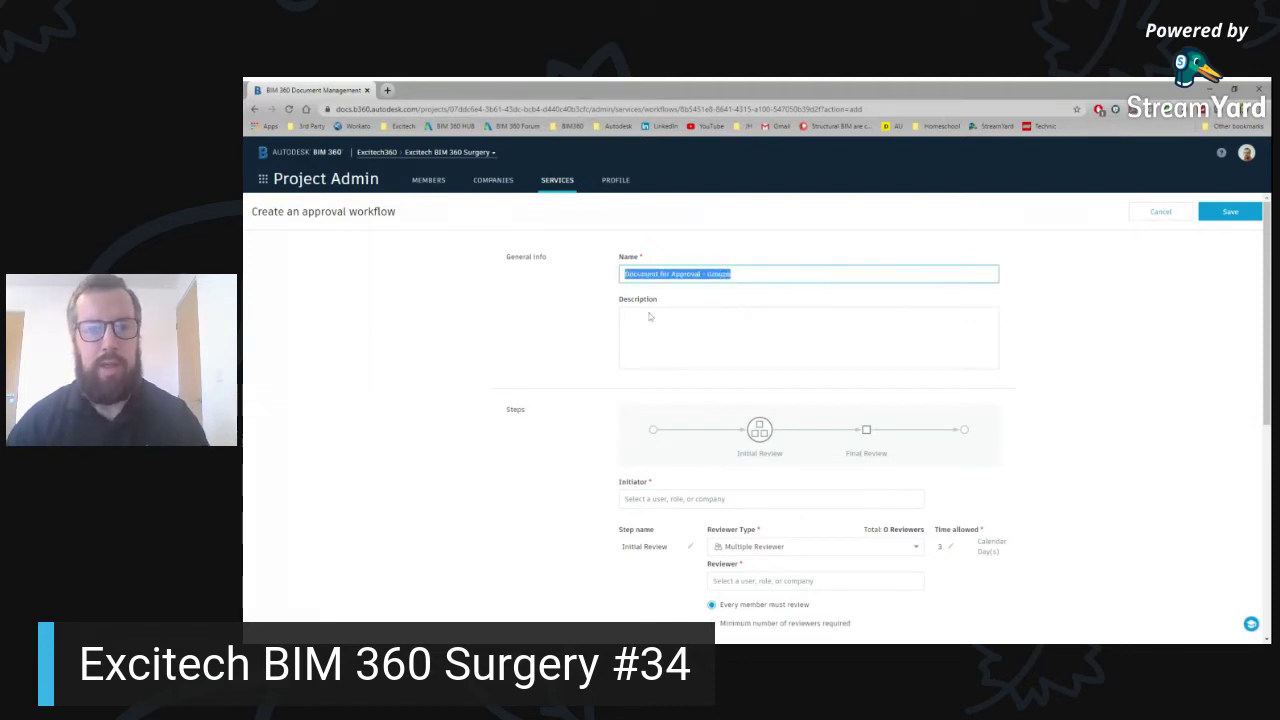
{"action": "key", "text": "Tab"}
{"action": "key", "text": "ctrl+v"}
Assign the second listed user as the workflow's initiator and save the member selection.
{"action": "scroll", "coordinate": [630, 432], "scroll_direction": "down", "scroll_amount": 2}
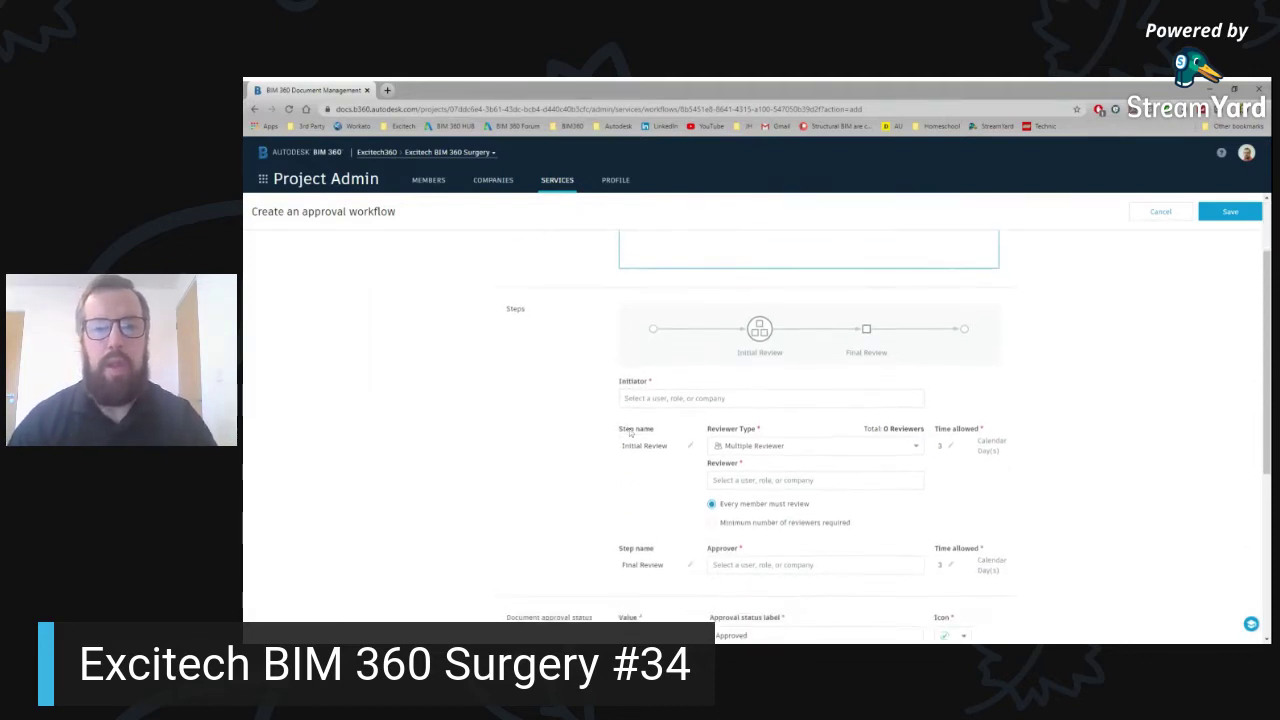
{"action": "left_click", "coordinate": [665, 393]}
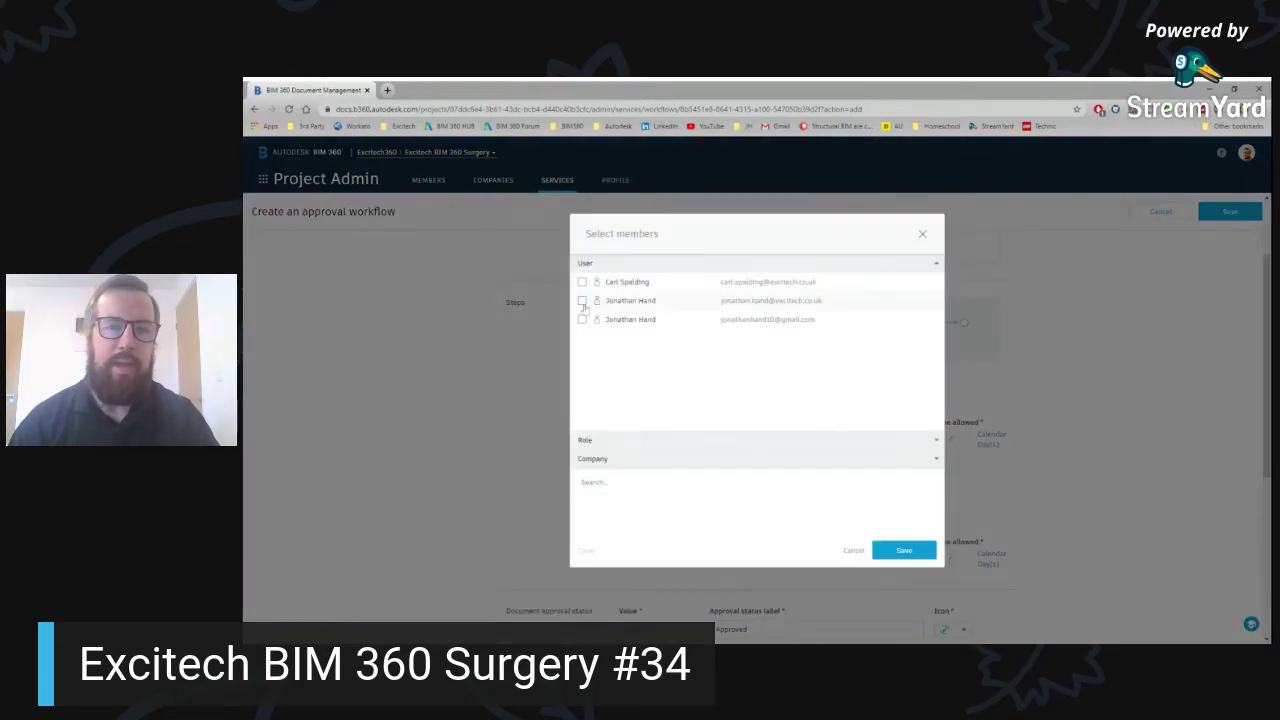
{"action": "left_click", "coordinate": [583, 301]}
{"action": "left_click", "coordinate": [903, 550]}
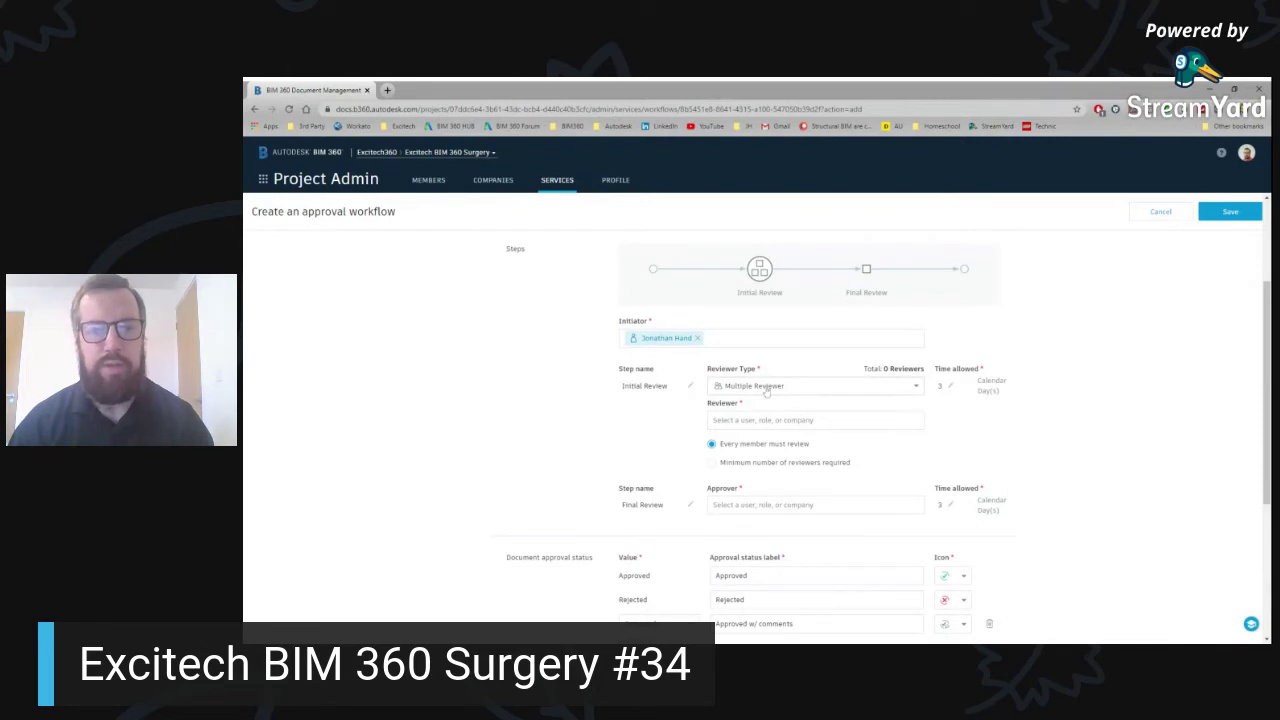
Keep the Multiple Reviewer type for the Initial Review step and add all three listed users as its reviewers.
{"action": "left_click", "coordinate": [831, 399]}
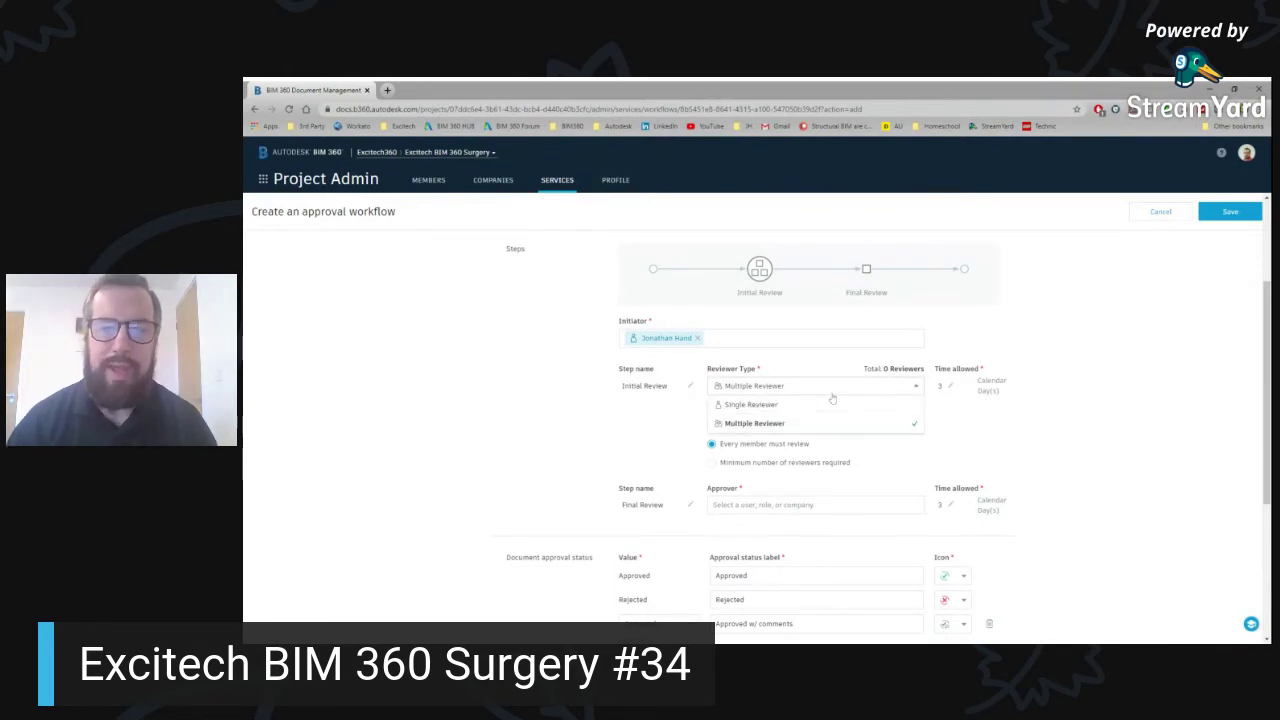
{"action": "left_click", "coordinate": [774, 383]}
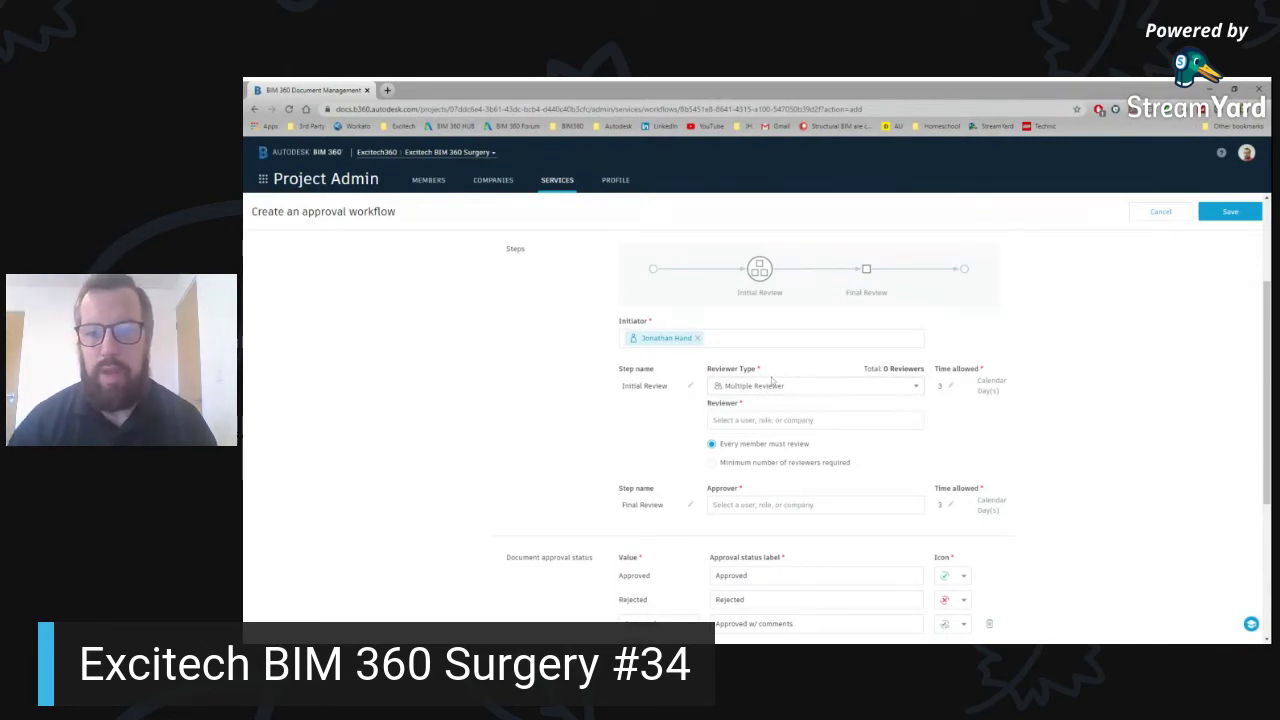
{"action": "left_click", "coordinate": [748, 427]}
{"action": "left_click", "coordinate": [582, 282]}
{"action": "left_click", "coordinate": [582, 300]}
{"action": "left_click", "coordinate": [582, 319]}
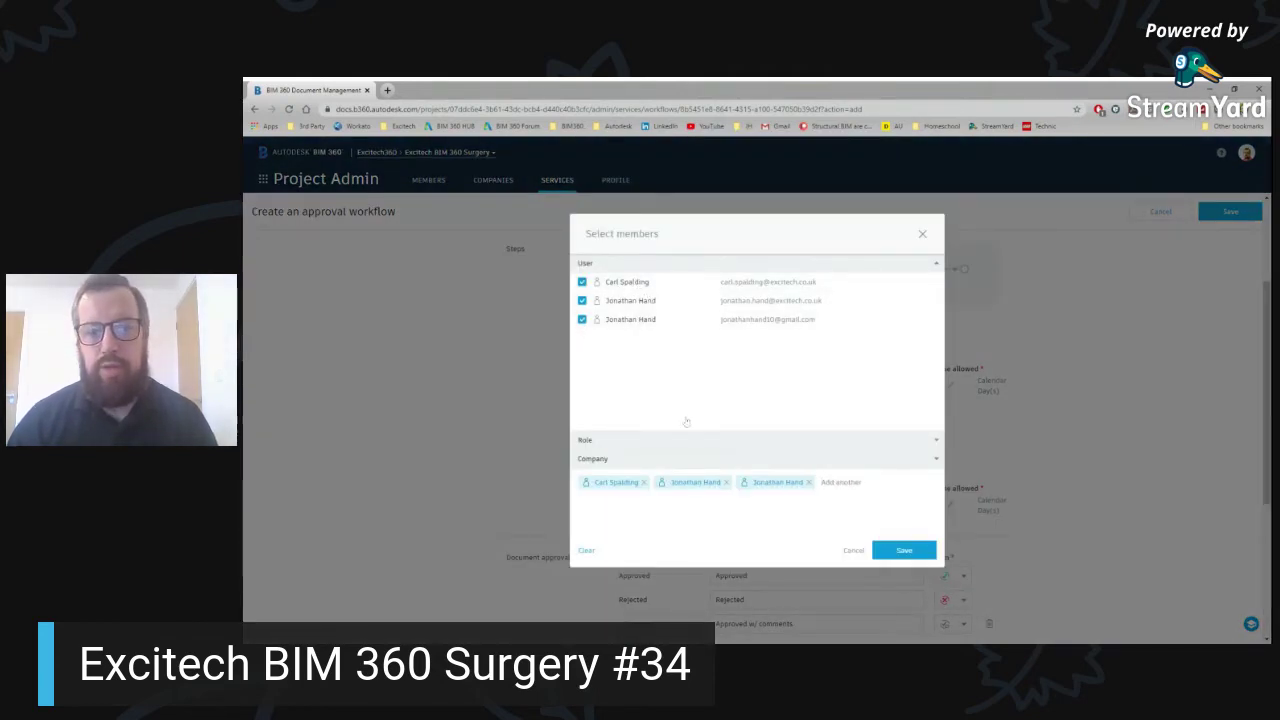
{"action": "left_click", "coordinate": [893, 550]}
Require a minimum number of reviewers for the Initial Review step, trying 2 and settling on 1.
{"action": "scroll", "coordinate": [752, 362], "scroll_direction": "down", "scroll_amount": 2}
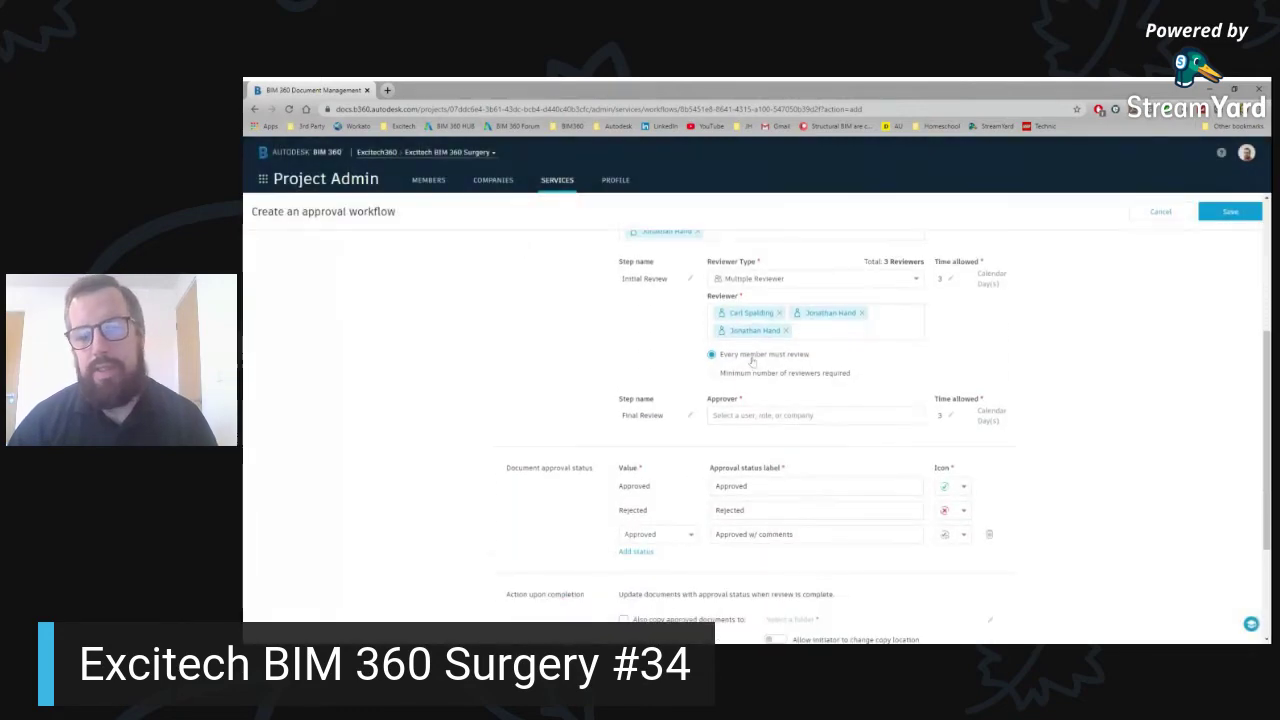
{"action": "scroll", "coordinate": [752, 362], "scroll_direction": "up", "scroll_amount": 1}
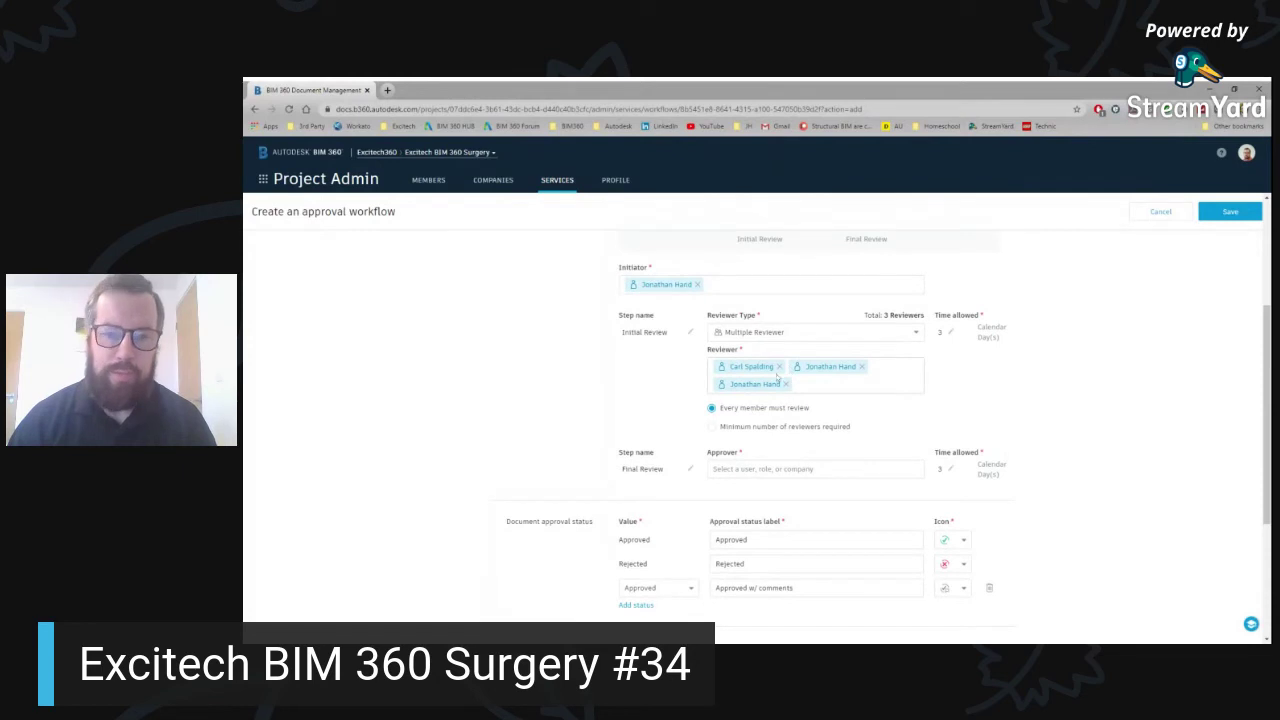
{"action": "left_click", "coordinate": [712, 427]}
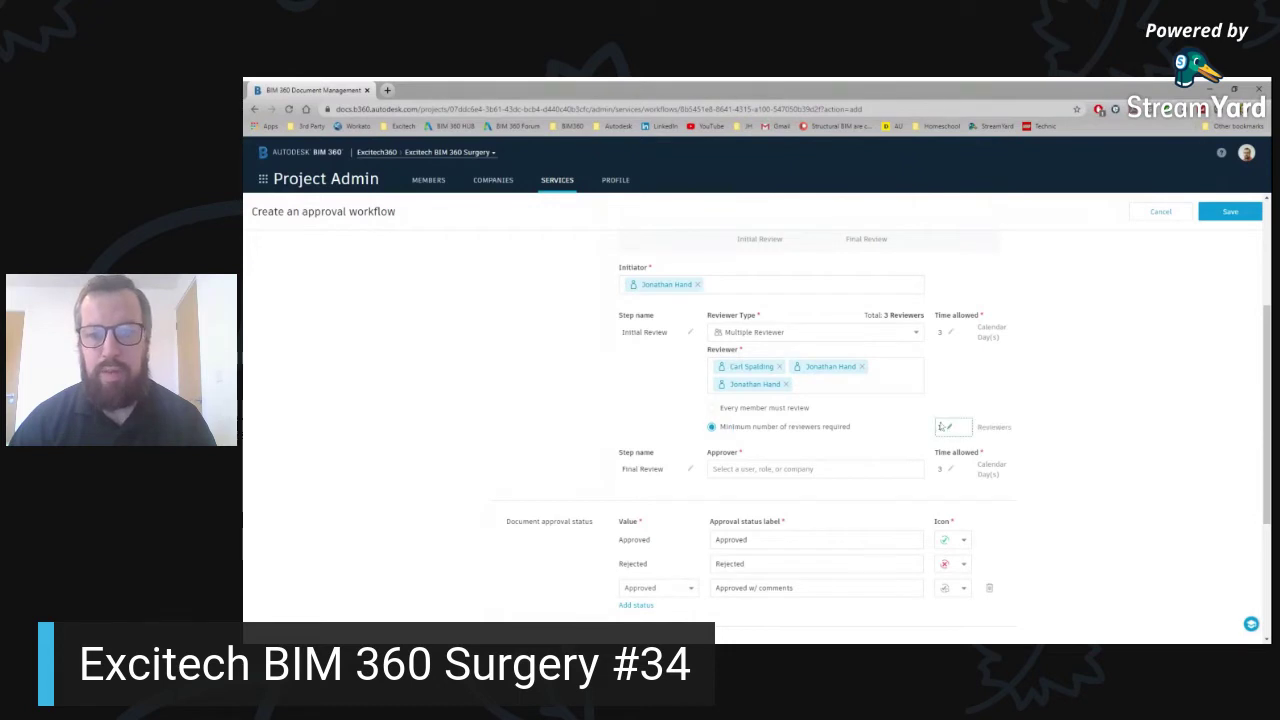
{"action": "left_click", "coordinate": [949, 430]}
{"action": "left_click", "coordinate": [945, 462]}
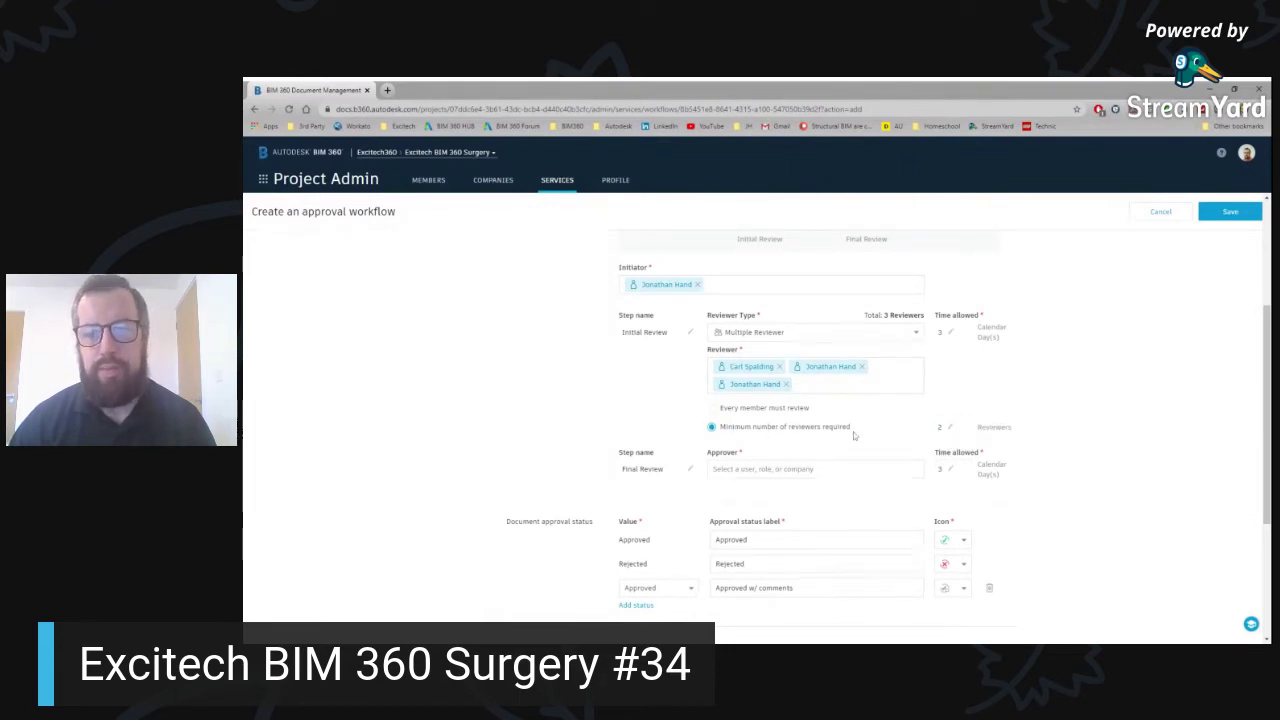
{"action": "left_click", "coordinate": [948, 430]}
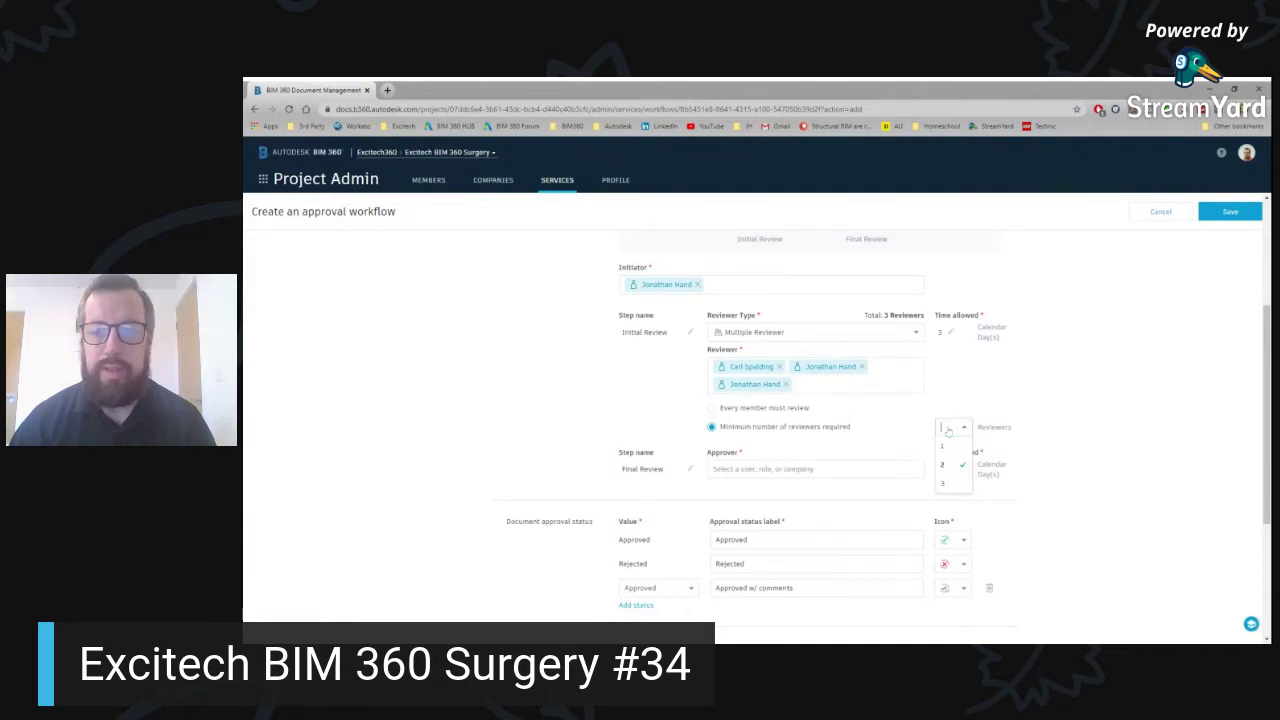
{"action": "left_click", "coordinate": [945, 448]}
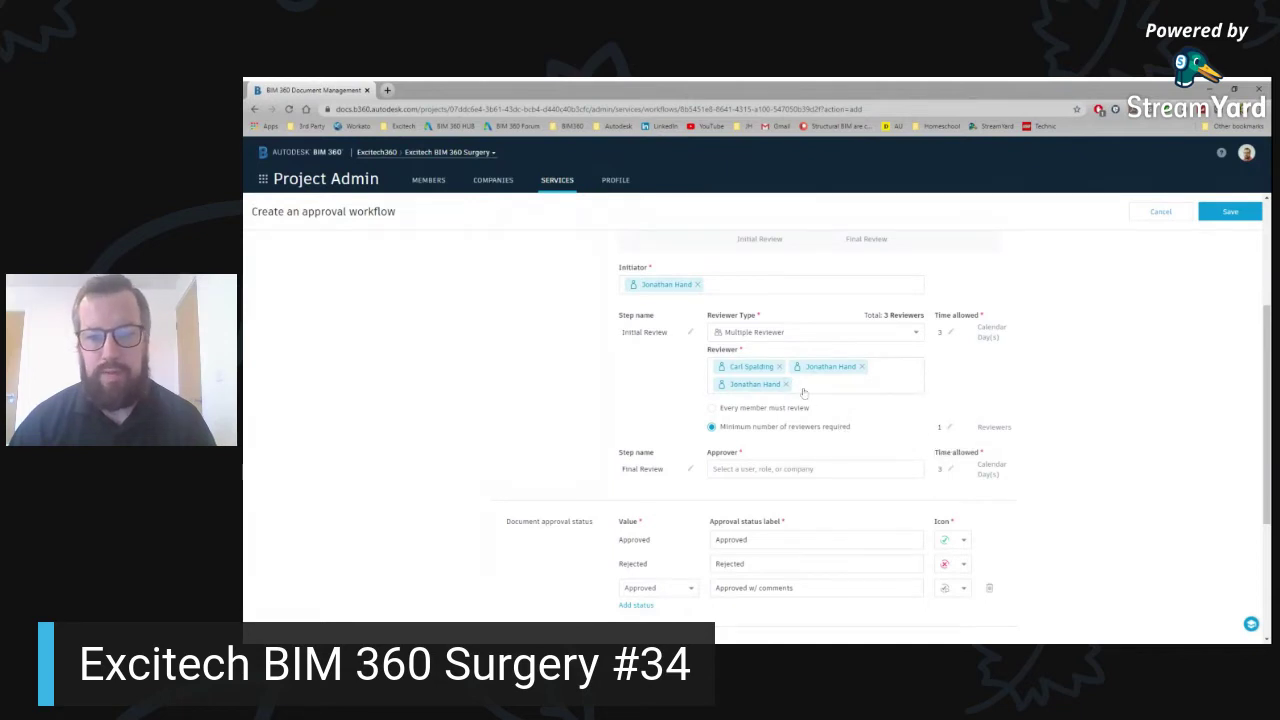
Assign all three listed users as approvers of the Final Review step.
{"action": "left_click", "coordinate": [818, 469]}
{"action": "left_click", "coordinate": [582, 282]}
{"action": "left_click", "coordinate": [582, 300]}
{"action": "left_click", "coordinate": [582, 319]}
{"action": "left_click", "coordinate": [905, 551]}
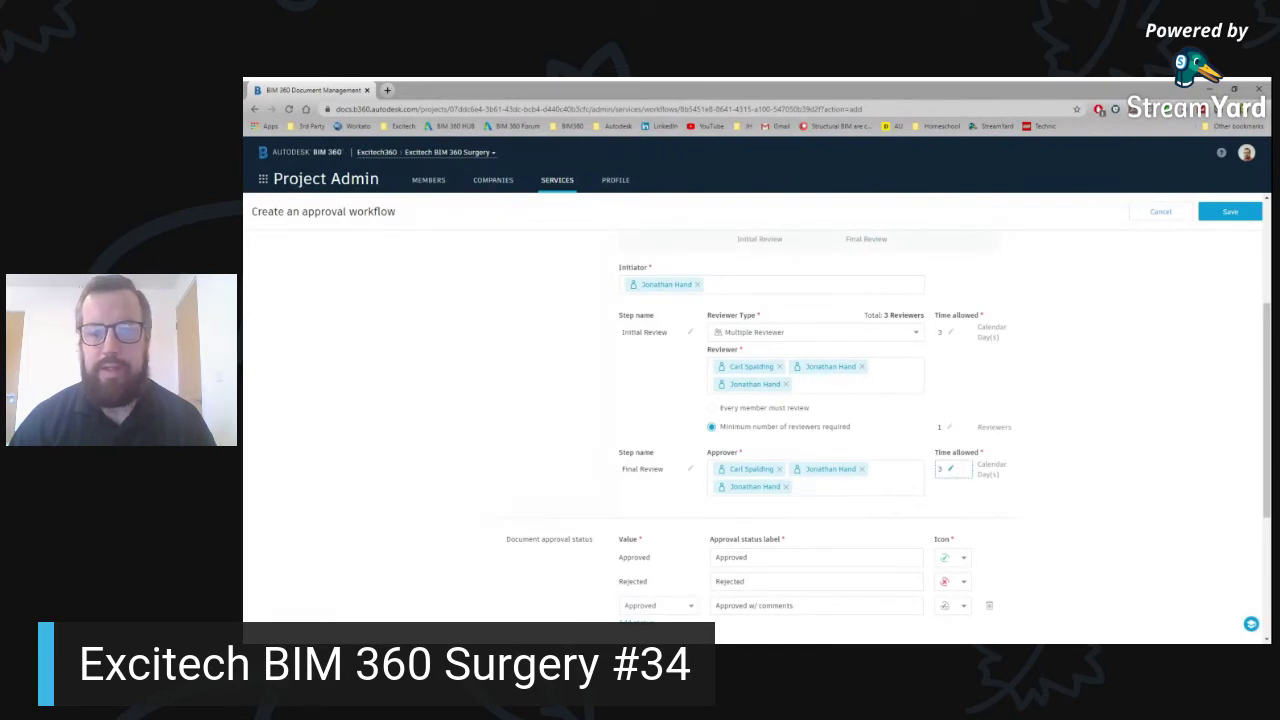
Have approved documents also copied to the Project Files/Shared folder and save the workflow.
{"action": "scroll", "coordinate": [950, 468], "scroll_direction": "down", "scroll_amount": 2}
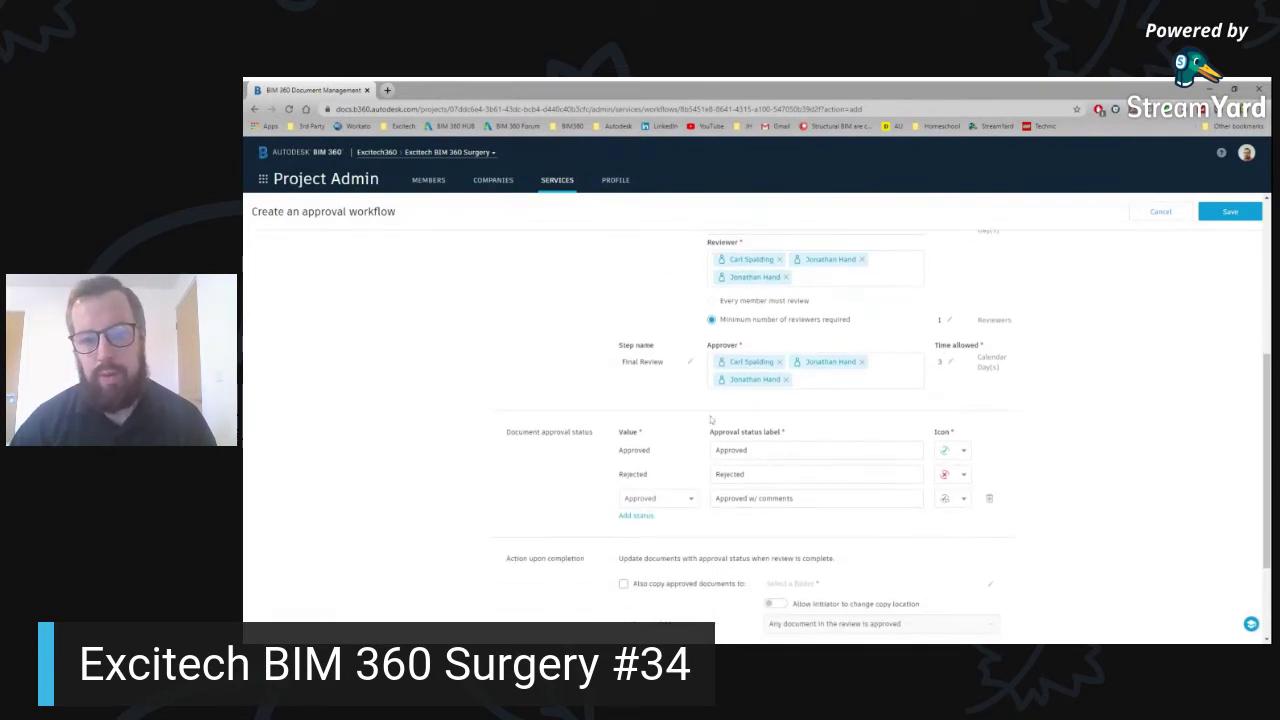
{"action": "scroll", "coordinate": [692, 502], "scroll_direction": "down", "scroll_amount": 2}
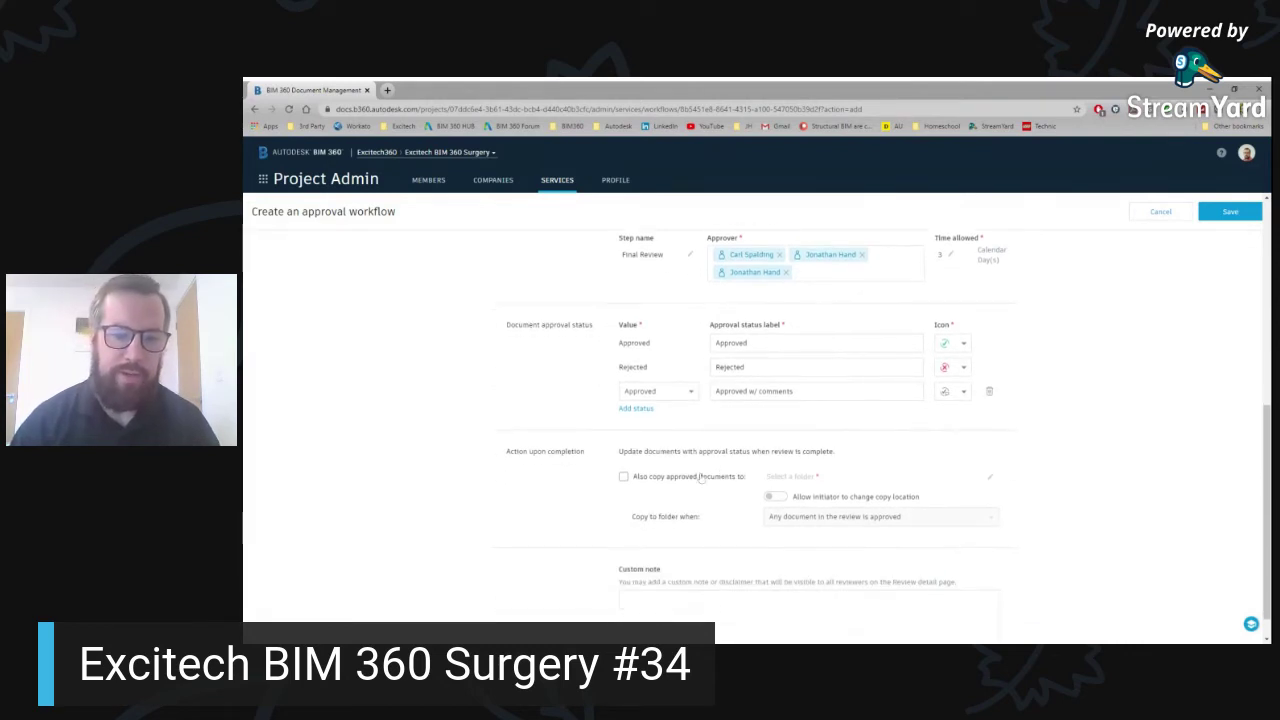
{"action": "left_click", "coordinate": [645, 481]}
{"action": "left_click", "coordinate": [812, 478]}
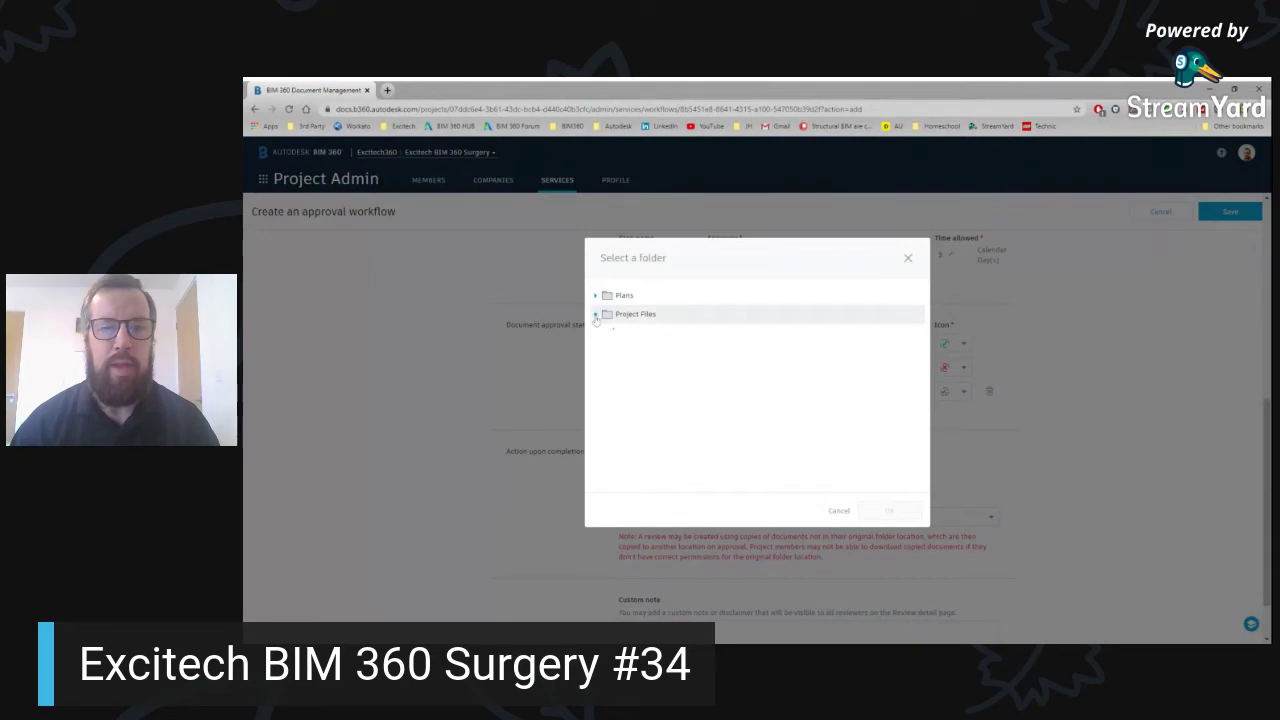
{"action": "left_click", "coordinate": [595, 314]}
{"action": "left_click", "coordinate": [648, 410]}
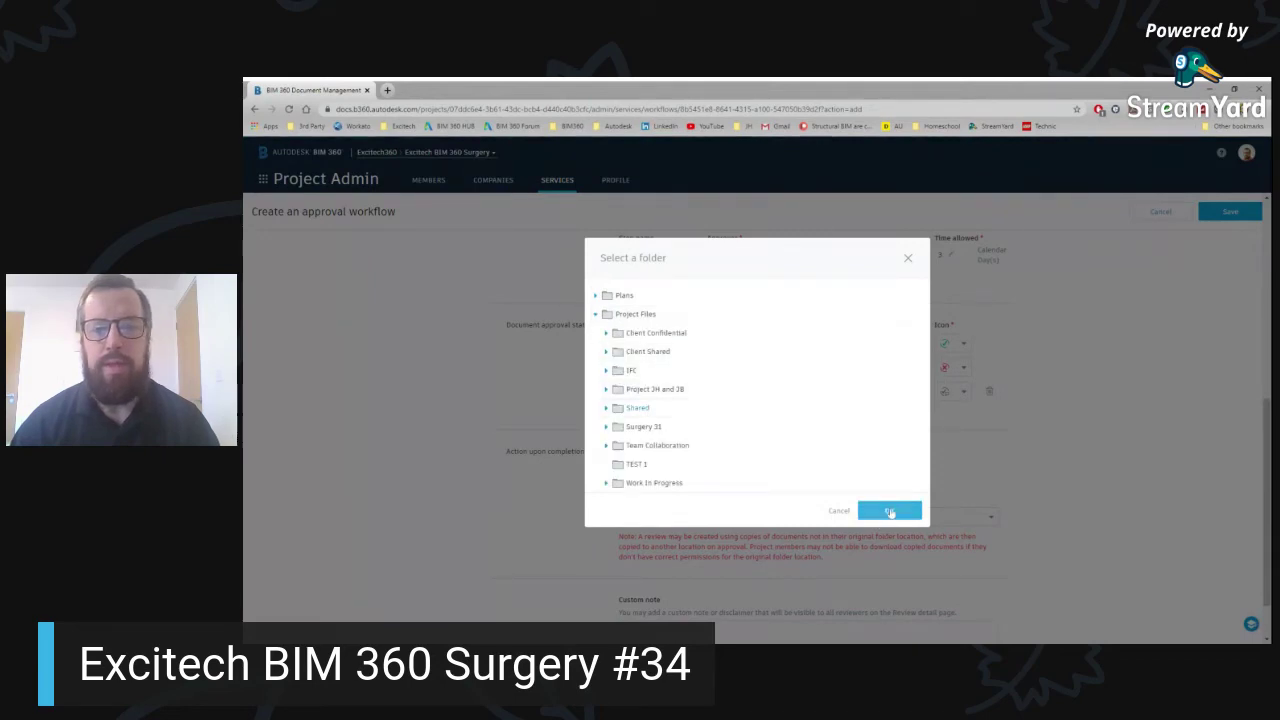
{"action": "left_click", "coordinate": [890, 510]}
{"action": "scroll", "coordinate": [590, 440], "scroll_direction": "down", "scroll_amount": 1}
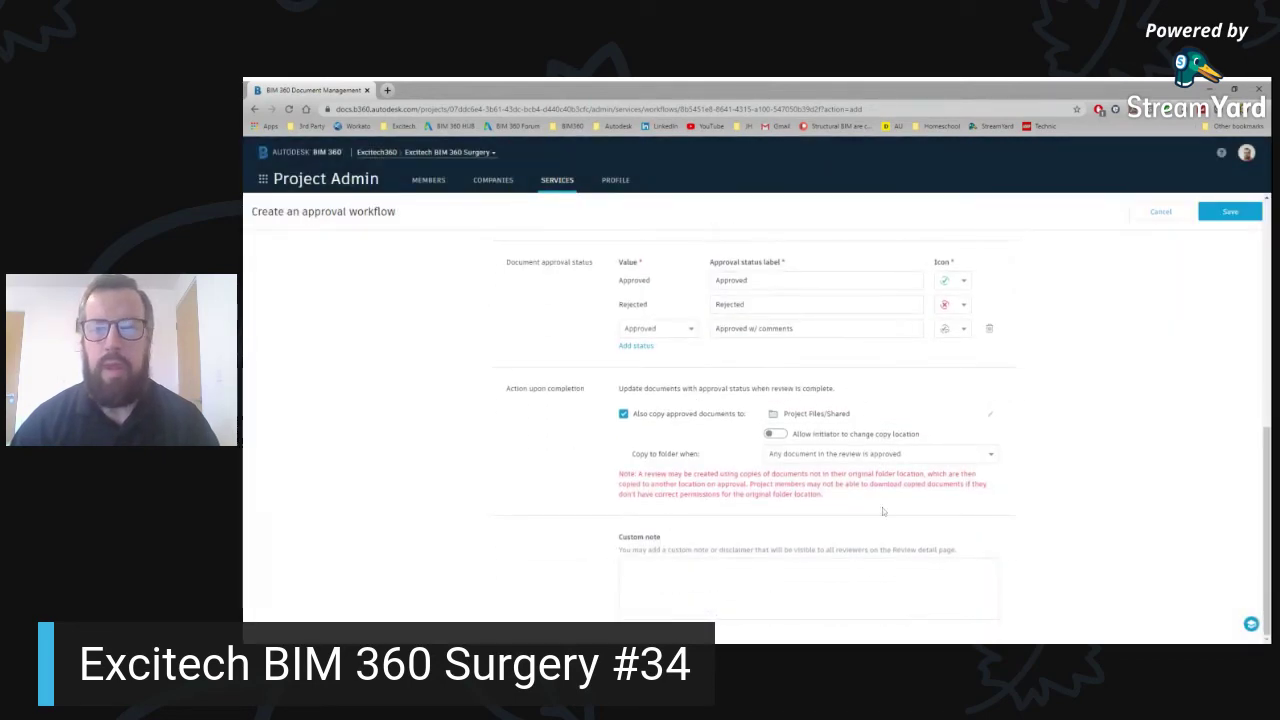
{"action": "left_click", "coordinate": [1228, 213]}
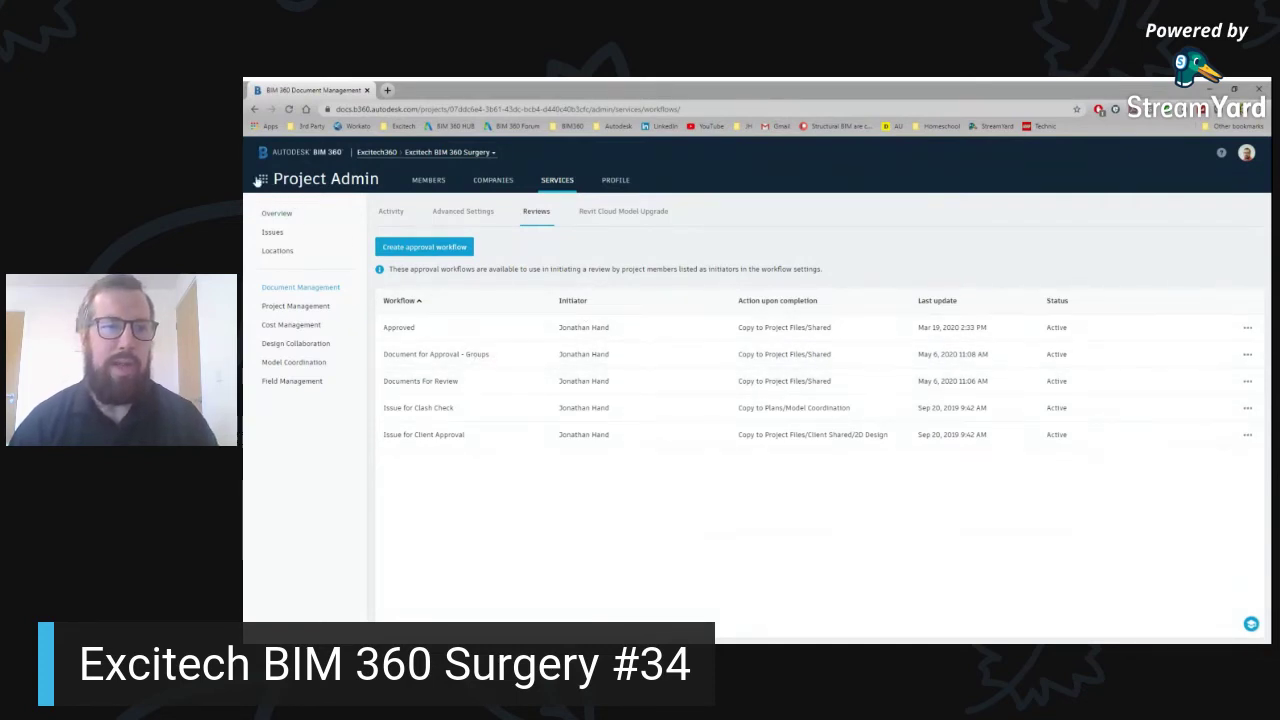
Switch to Document Management, open Work In Progress/ARCHITECT/3D Design - ARCHITECT and select the file SUR-EXC-V1-XX-M3-A-0001.rvt.
{"action": "left_click", "coordinate": [262, 180]}
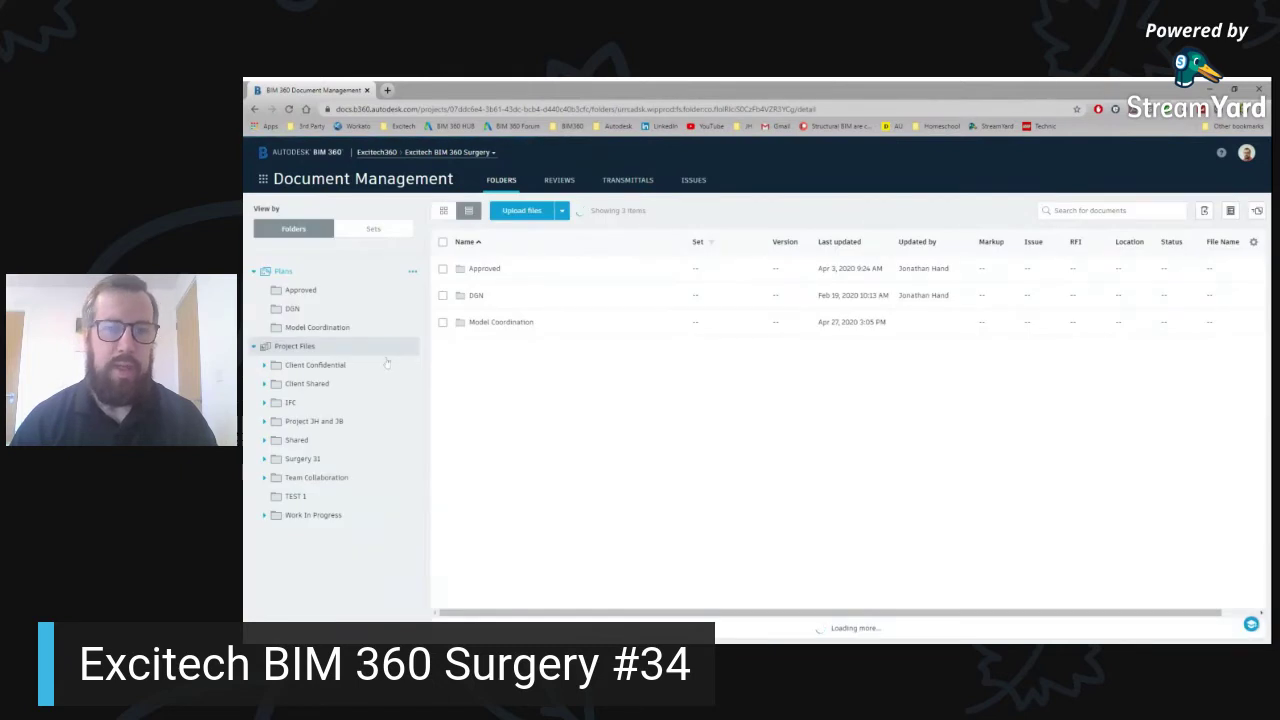
{"action": "left_click", "coordinate": [264, 515]}
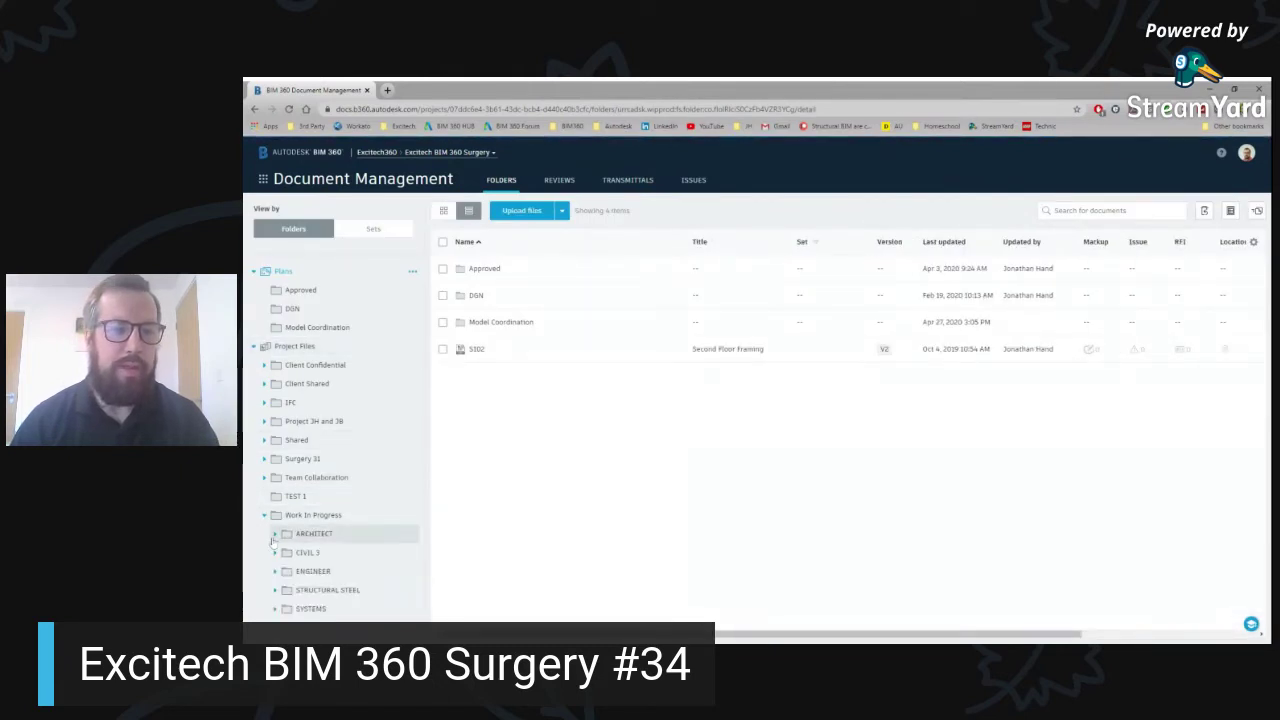
{"action": "left_click", "coordinate": [275, 534]}
{"action": "left_click", "coordinate": [332, 573]}
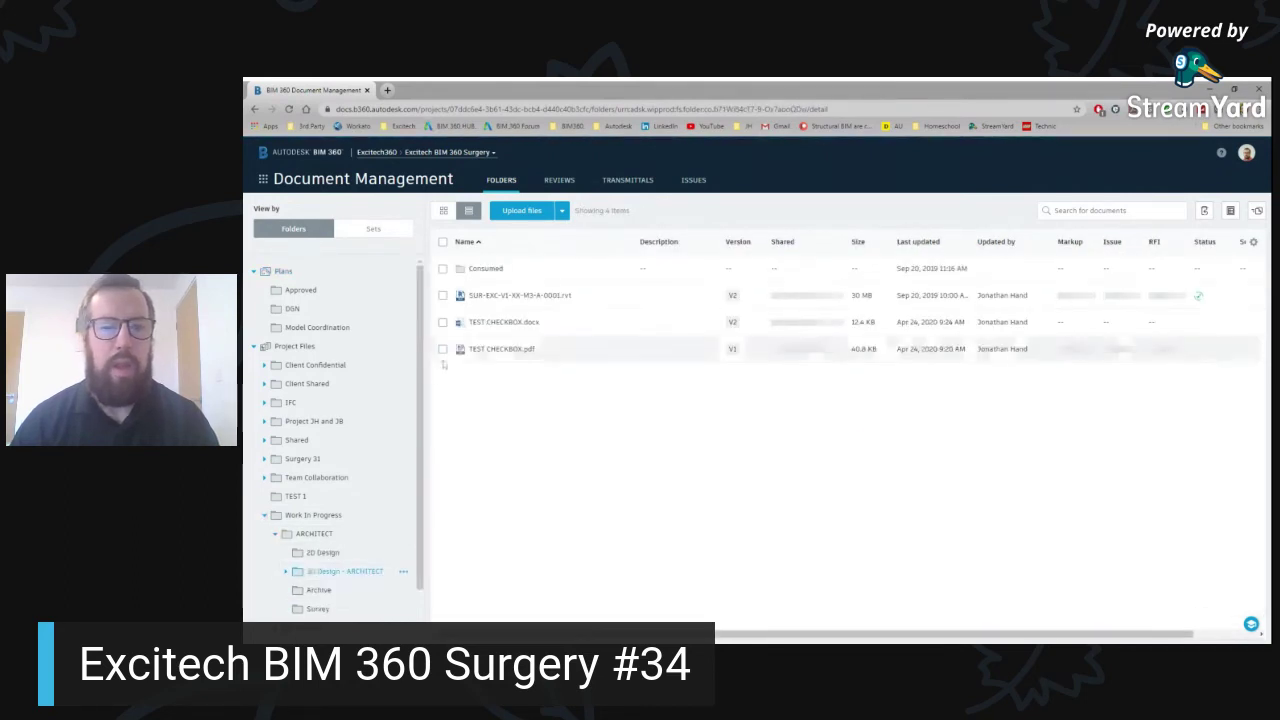
{"action": "left_click", "coordinate": [442, 295]}
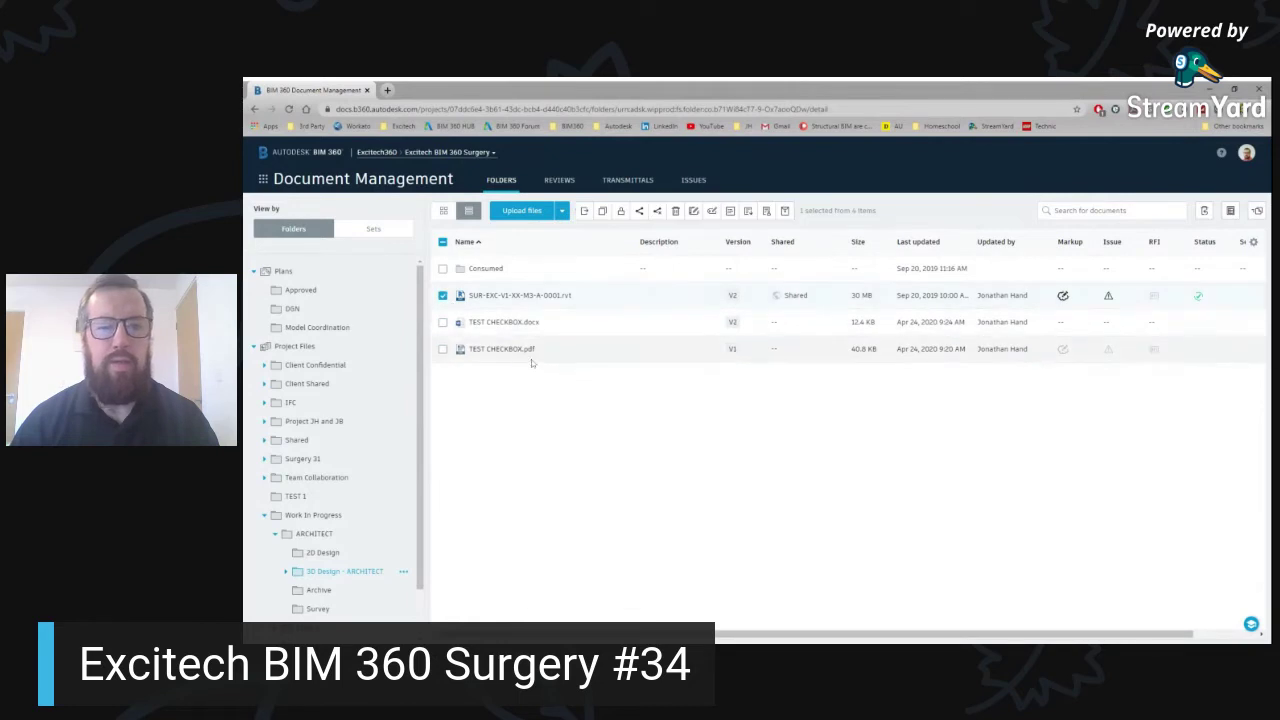
Add TEST CHECKBOX.pdf to the file selection alongside SUR-EXC-V1-XX-M3-A-0001.rvt and start submitting both for review.
{"action": "left_click", "coordinate": [442, 322]}
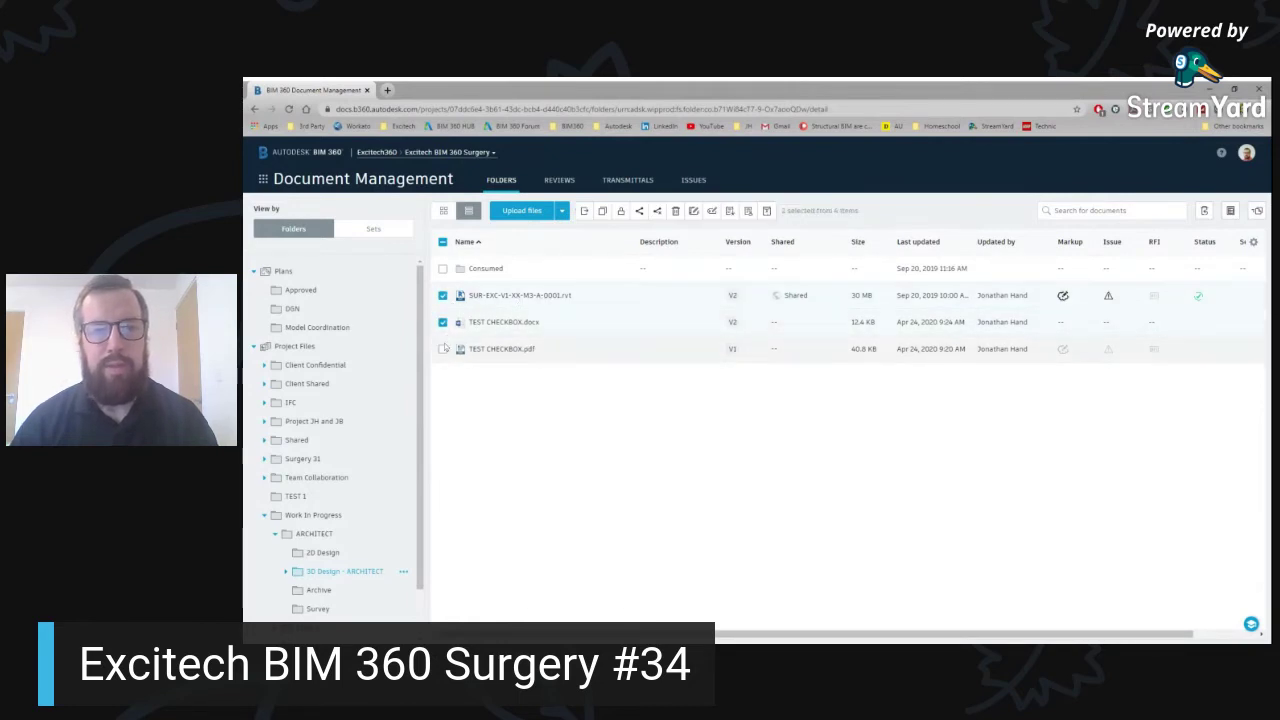
{"action": "left_click", "coordinate": [442, 349]}
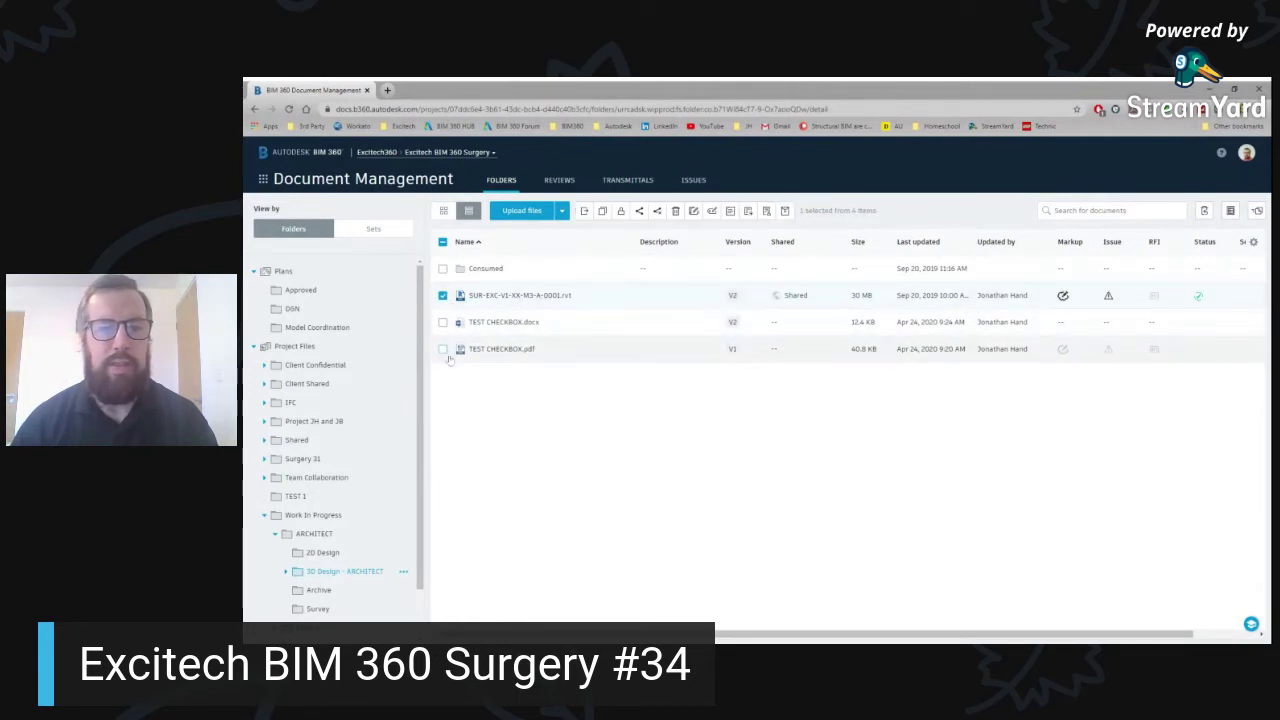
{"action": "left_click", "coordinate": [443, 350]}
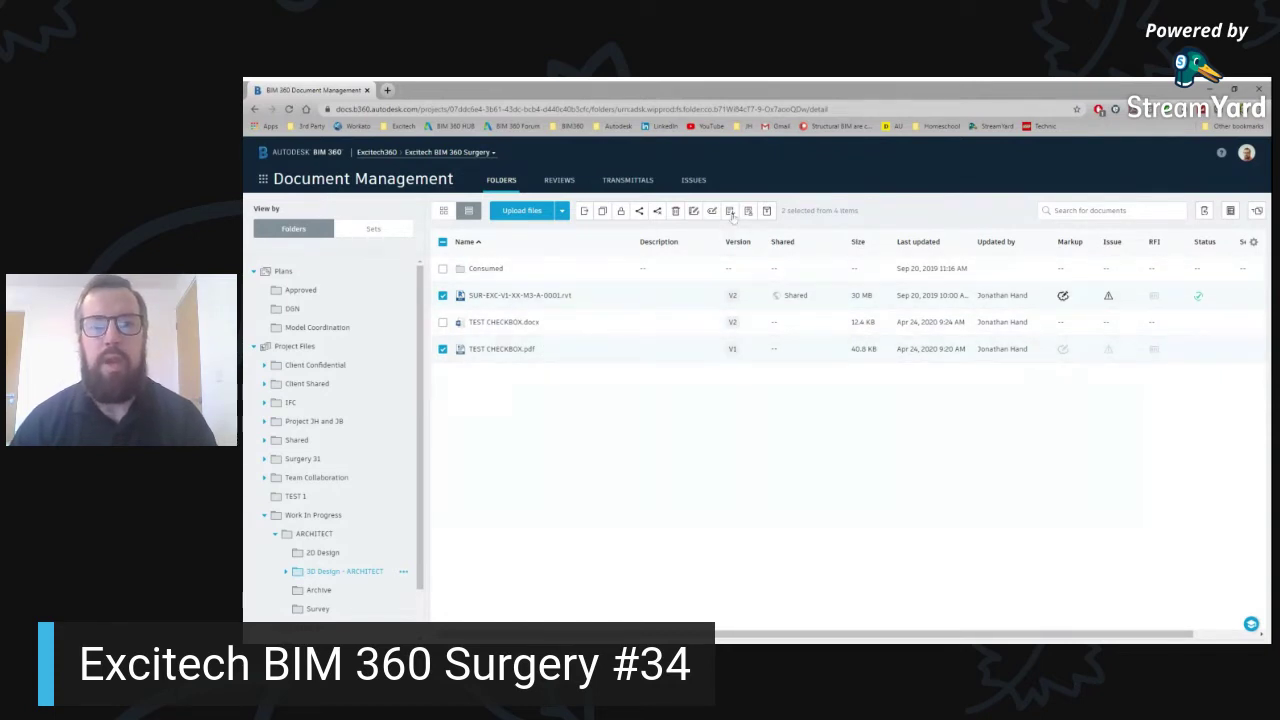
{"action": "left_click", "coordinate": [749, 212]}
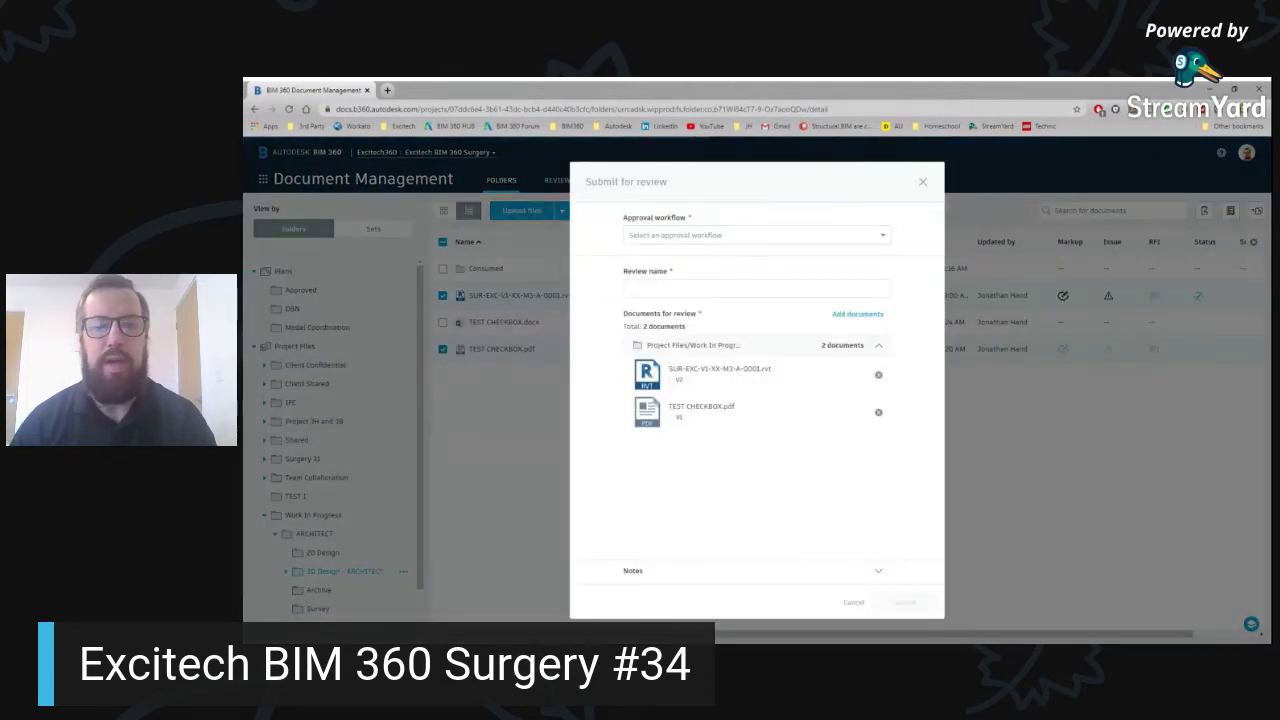
Choose Documents For Review as the approval workflow for the submission.
{"action": "left_click", "coordinate": [880, 237]}
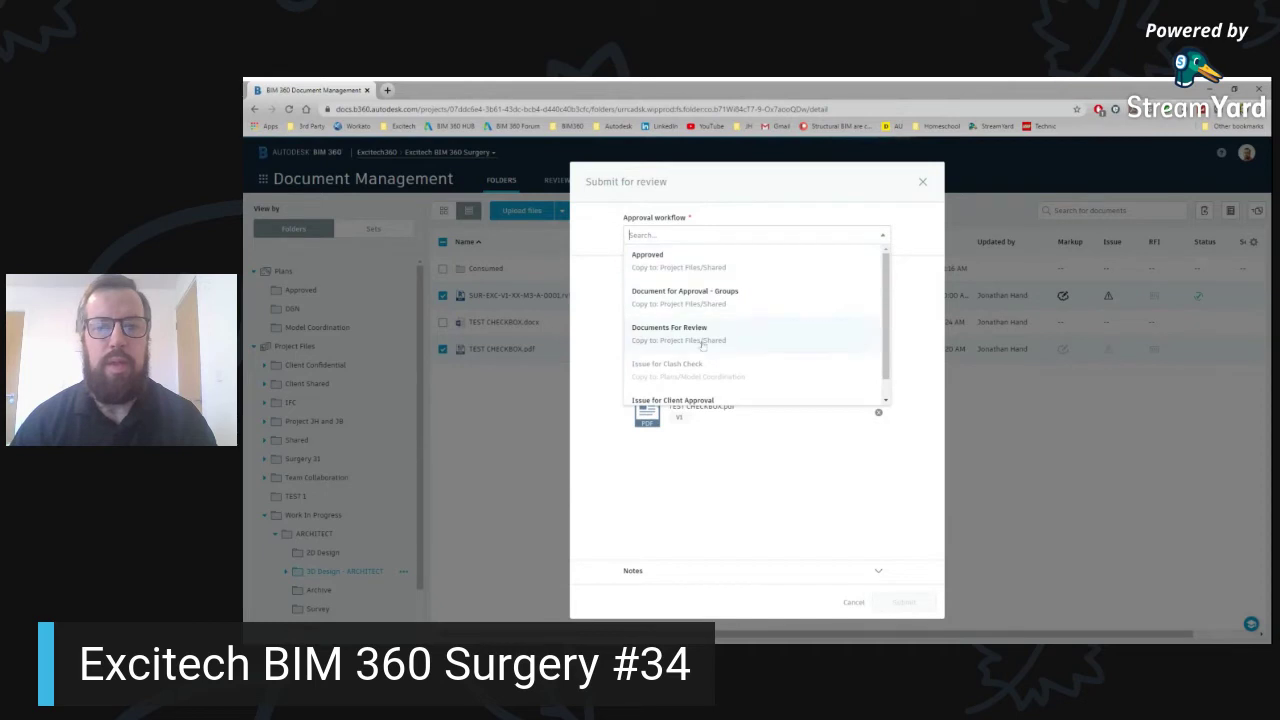
{"action": "scroll", "coordinate": [690, 358], "scroll_direction": "down", "scroll_amount": 1}
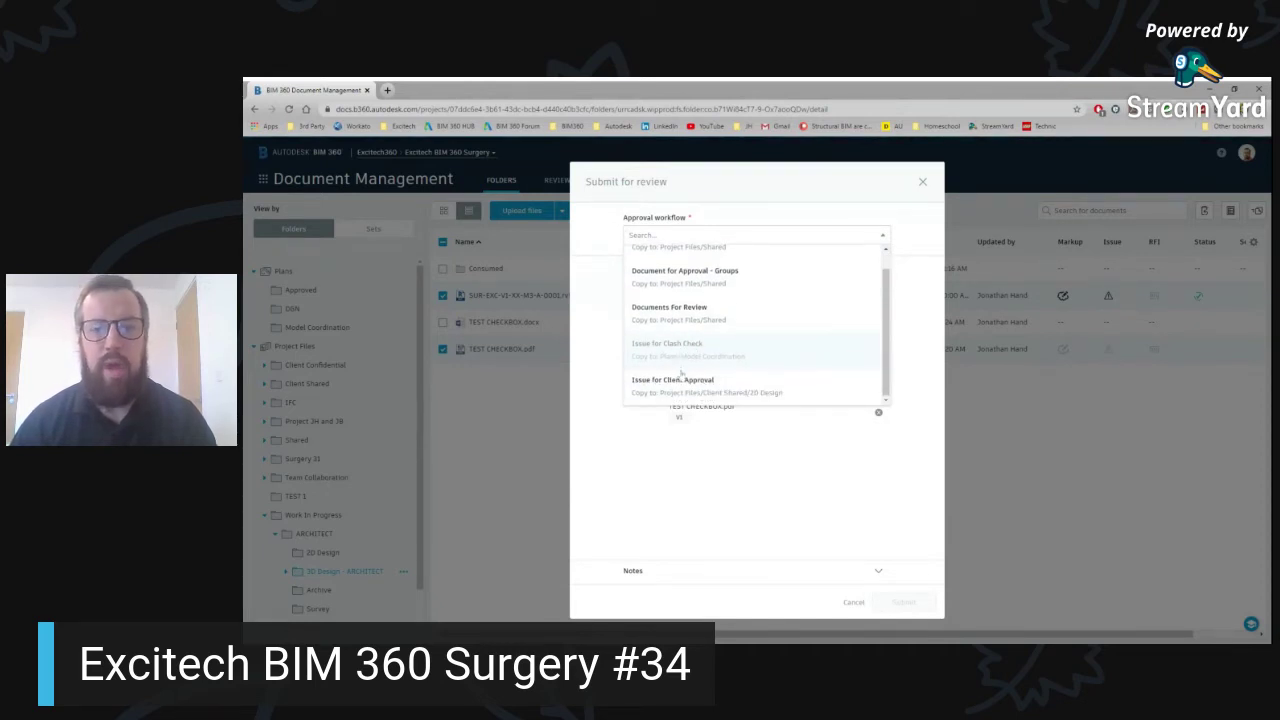
{"action": "scroll", "coordinate": [683, 352], "scroll_direction": "up", "scroll_amount": 1}
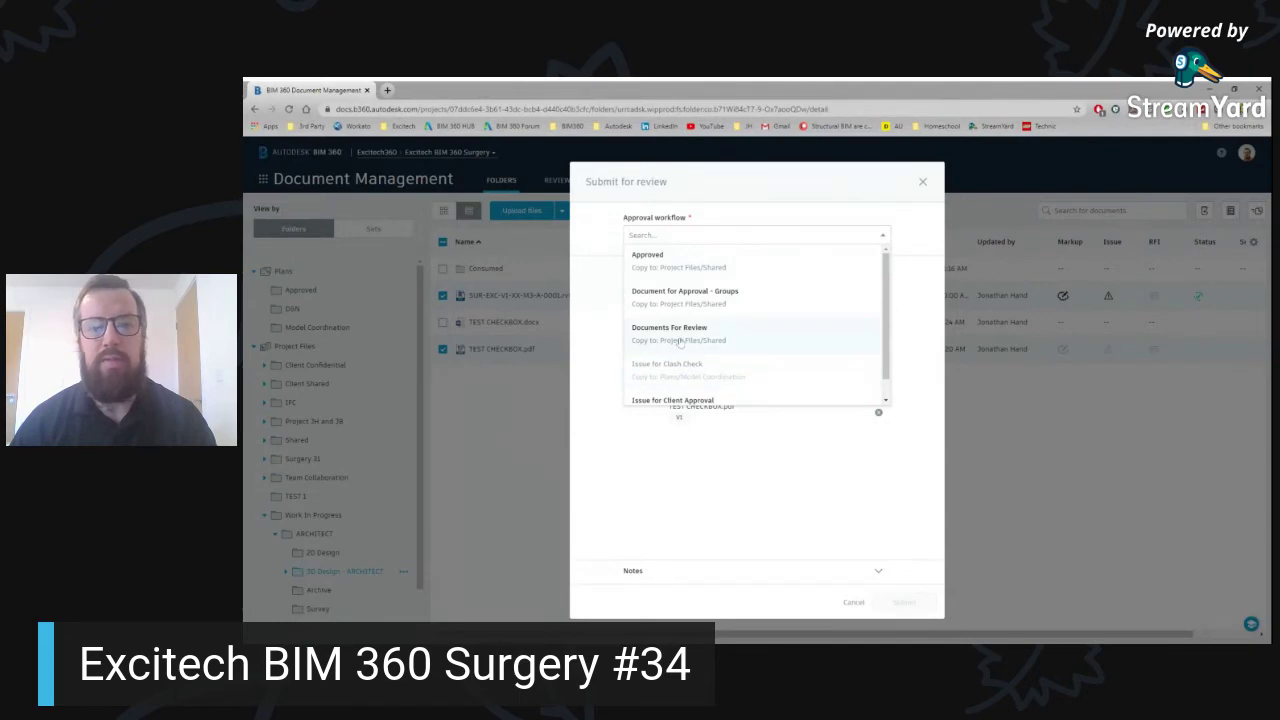
{"action": "left_click", "coordinate": [683, 336]}
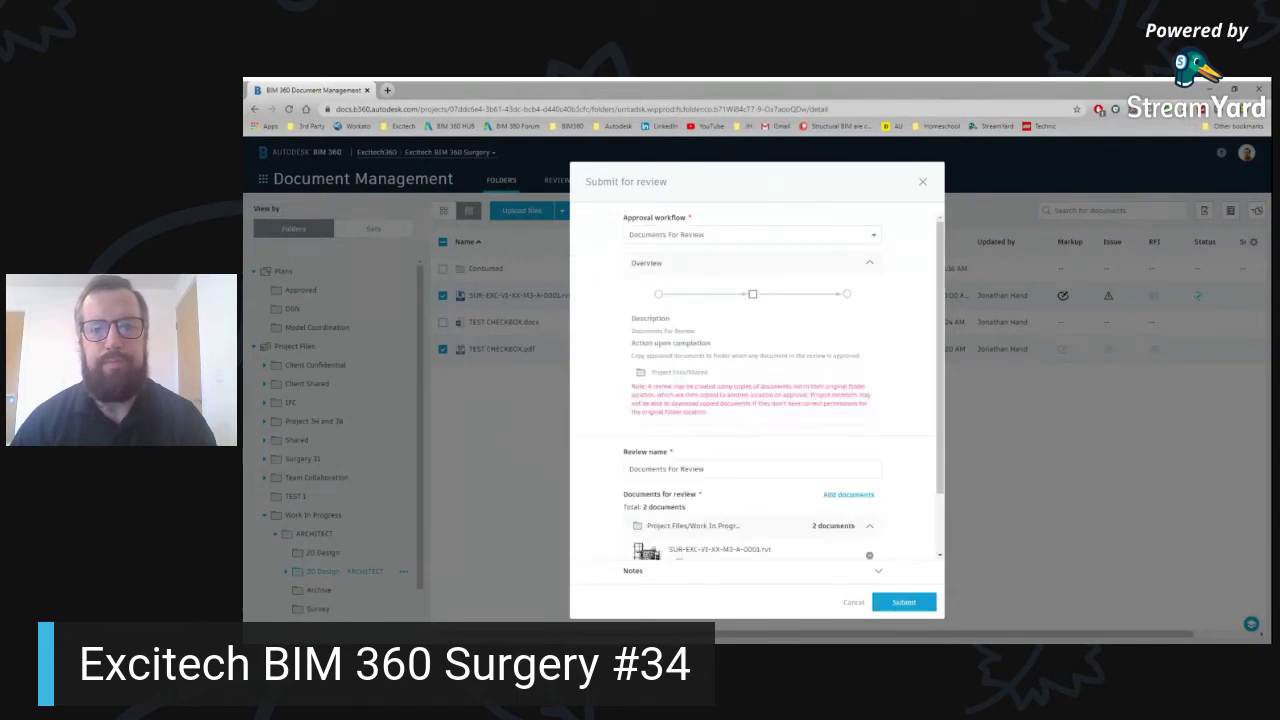
Add Drawing1.dwg from Project Files to the documents for review and submit the review.
{"action": "scroll", "coordinate": [648, 410], "scroll_direction": "down", "scroll_amount": 2}
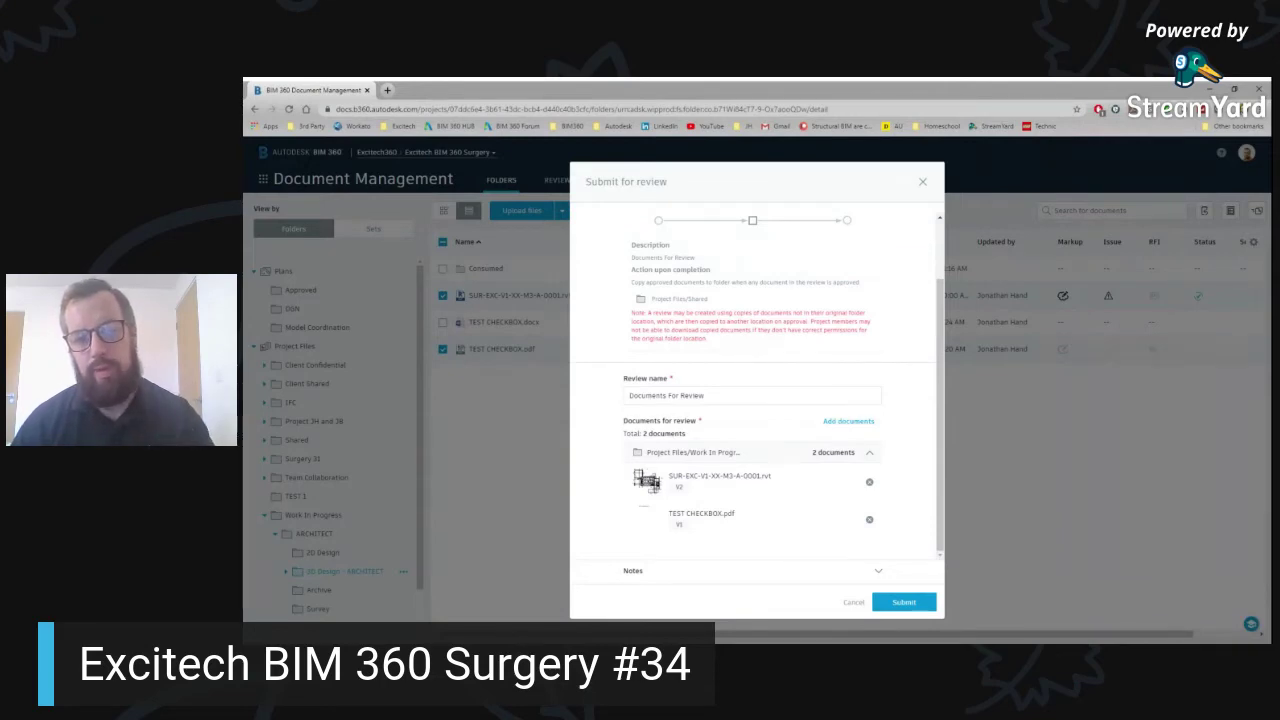
{"action": "left_click", "coordinate": [848, 421]}
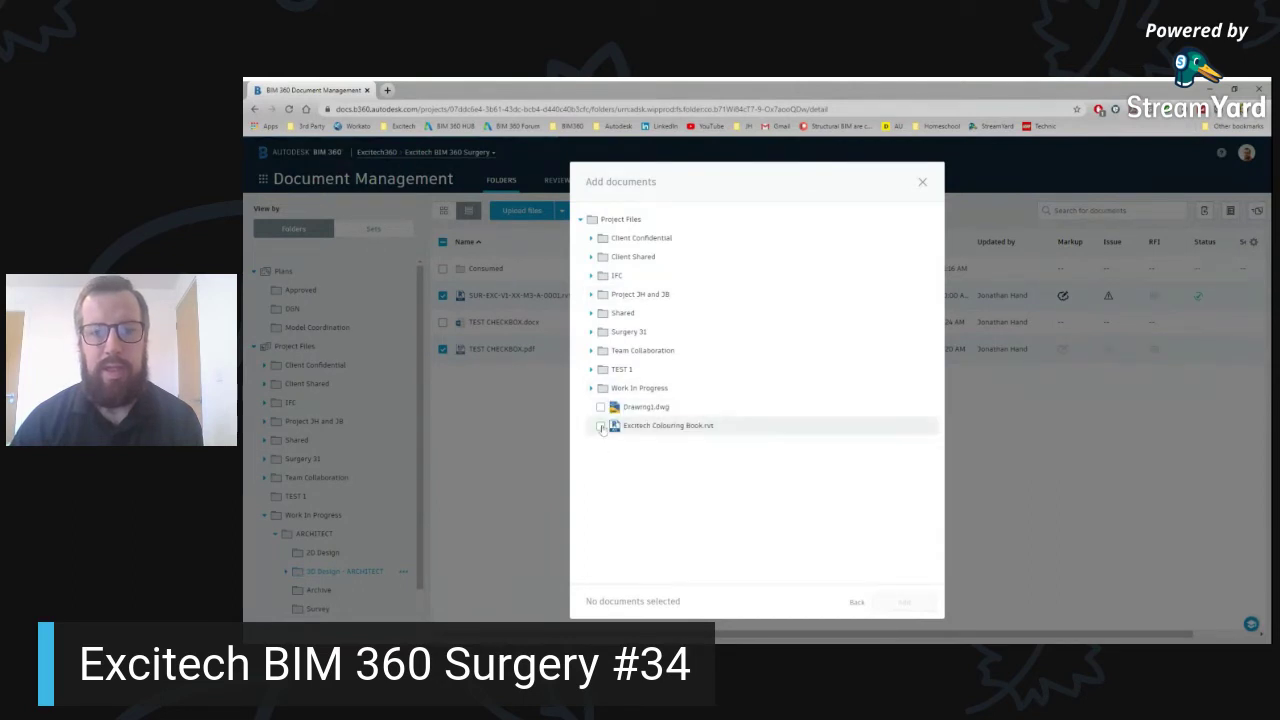
{"action": "left_click", "coordinate": [600, 407]}
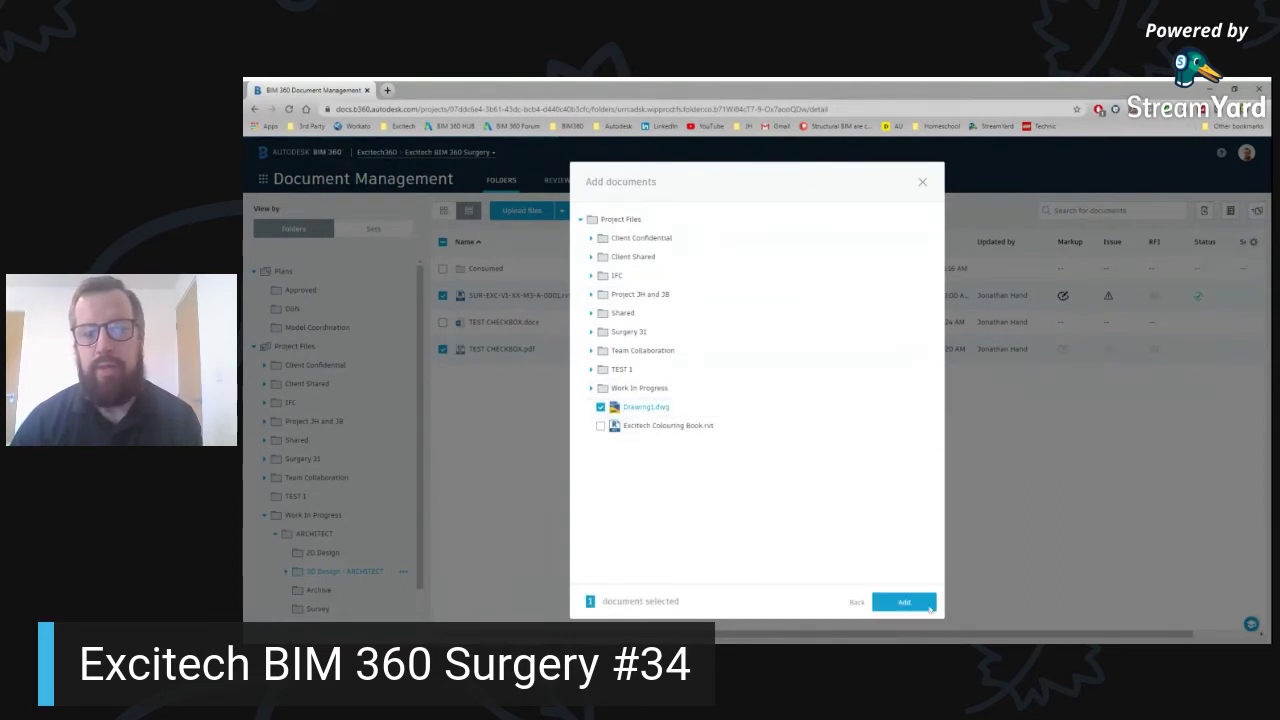
{"action": "left_click", "coordinate": [915, 608]}
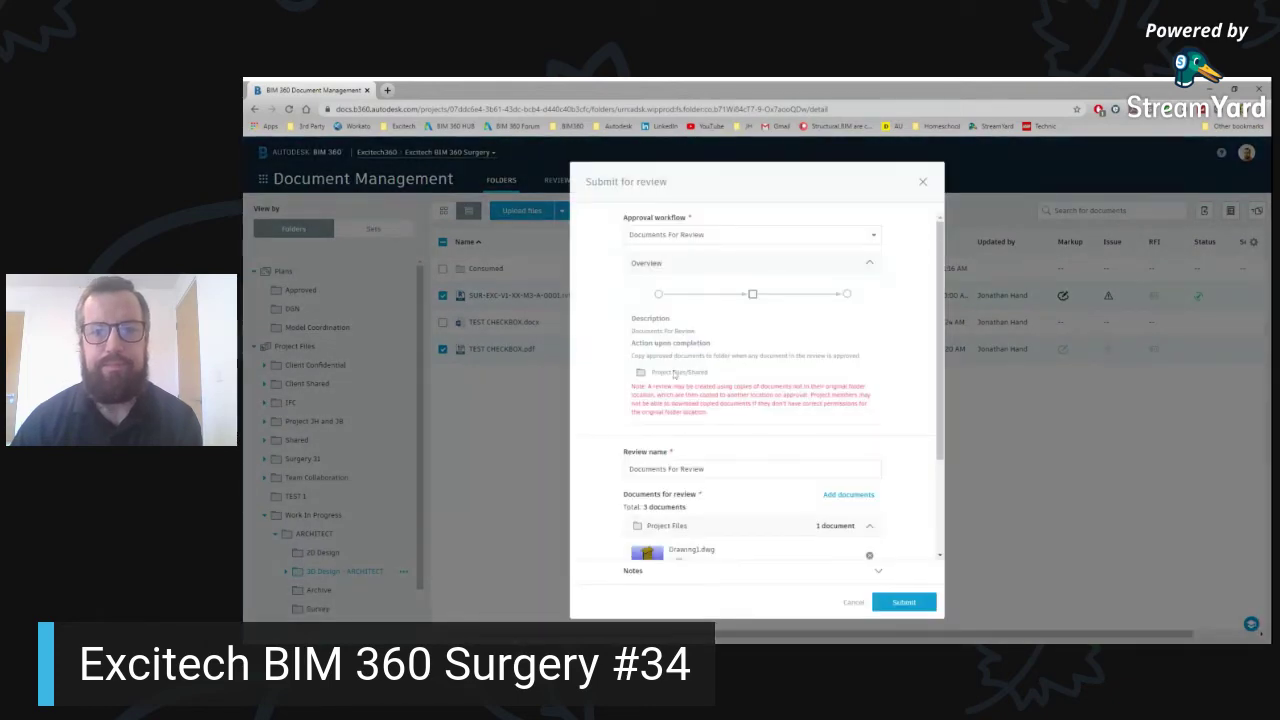
{"action": "scroll", "coordinate": [688, 374], "scroll_direction": "down", "scroll_amount": 2}
{"action": "scroll", "coordinate": [688, 374], "scroll_direction": "down", "scroll_amount": 2}
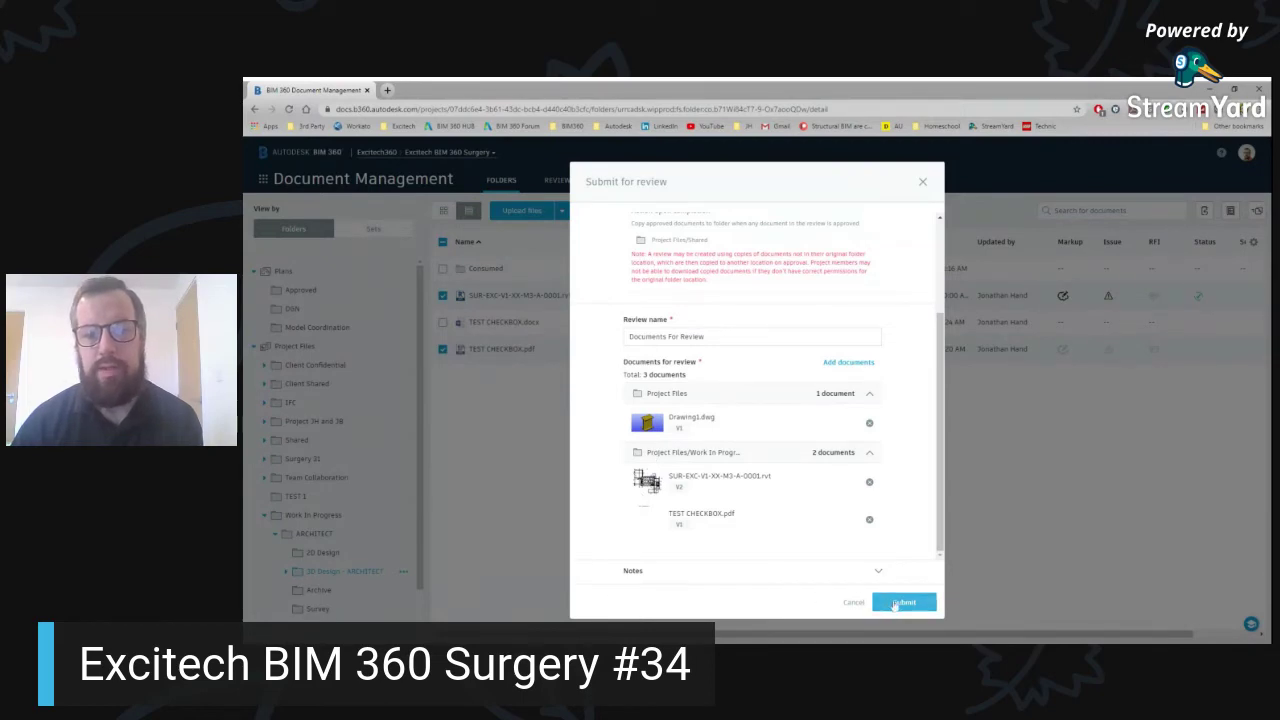
{"action": "left_click", "coordinate": [895, 603]}
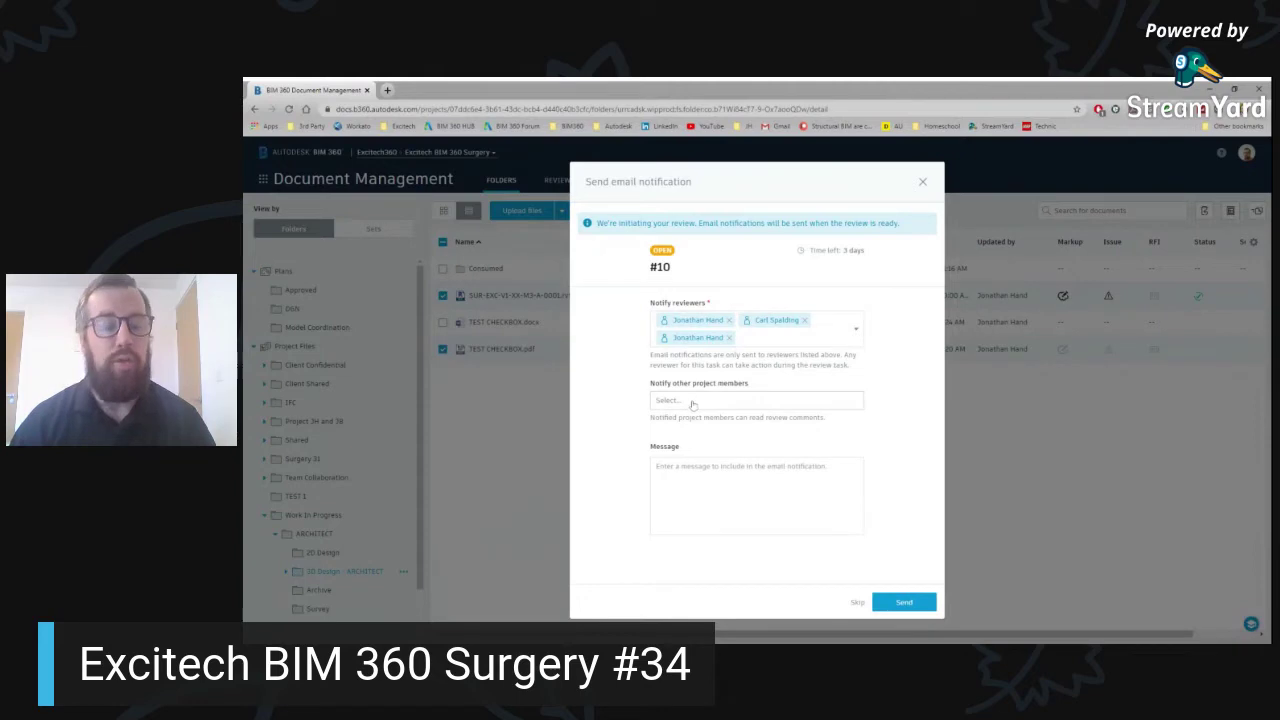
Send the email notification to the listed reviewers with the message "please can you review?".
{"action": "left_click", "coordinate": [720, 490]}
{"action": "type", "text": "please can a m"}
{"action": "key", "text": "BackSpace"}
{"action": "type", "text": "review"}
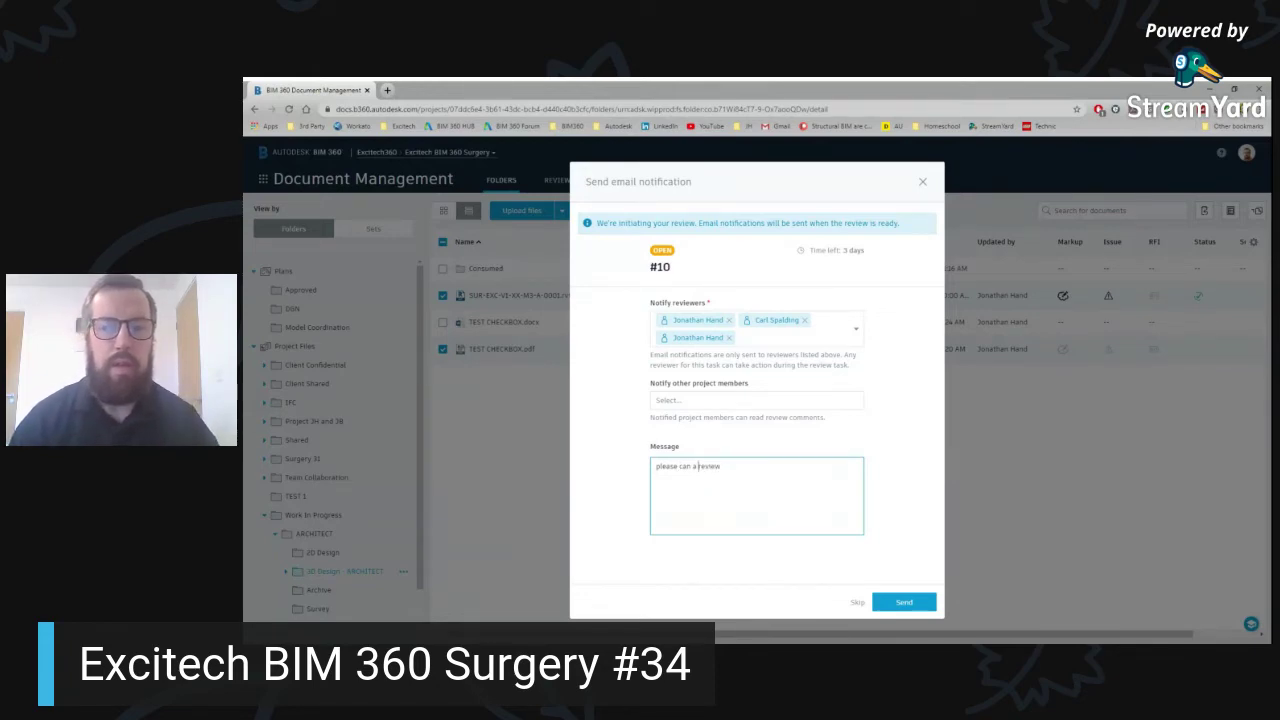
{"action": "type", "text": " you"}
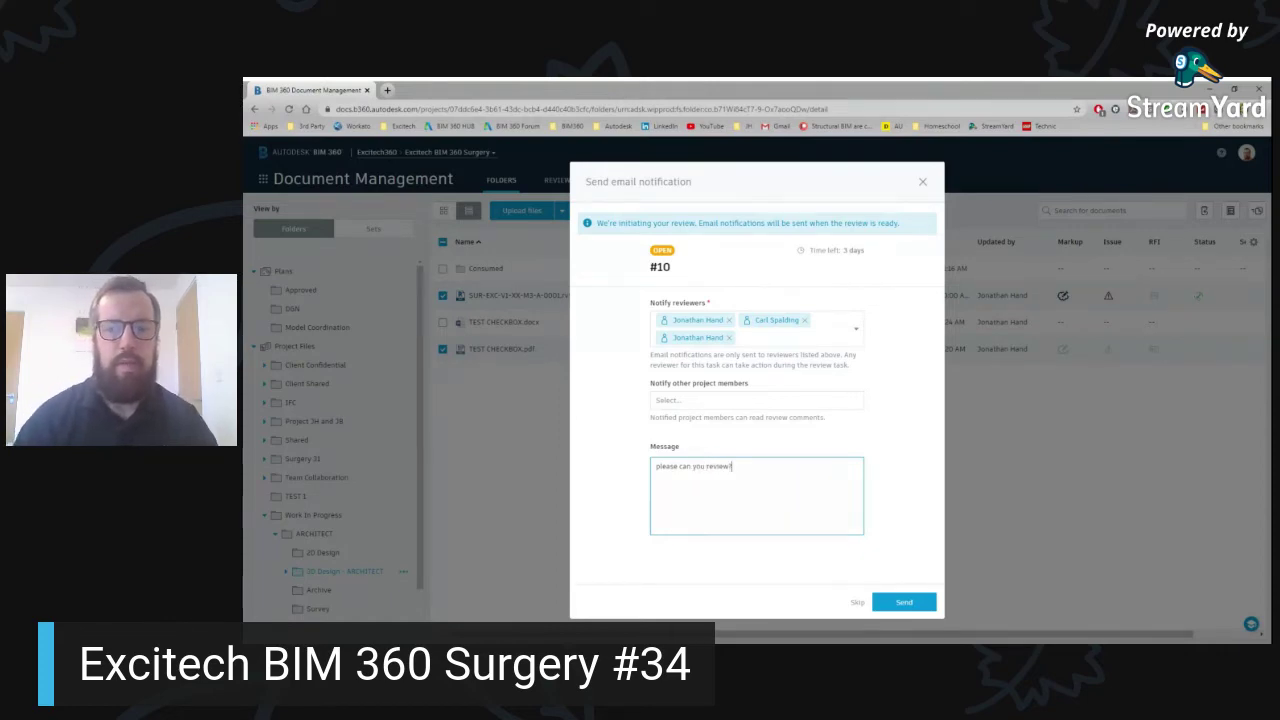
{"action": "left_click", "coordinate": [900, 603]}
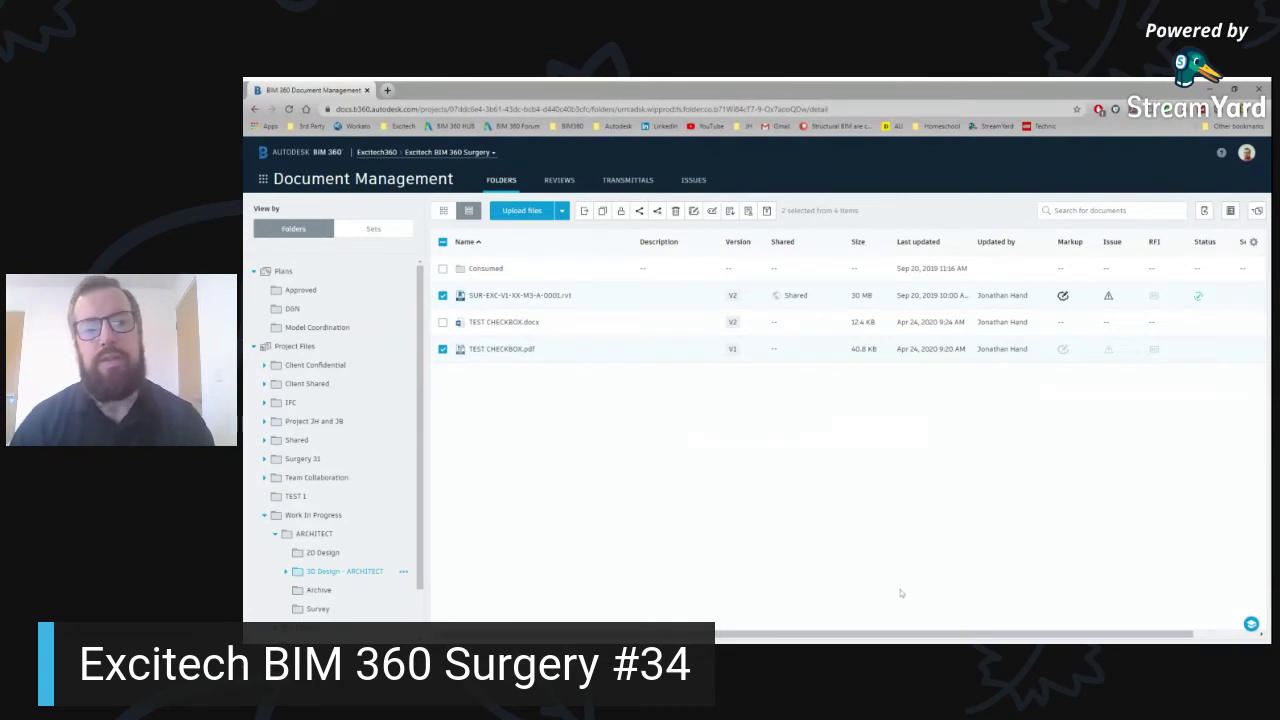
Check the project's reviews list, switch to Gmail in a new browser tab and open Review #10 from its notification email.
{"action": "left_click", "coordinate": [560, 180]}
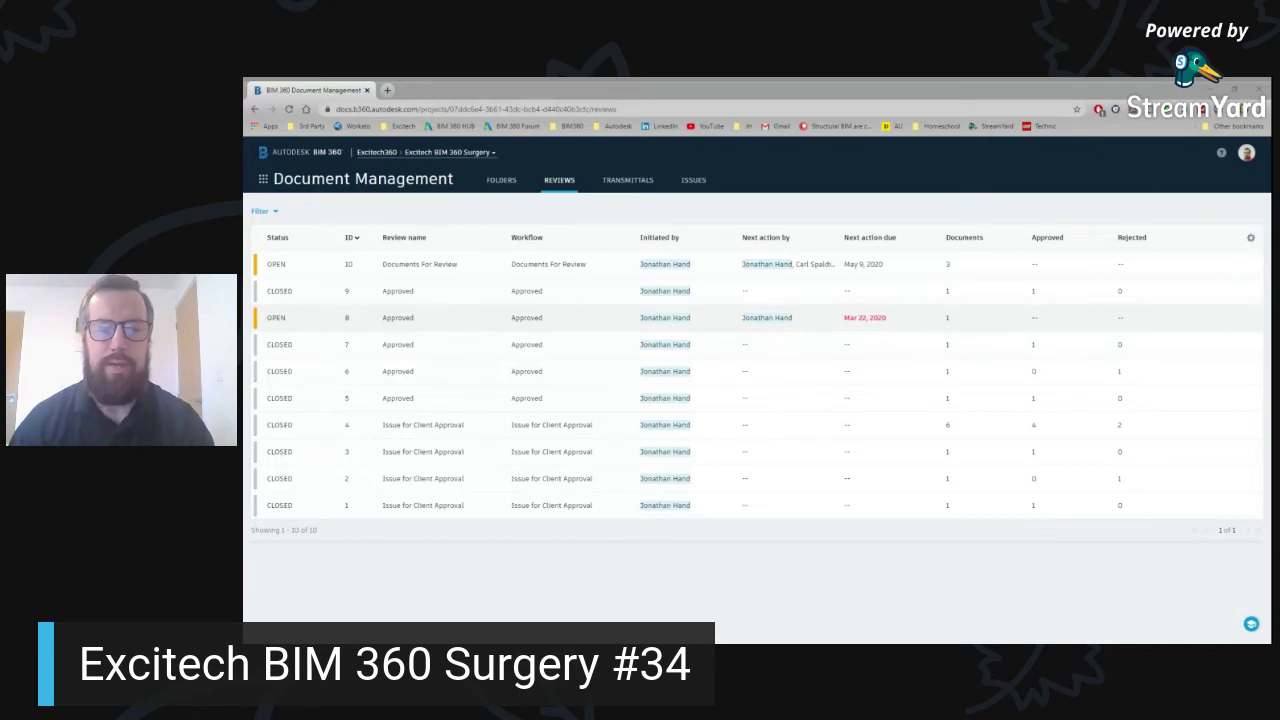
{"action": "key", "text": "ctrl+t"}
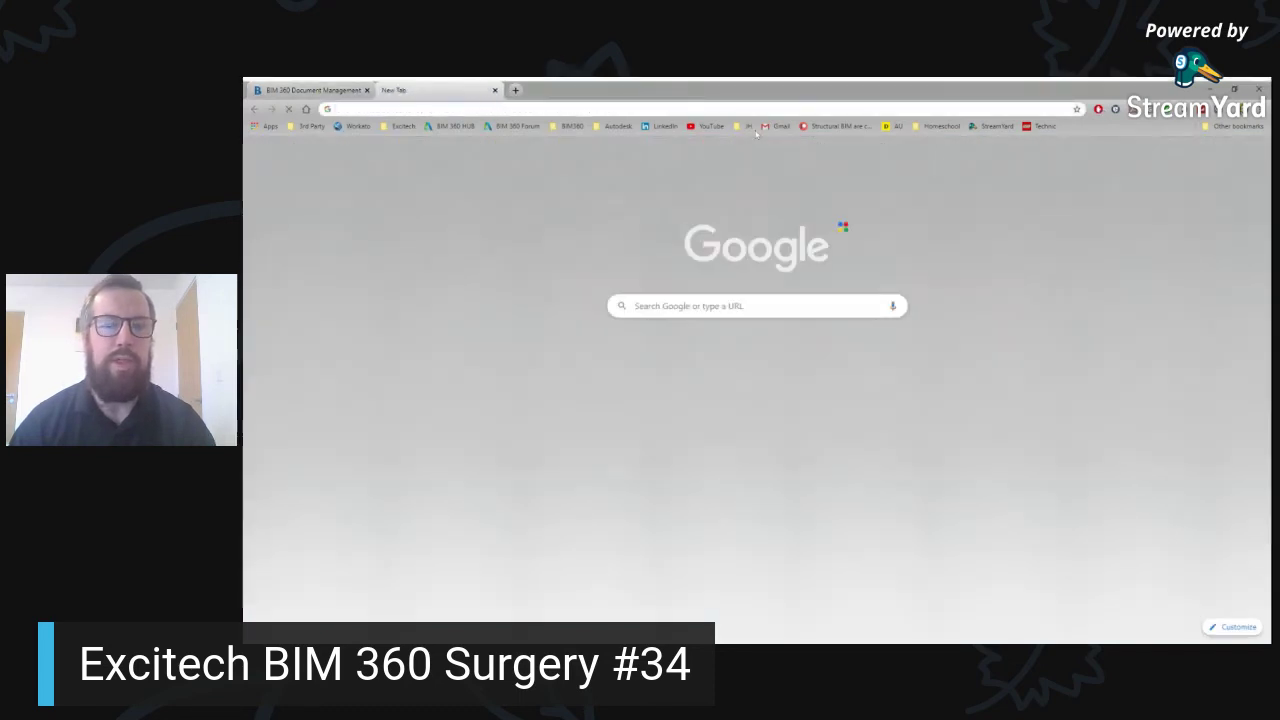
{"action": "left_click", "coordinate": [777, 126]}
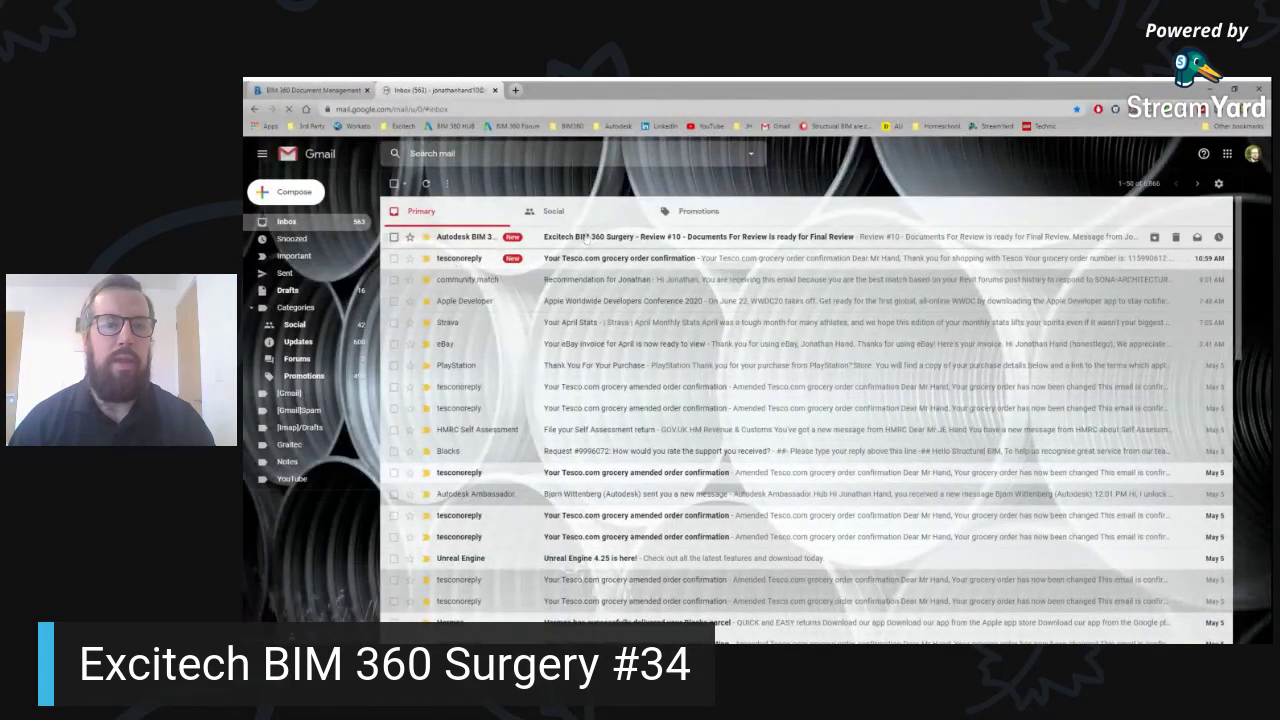
{"action": "left_click", "coordinate": [586, 238]}
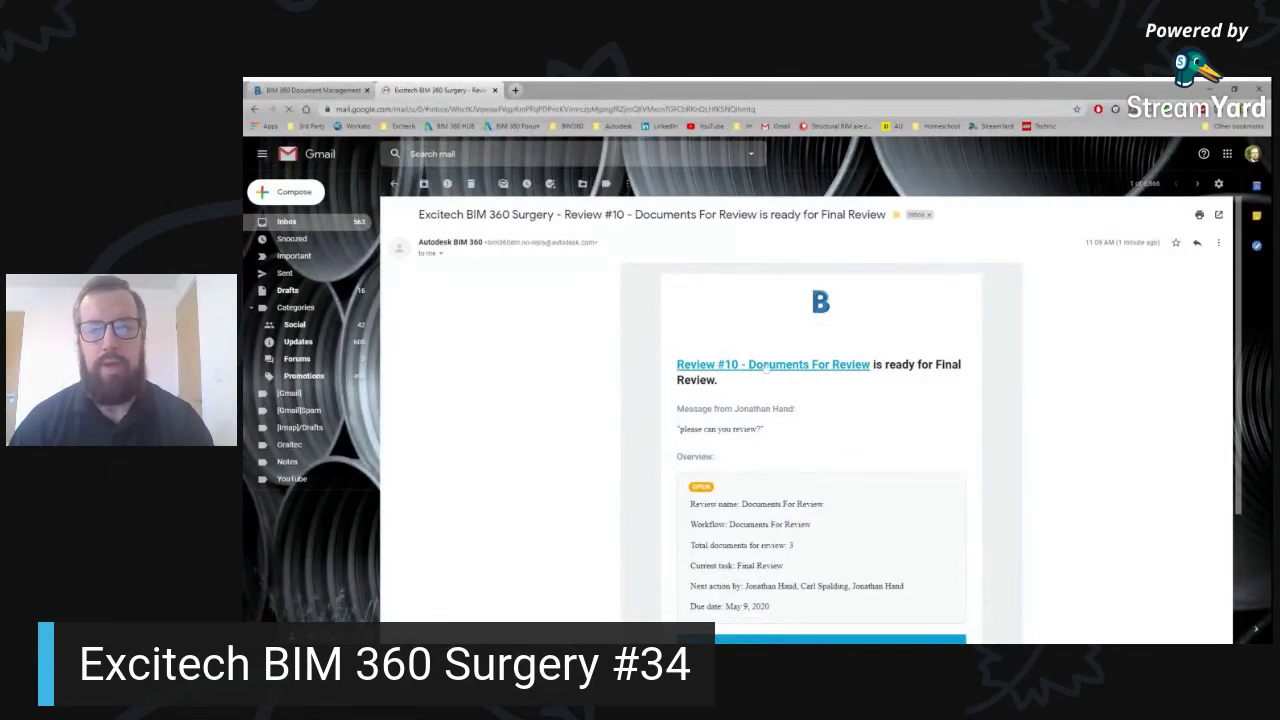
{"action": "scroll", "coordinate": [722, 342], "scroll_direction": "down", "scroll_amount": 1}
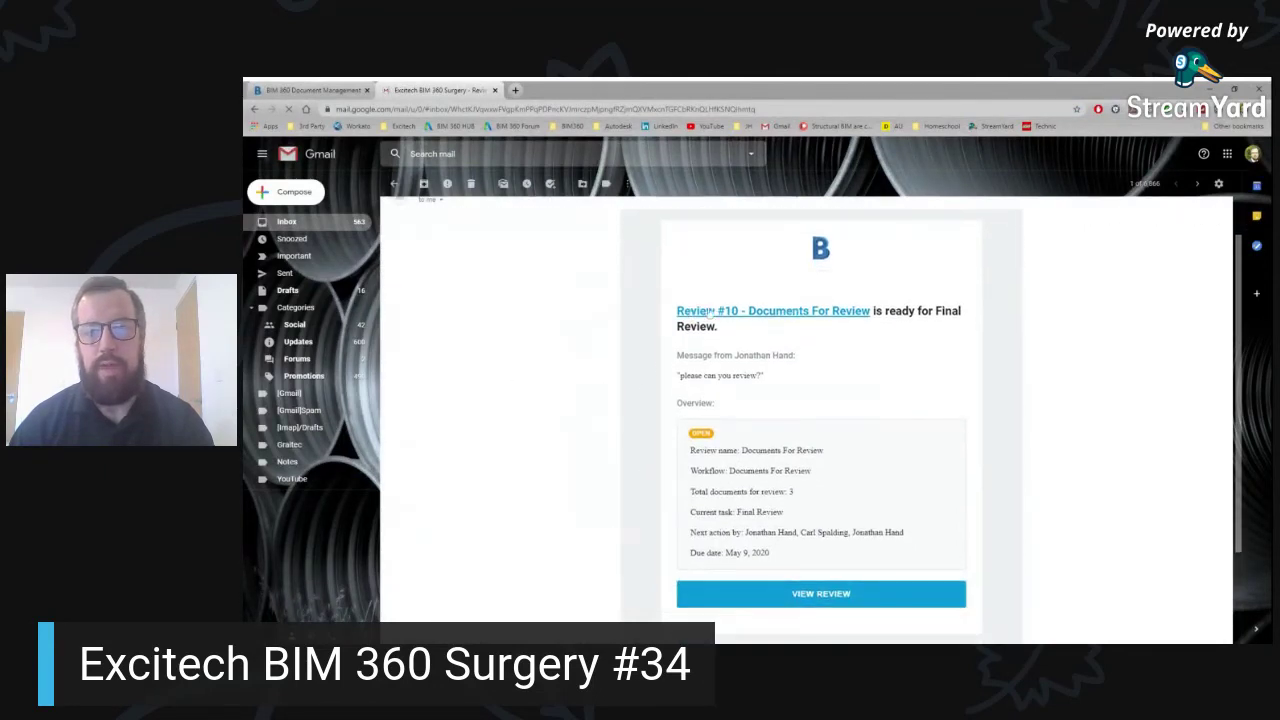
{"action": "scroll", "coordinate": [790, 313], "scroll_direction": "down", "scroll_amount": 2}
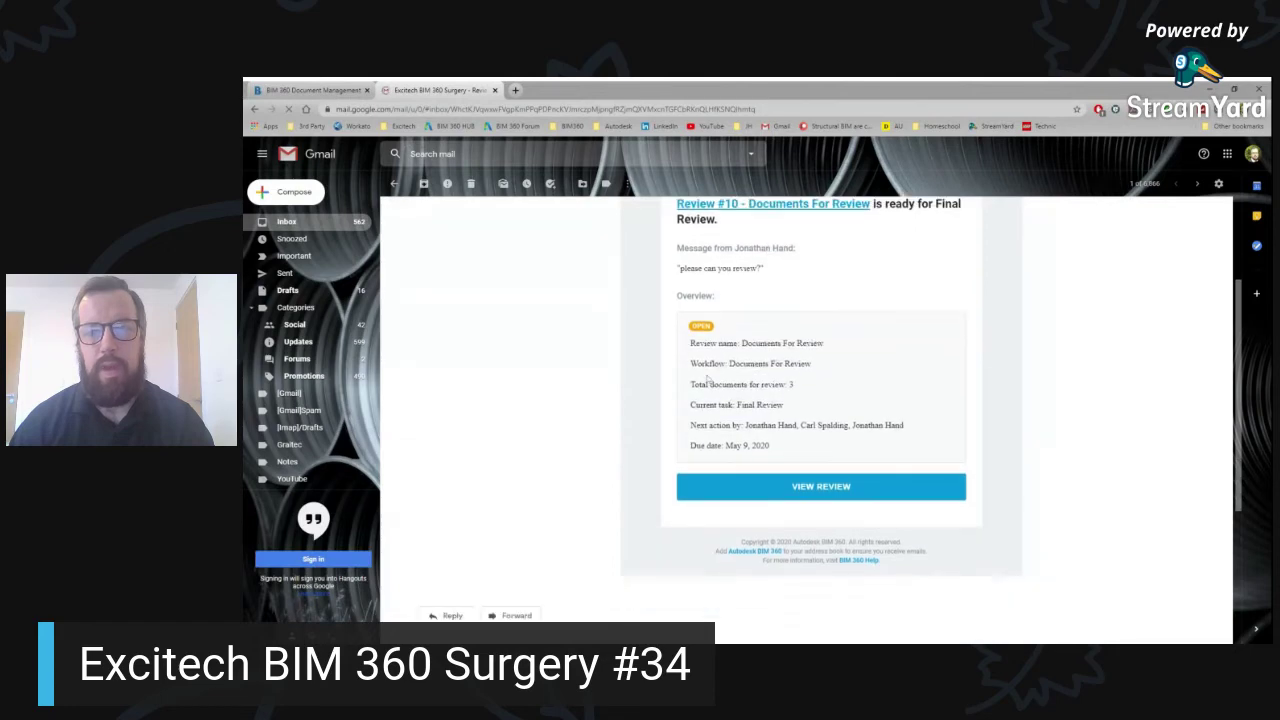
{"action": "scroll", "coordinate": [781, 379], "scroll_direction": "down", "scroll_amount": 1}
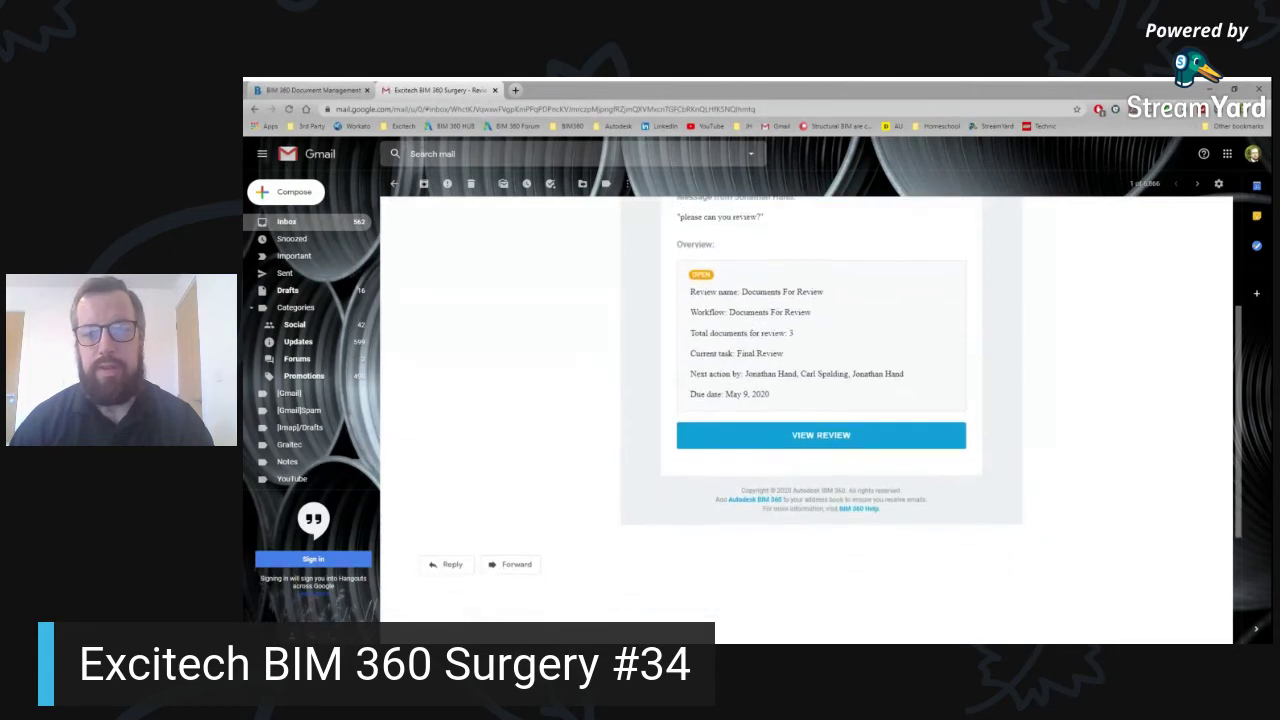
{"action": "left_click", "coordinate": [808, 438]}
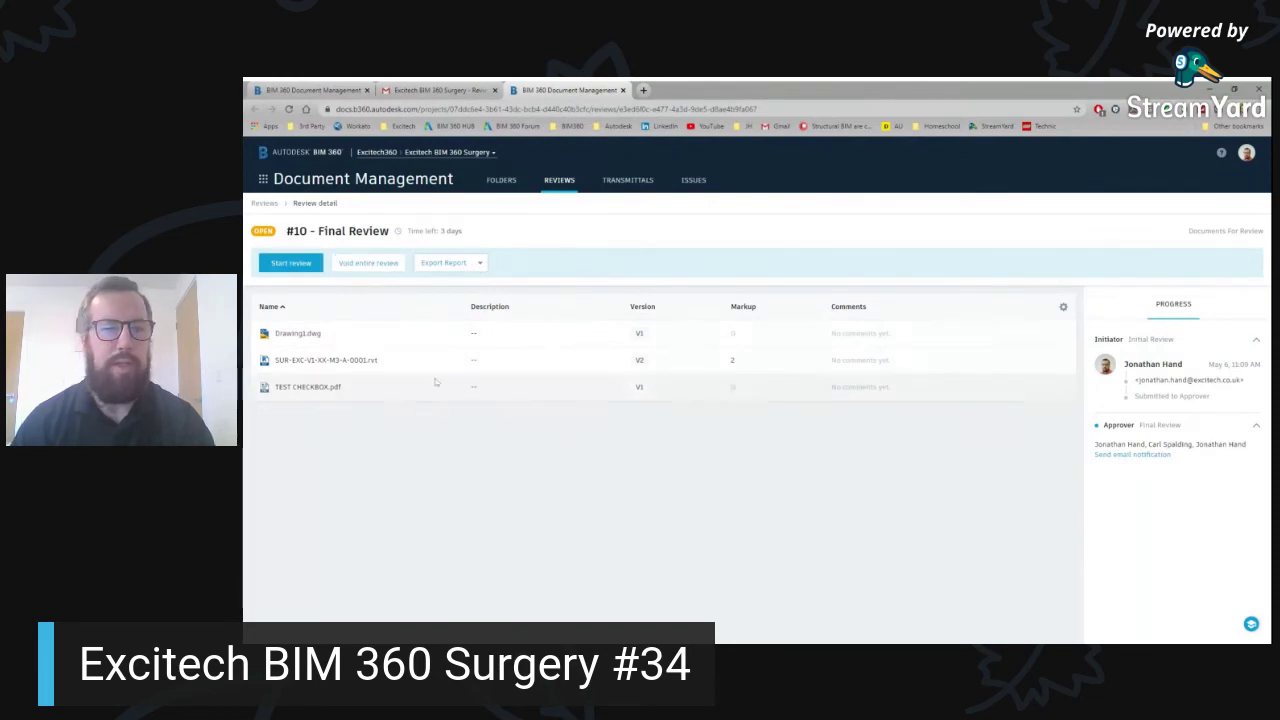
Start the Final Review task, open Drawing1.dwg in the viewer and return to the review detail.
{"action": "left_click", "coordinate": [290, 264]}
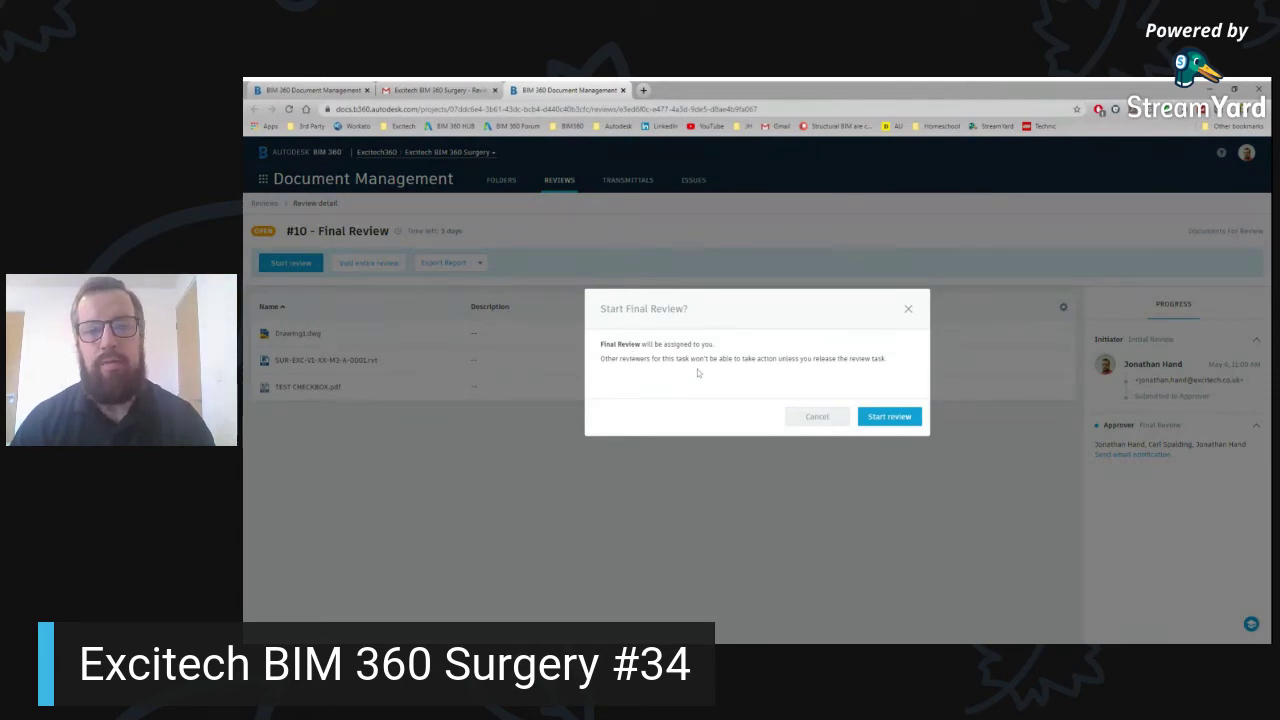
{"action": "left_click", "coordinate": [886, 418]}
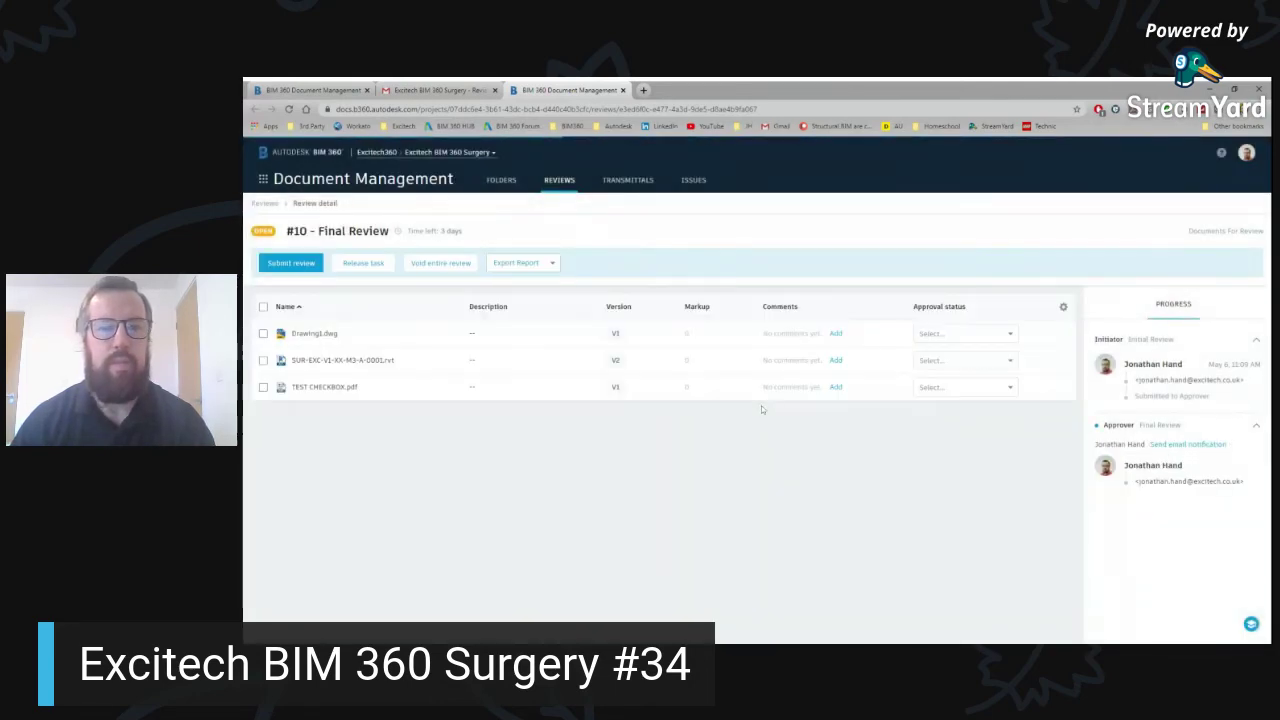
{"action": "left_click", "coordinate": [316, 339]}
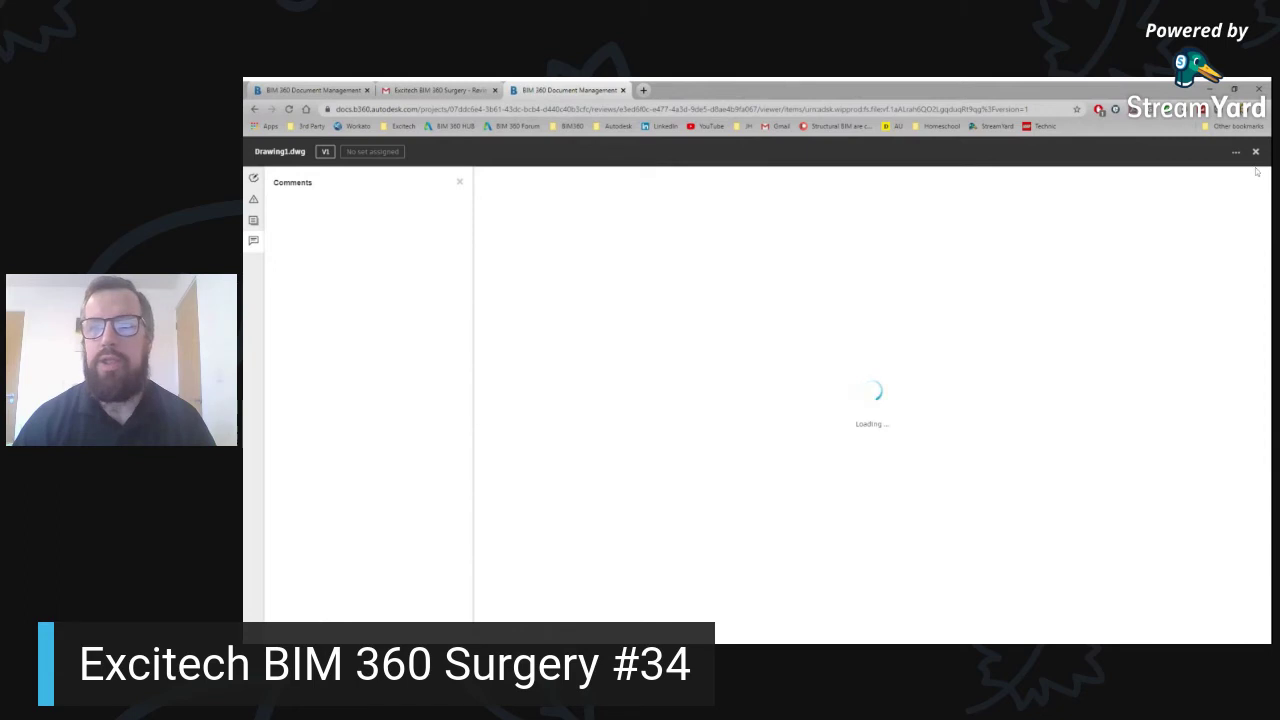
{"action": "key", "text": "alt+Left"}
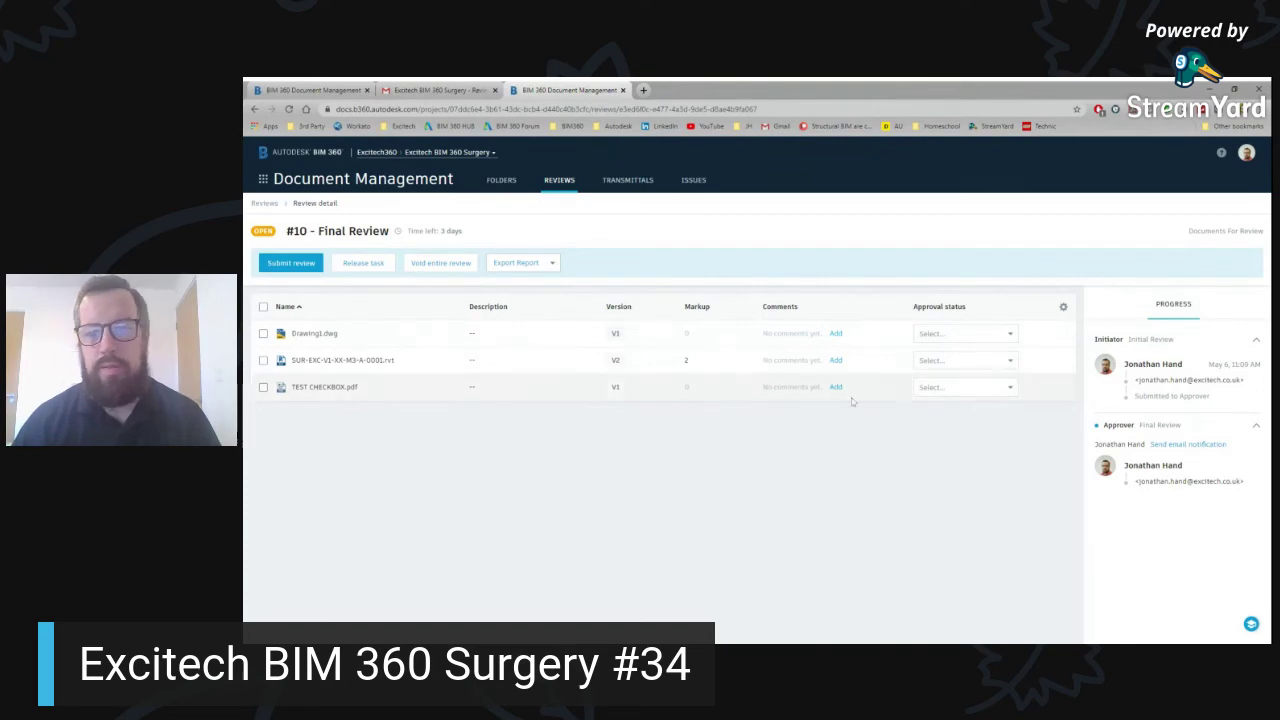
Set Drawing1.dwg and SUR-EXC-V1-XX-M3-A-0001.rvt to Approved, and TEST CHECKBOX.pdf to approved with comments.
{"action": "left_click", "coordinate": [1010, 334]}
{"action": "left_click", "coordinate": [955, 353]}
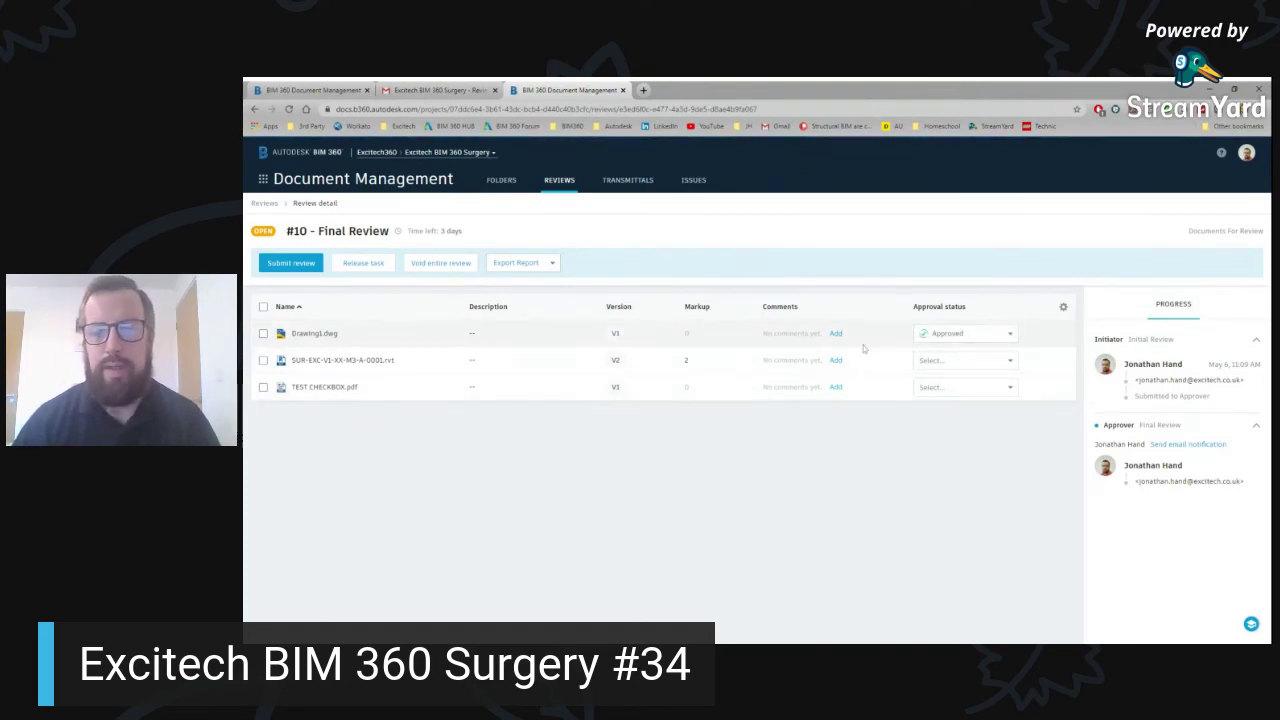
{"action": "left_click", "coordinate": [990, 362]}
{"action": "left_click", "coordinate": [952, 380]}
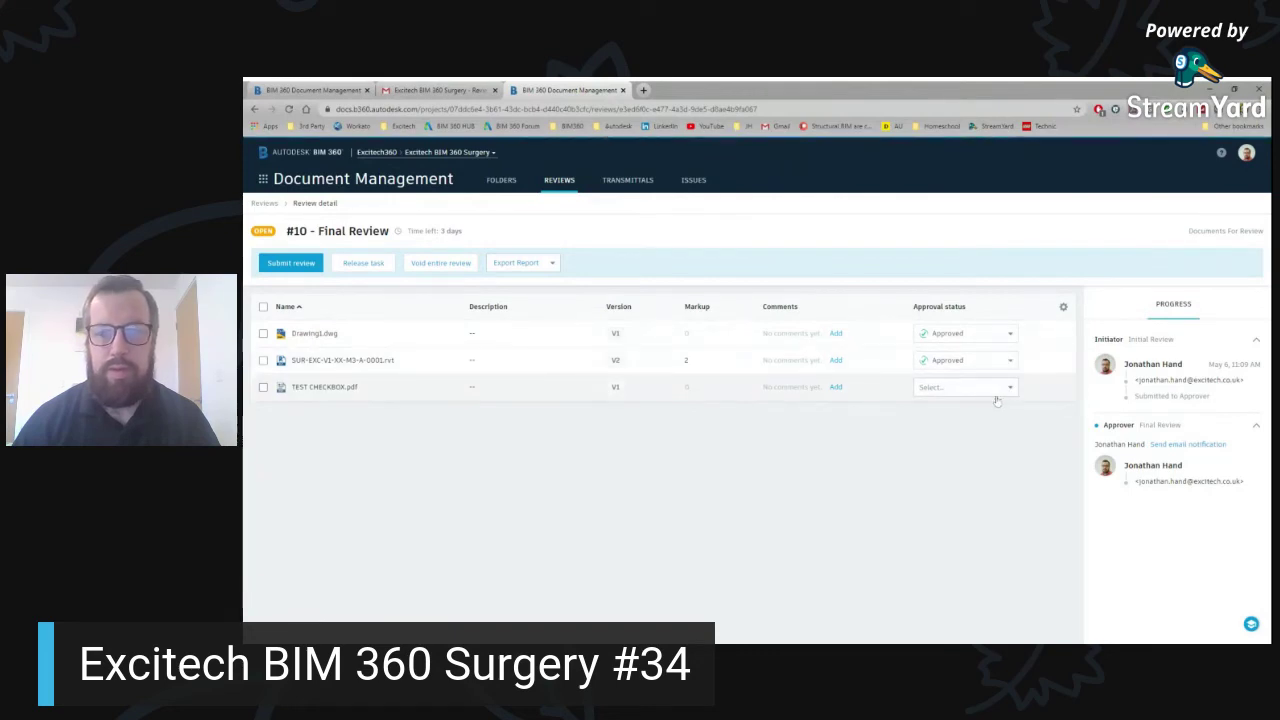
{"action": "left_click", "coordinate": [990, 388]}
{"action": "left_click", "coordinate": [968, 445]}
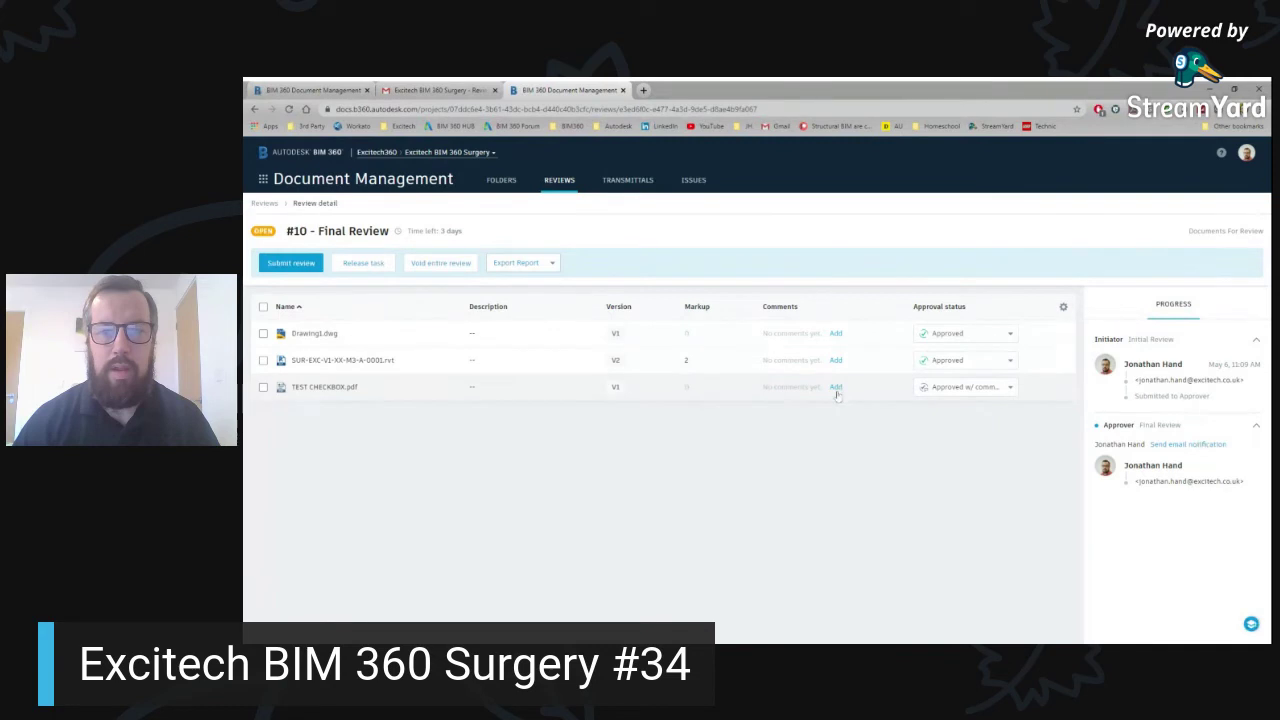
Add the comment "all ok, just update titleblock" to TEST CHECKBOX.pdf in the Final Review.
{"action": "left_click", "coordinate": [836, 387]}
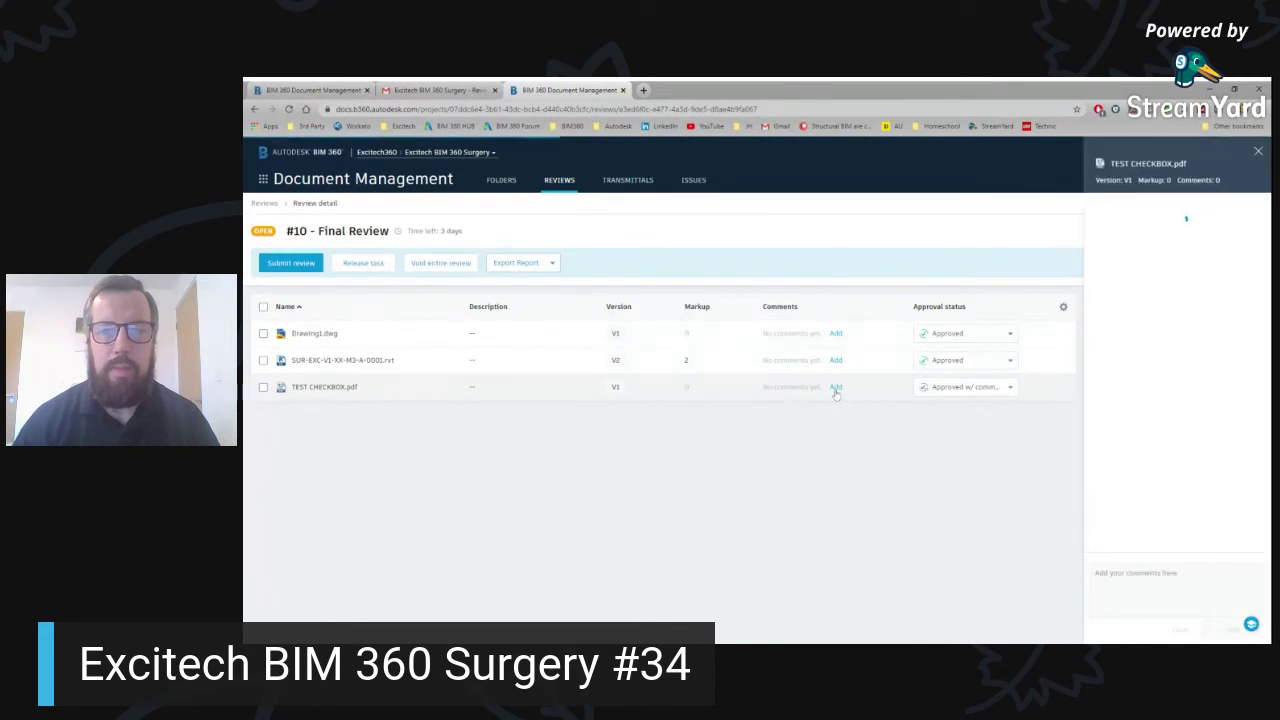
{"action": "left_click", "coordinate": [1100, 578]}
{"action": "type", "text": "I"}
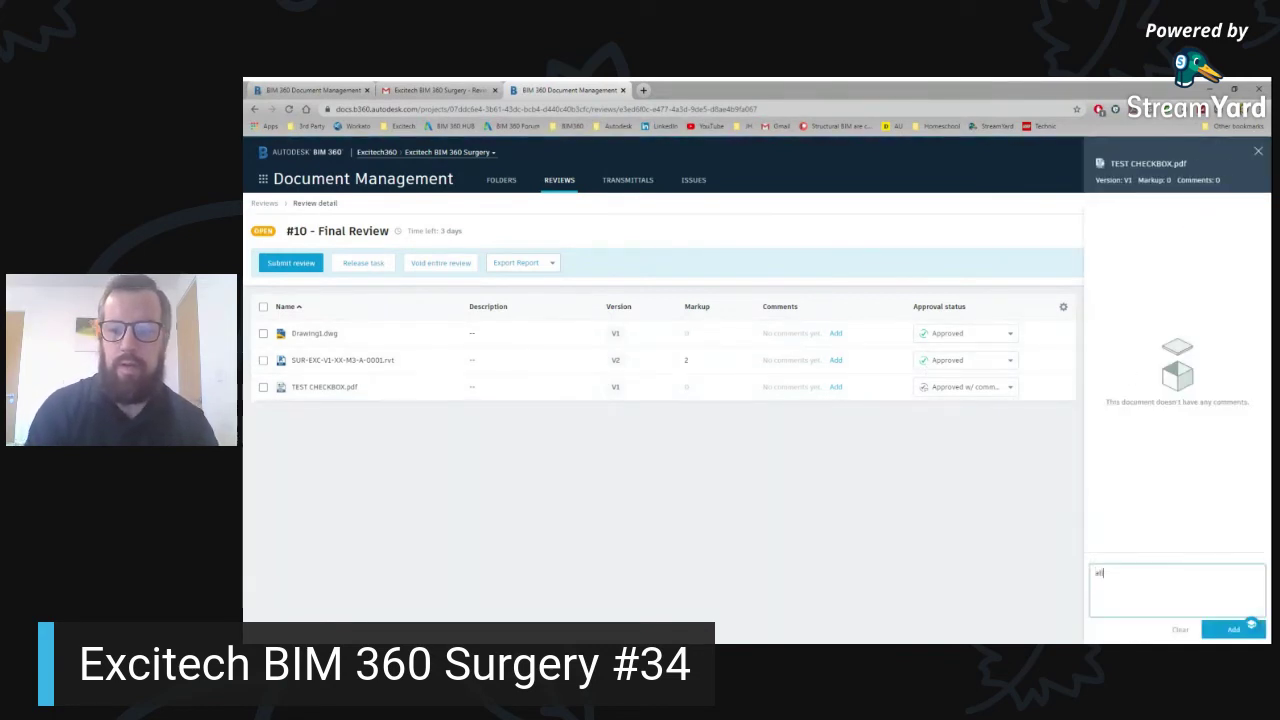
{"action": "type", "text": "ll ok, just update"}
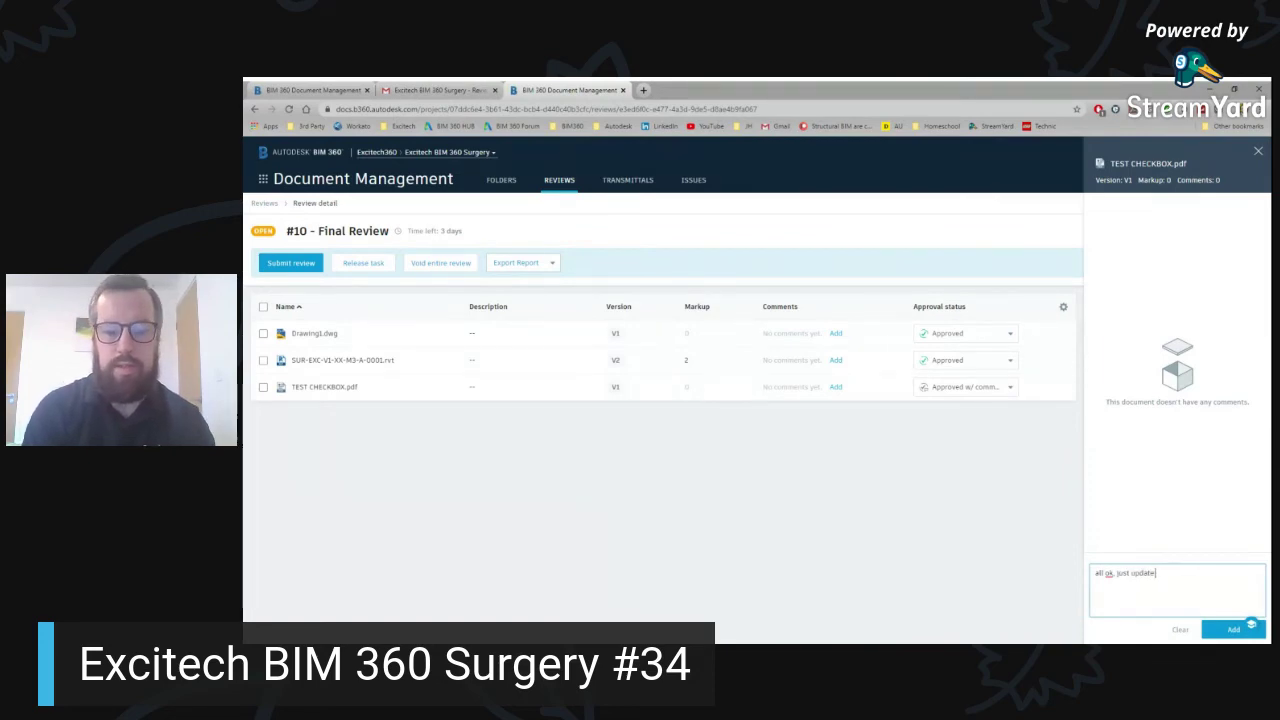
{"action": "type", "text": " titleblock"}
{"action": "left_click", "coordinate": [1234, 629]}
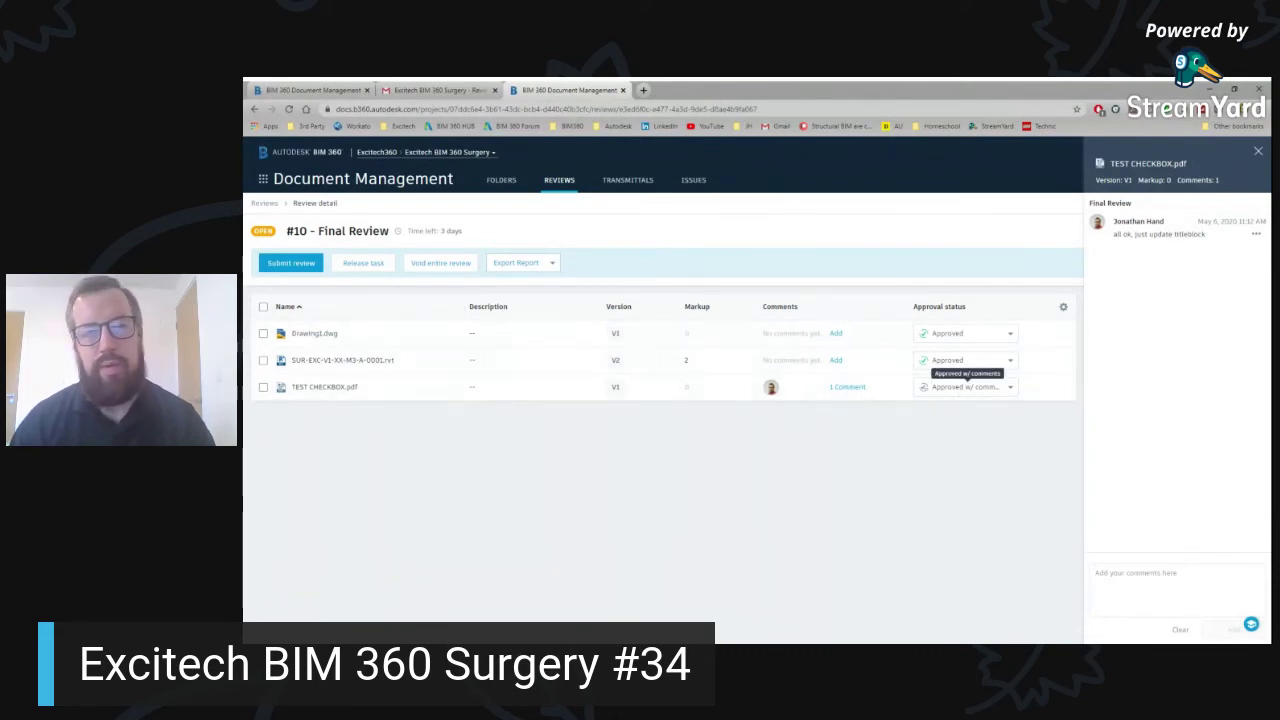
Submit the Final Review of Review #10 without notes and open the Project Files/Shared folder holding the copied documents.
{"action": "left_click", "coordinate": [300, 268]}
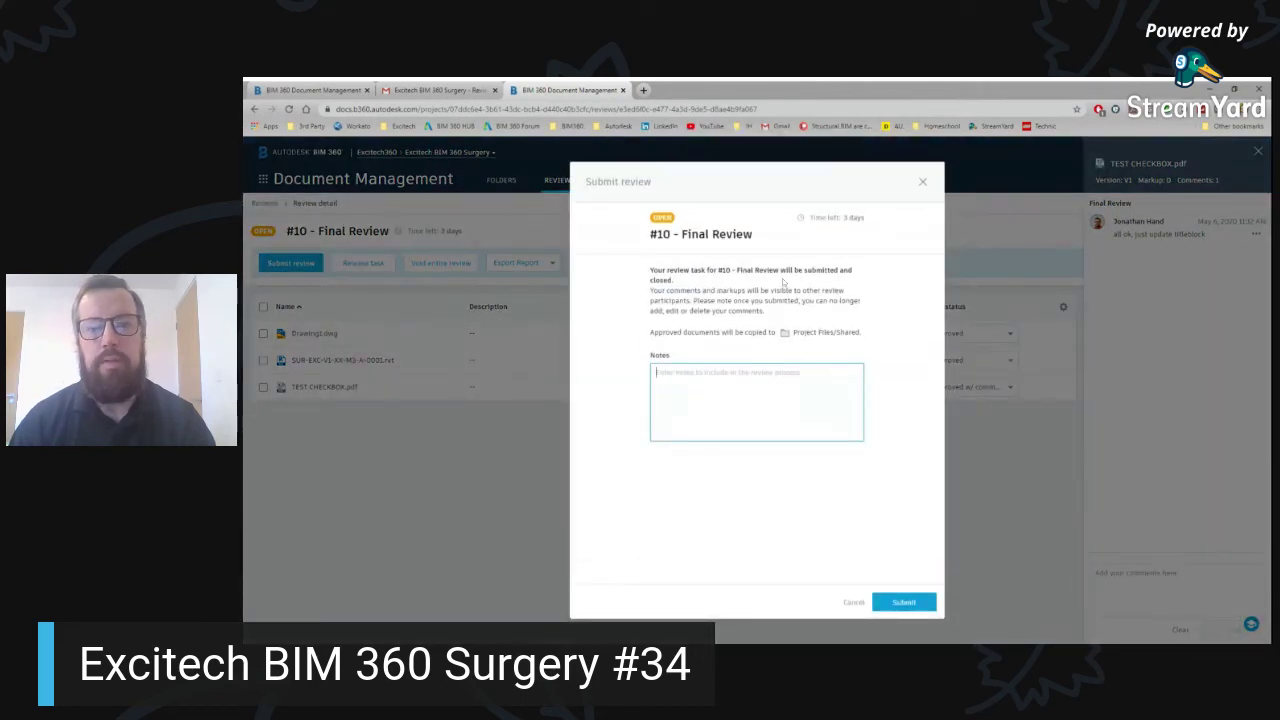
{"action": "left_click", "coordinate": [880, 600]}
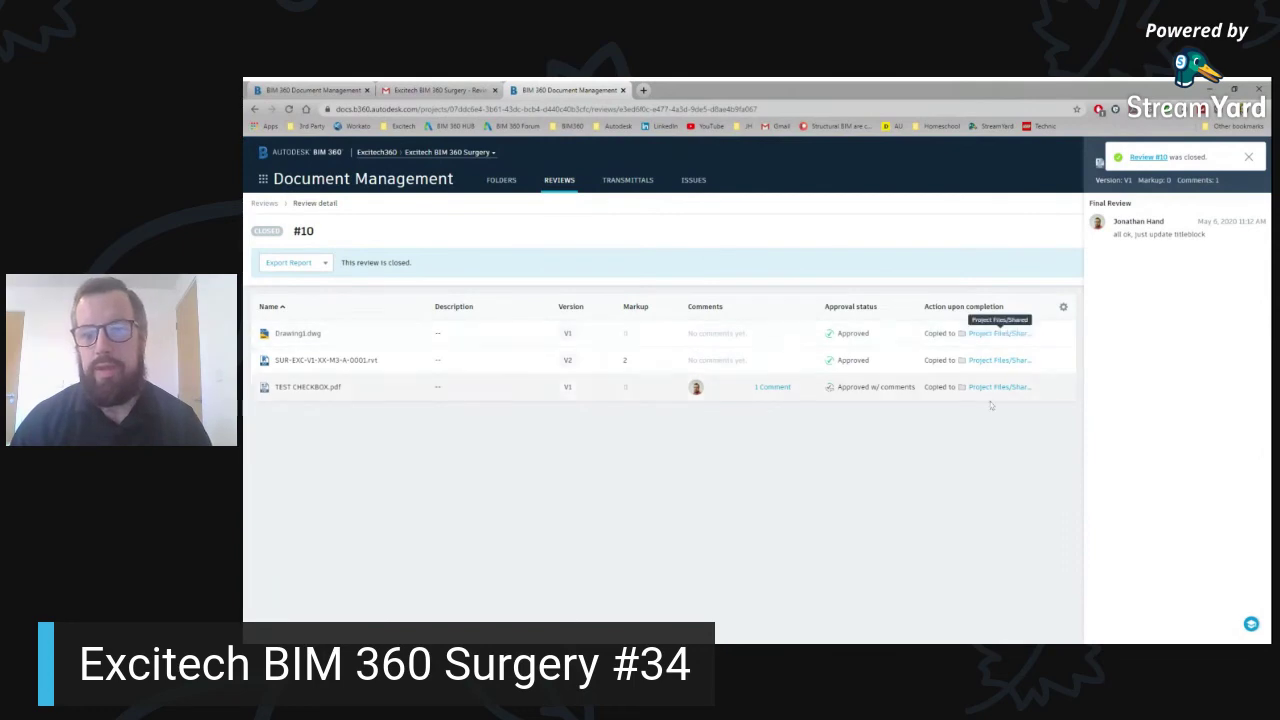
{"action": "left_click", "coordinate": [981, 337]}
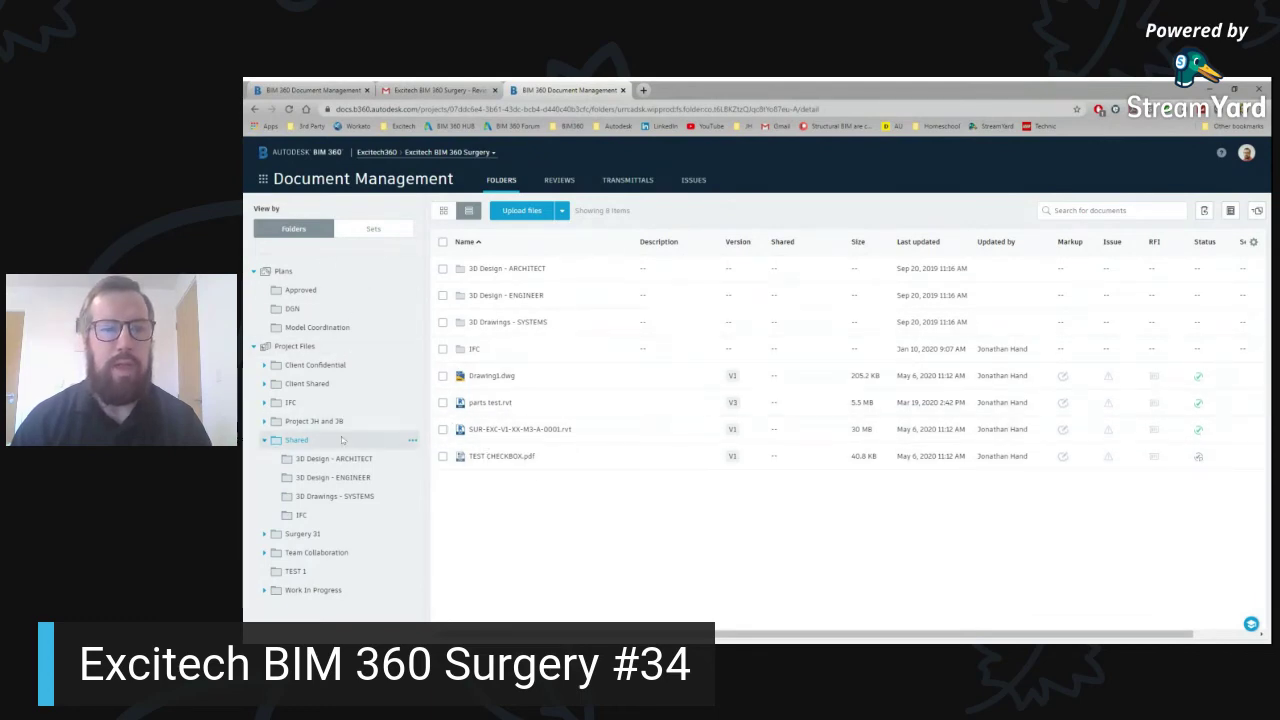
Submit parts test.rvt from the Work In Progress folder through the Document for Approval - Groups workflow and send the email notification to the listed reviewers.
{"action": "left_click", "coordinate": [315, 590]}
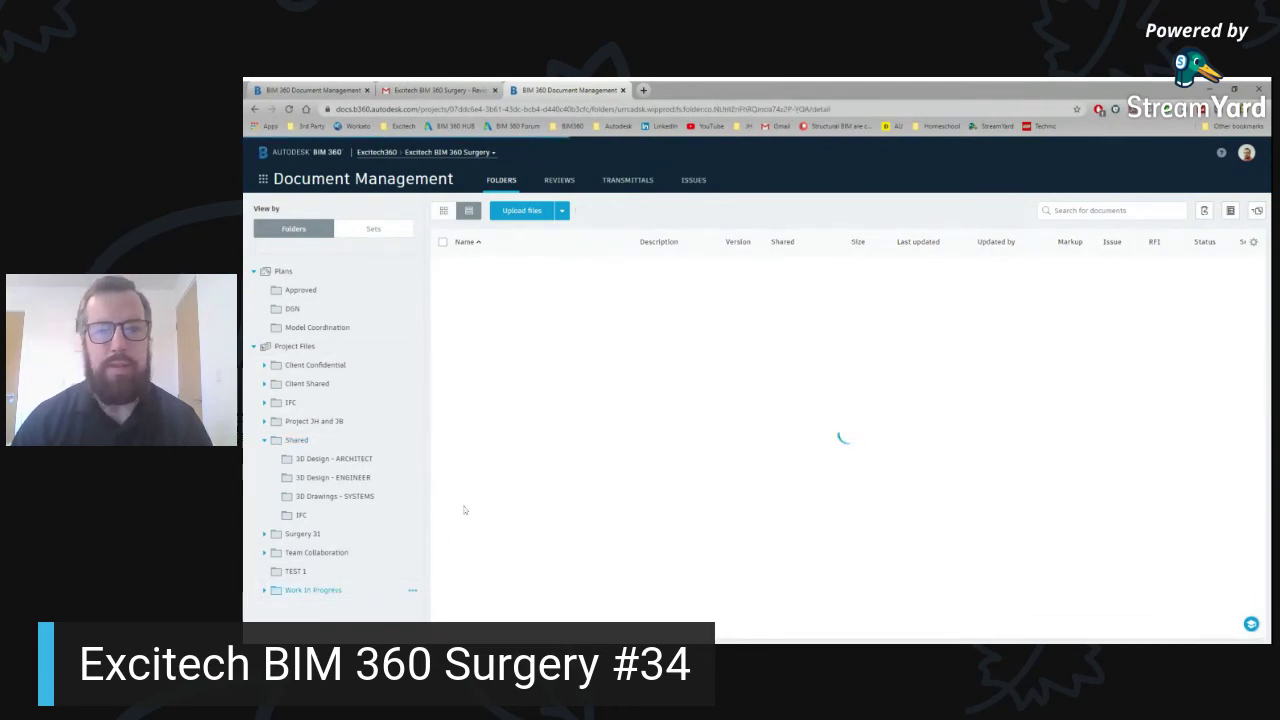
{"action": "left_click", "coordinate": [442, 402]}
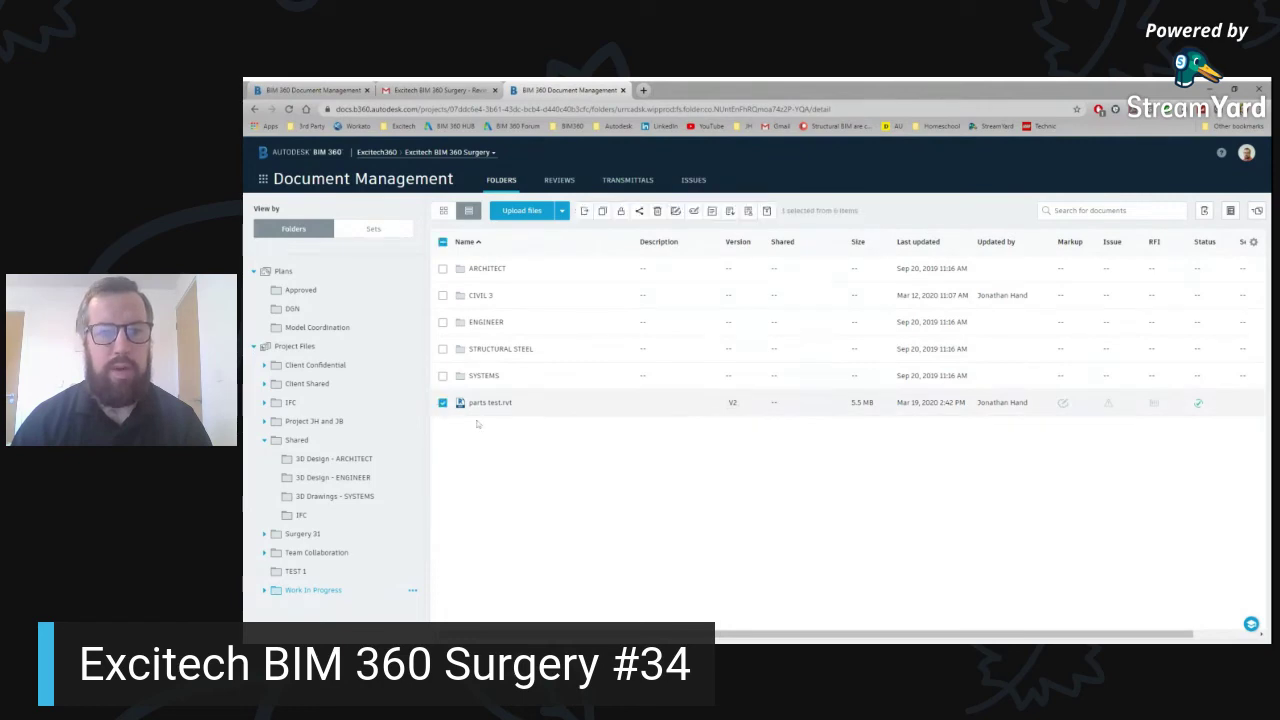
{"action": "left_click", "coordinate": [747, 211]}
{"action": "left_click", "coordinate": [884, 238]}
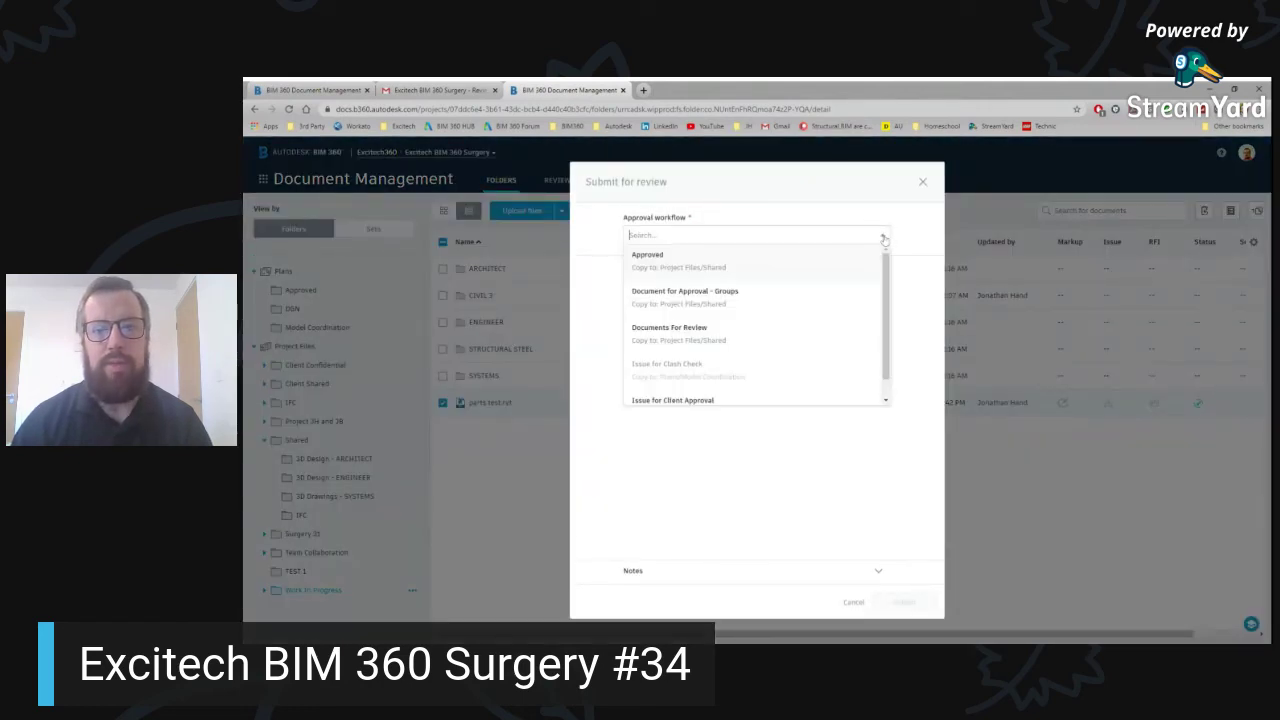
{"action": "left_click", "coordinate": [707, 296]}
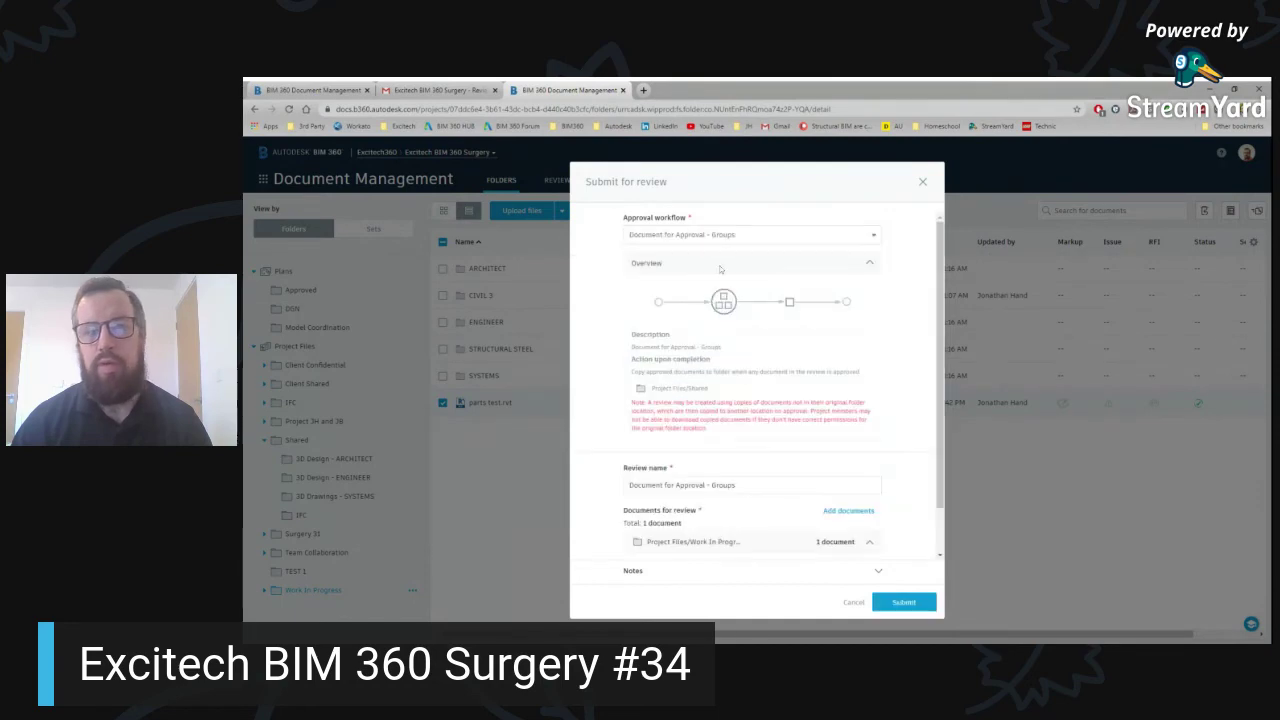
{"action": "scroll", "coordinate": [686, 452], "scroll_direction": "down", "scroll_amount": 1}
{"action": "left_click", "coordinate": [897, 608]}
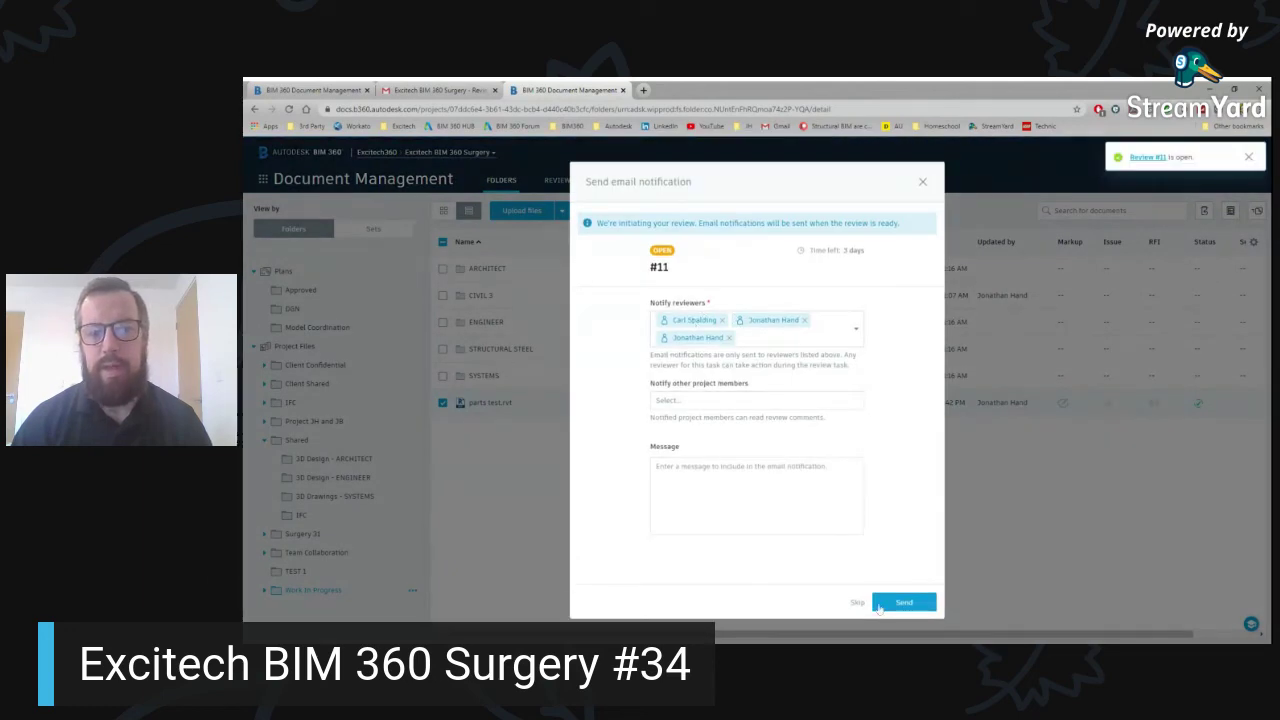
{"action": "left_click", "coordinate": [879, 607]}
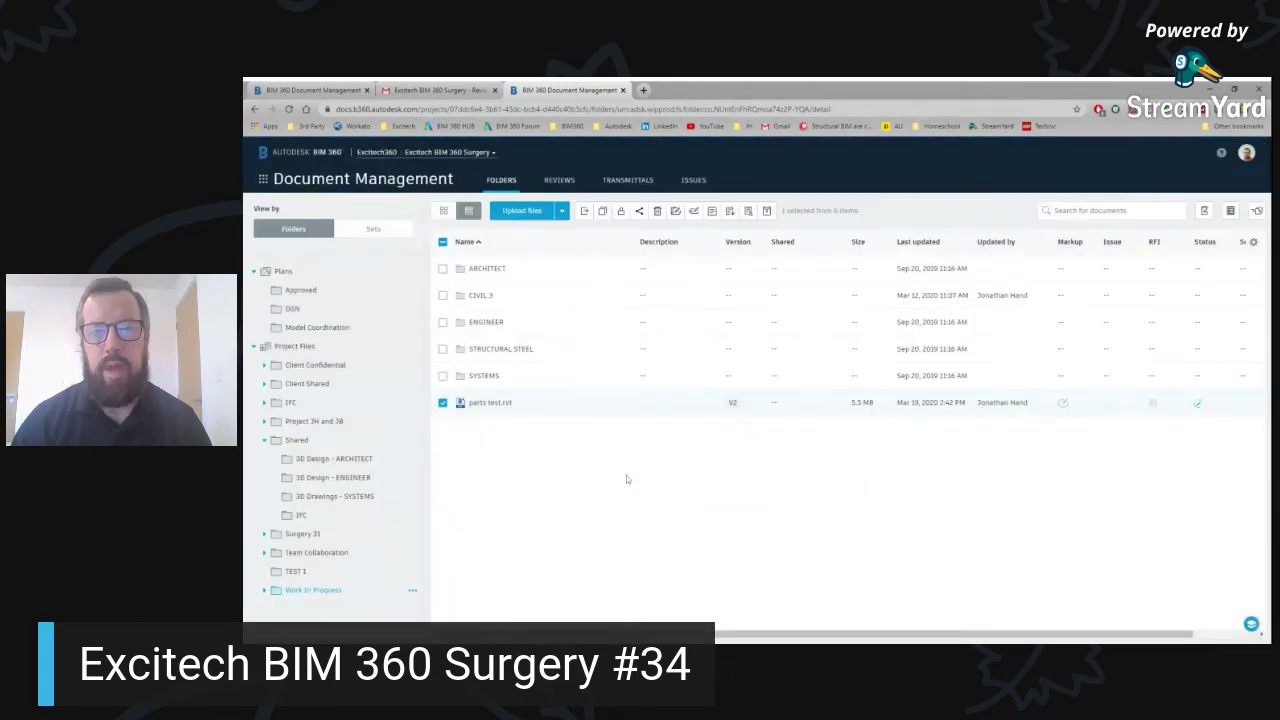
Check the project's reviews list, then switch to Gmail and open Review #11 from its notification email.
{"action": "left_click", "coordinate": [559, 181]}
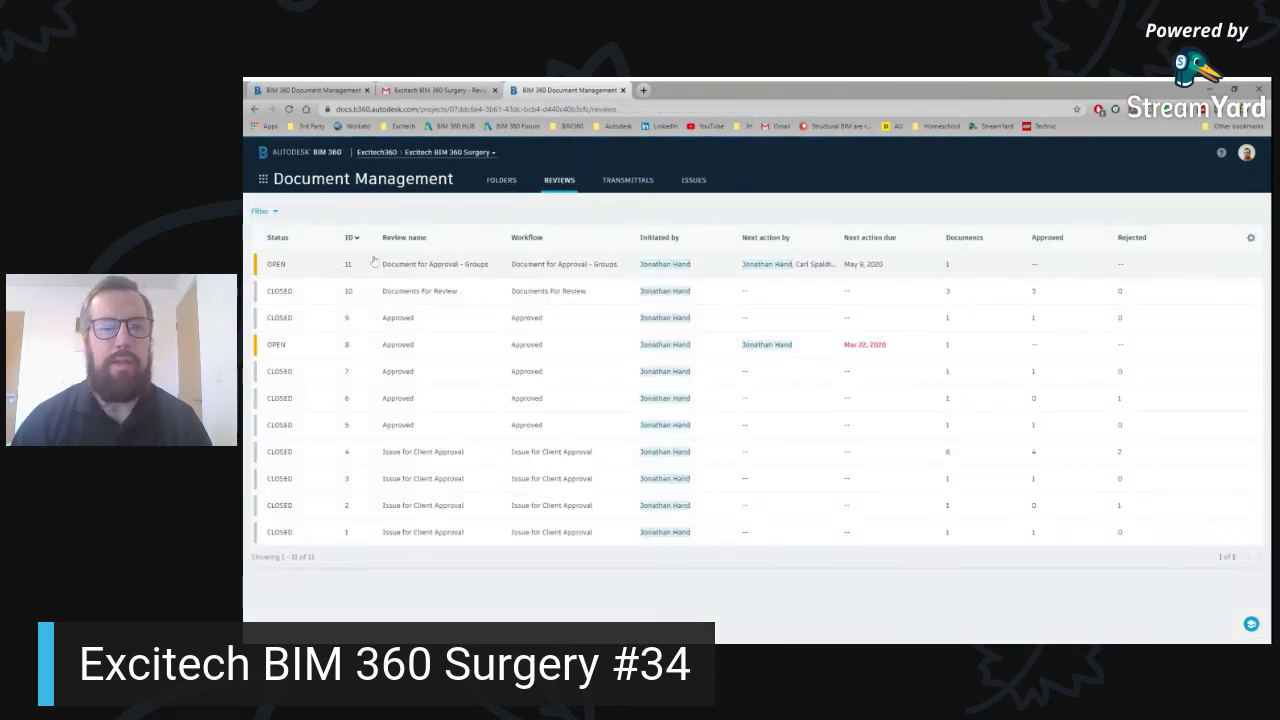
{"action": "left_click", "coordinate": [440, 90]}
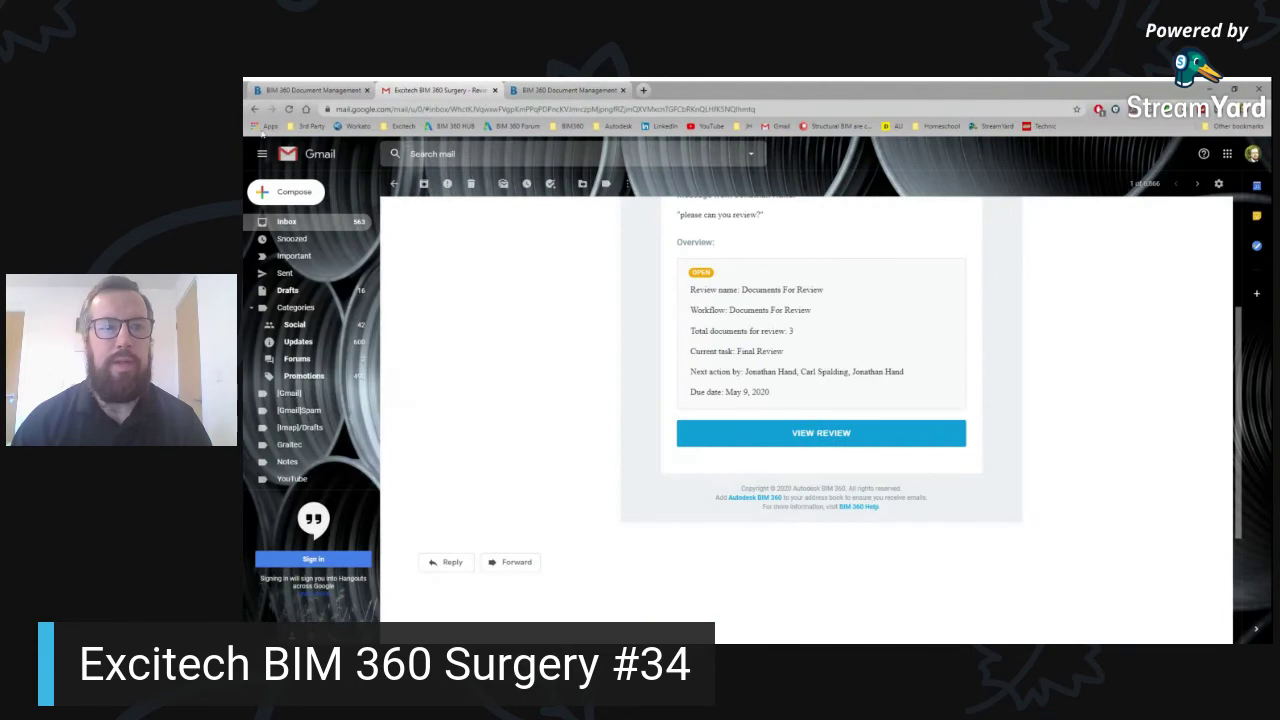
{"action": "left_click", "coordinate": [255, 109]}
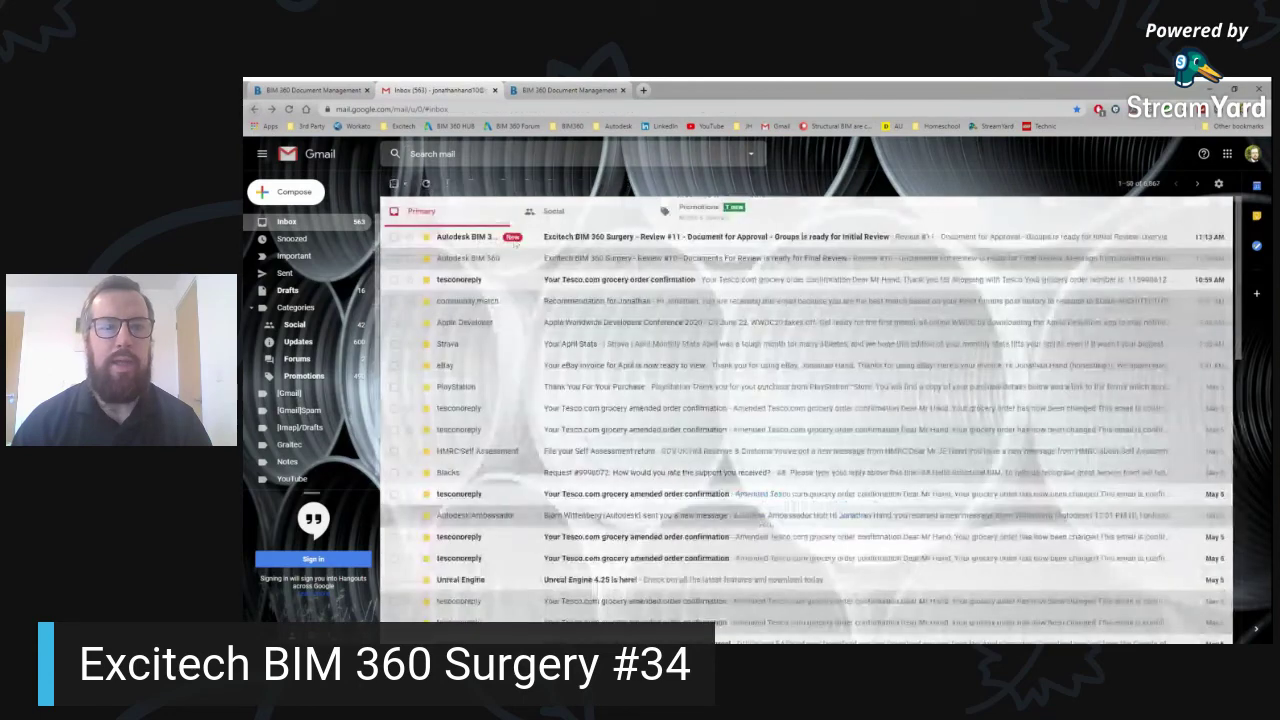
{"action": "left_click", "coordinate": [584, 242]}
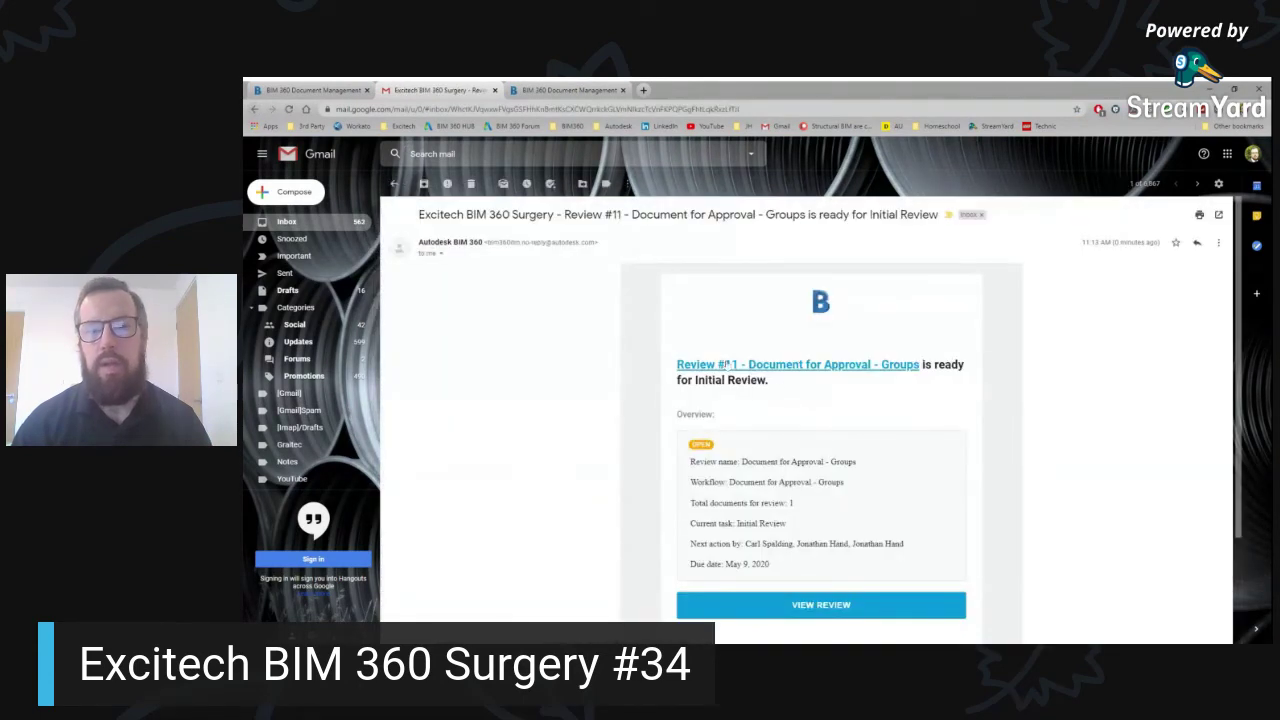
{"action": "scroll", "coordinate": [800, 470], "scroll_direction": "down", "scroll_amount": 1}
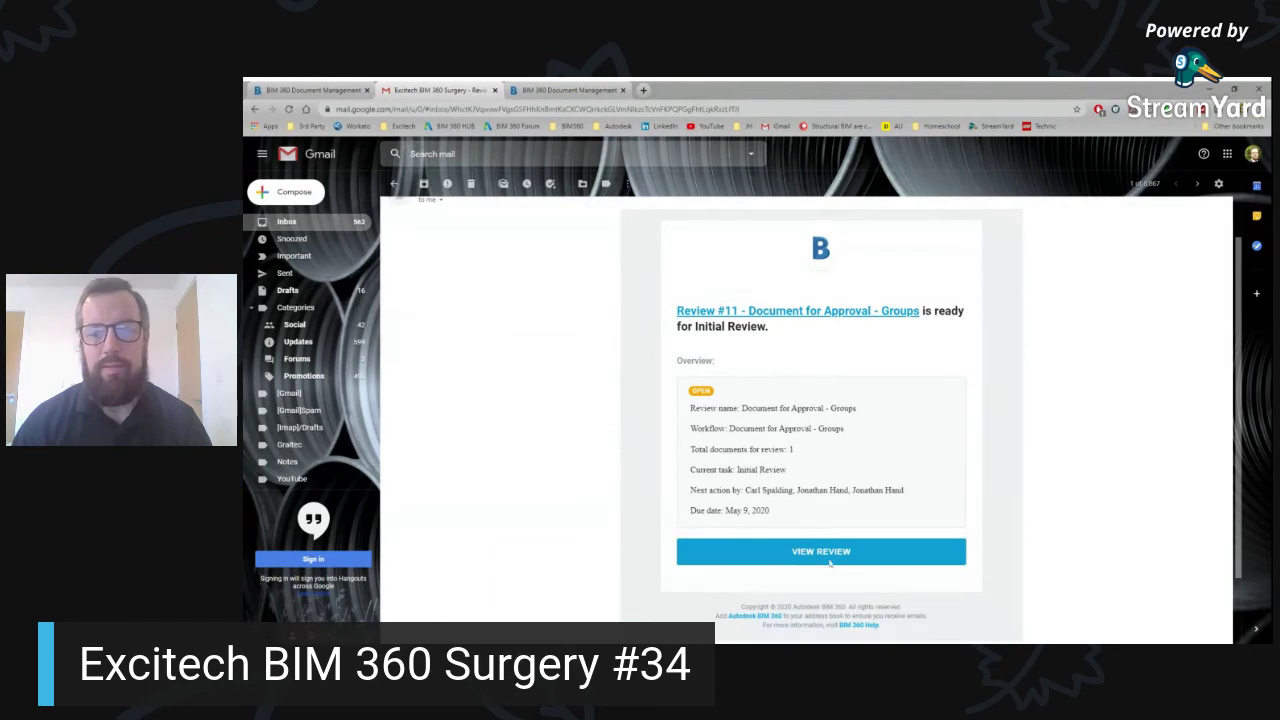
{"action": "left_click", "coordinate": [833, 556]}
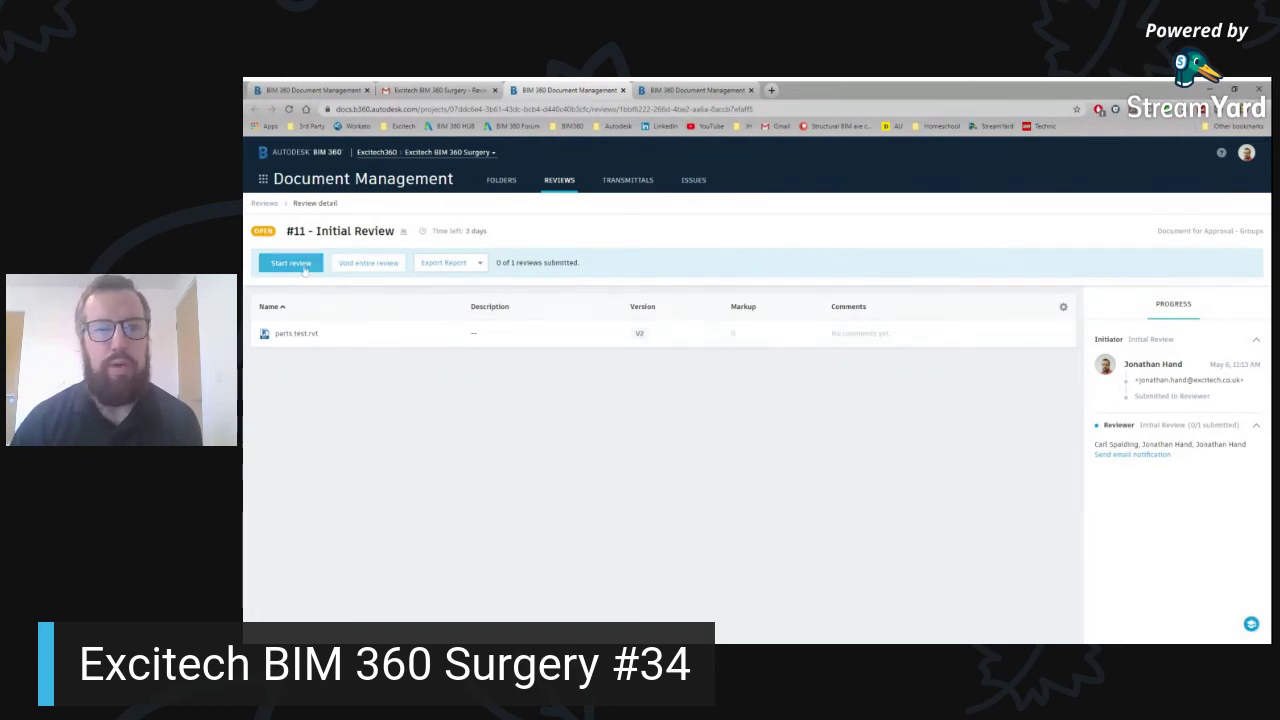
Start the Initial Review task of Review #11, submit it without notes and finish the email notification form.
{"action": "left_click", "coordinate": [292, 263]}
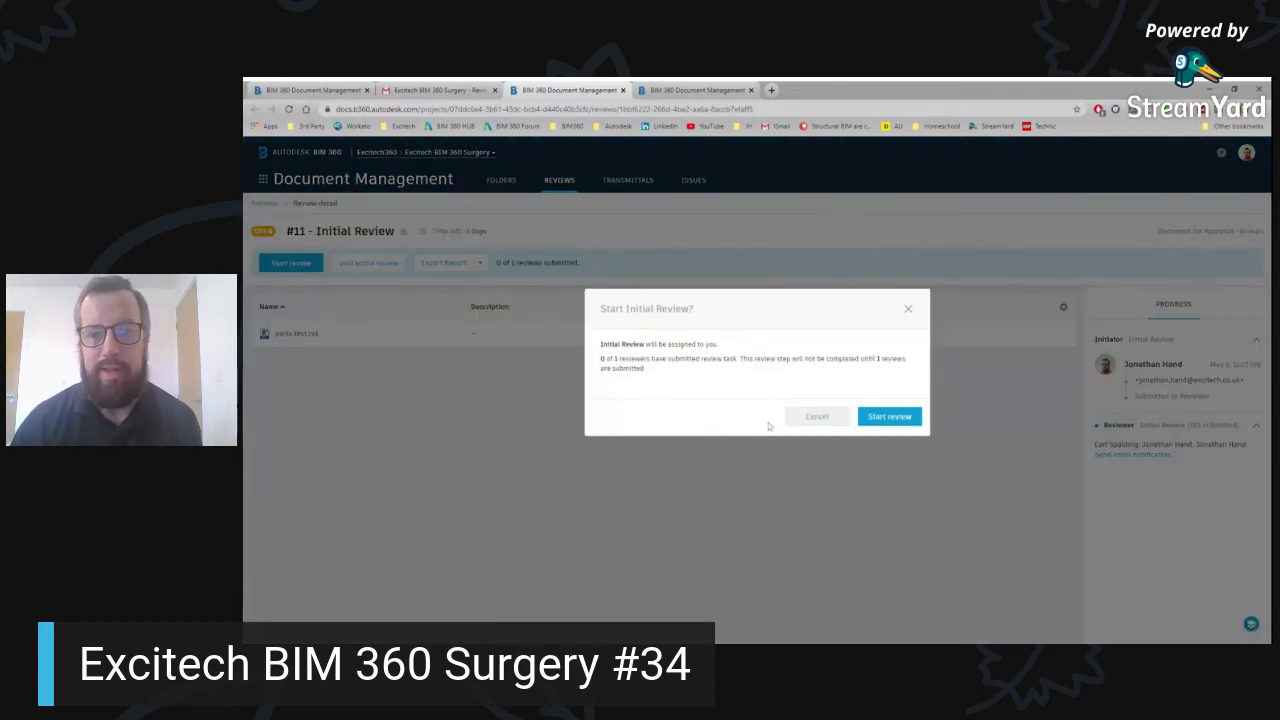
{"action": "left_click", "coordinate": [890, 417]}
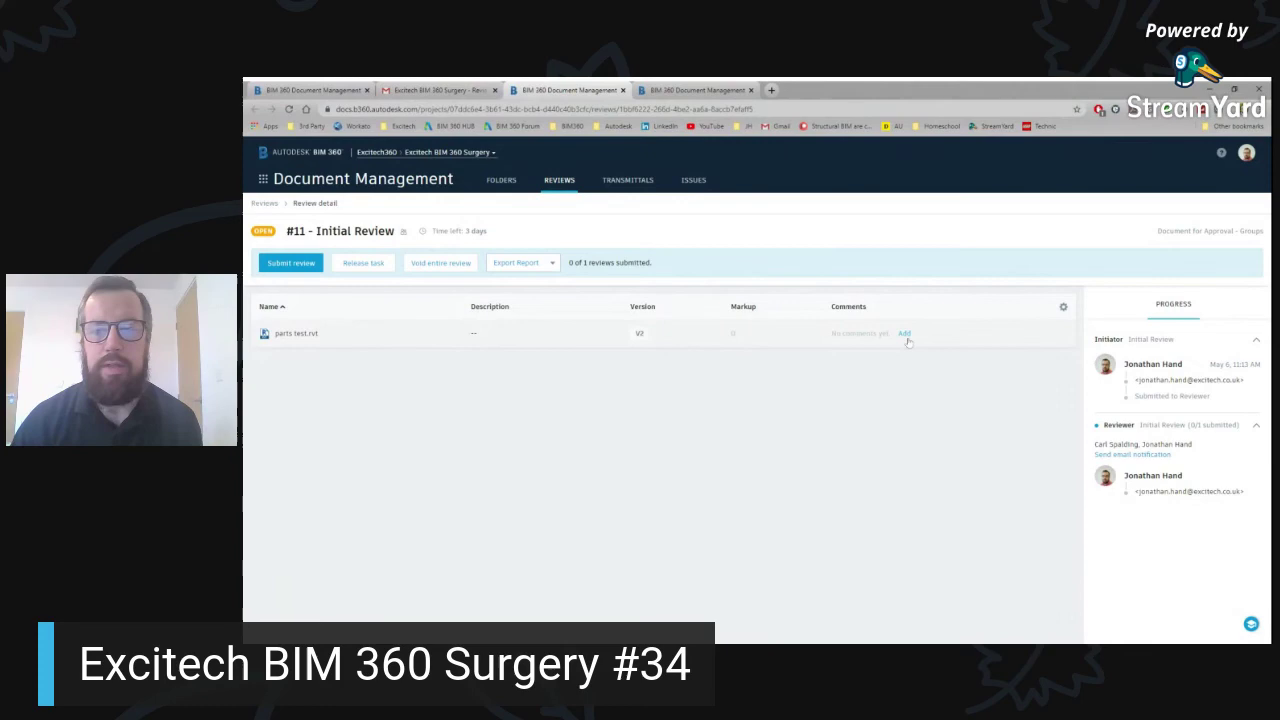
{"action": "left_click", "coordinate": [296, 265]}
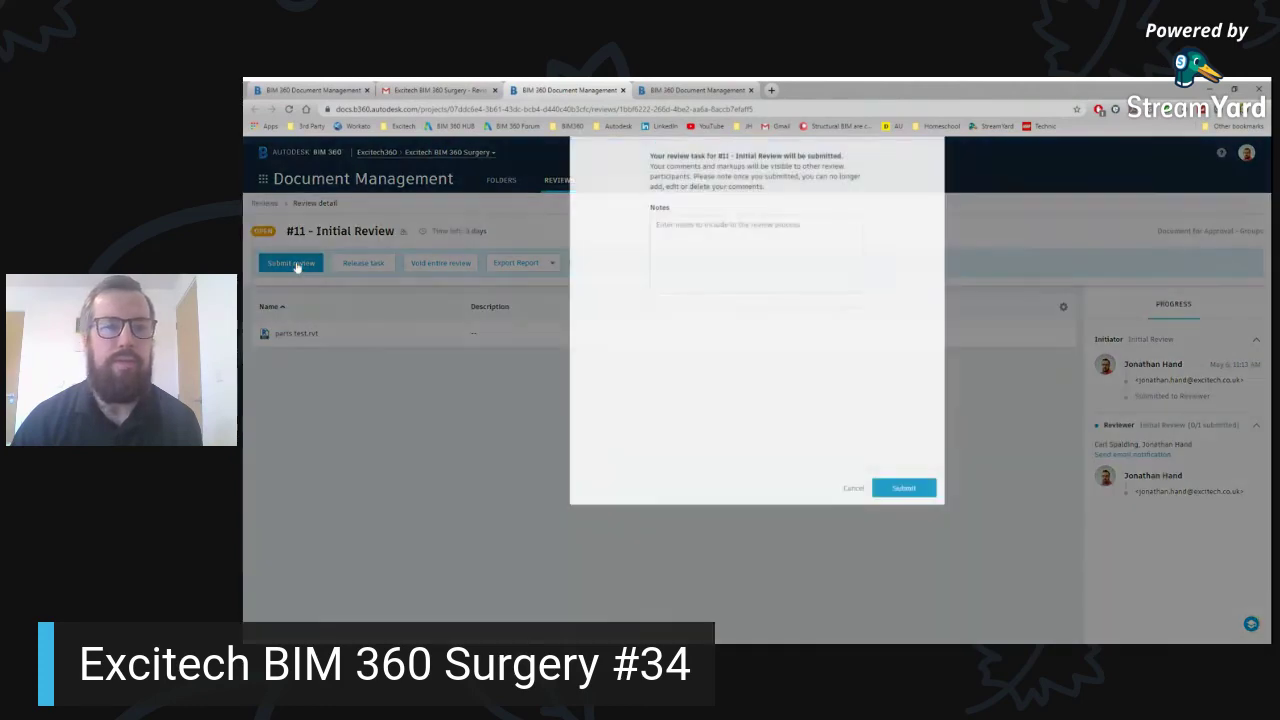
{"action": "left_click", "coordinate": [903, 601]}
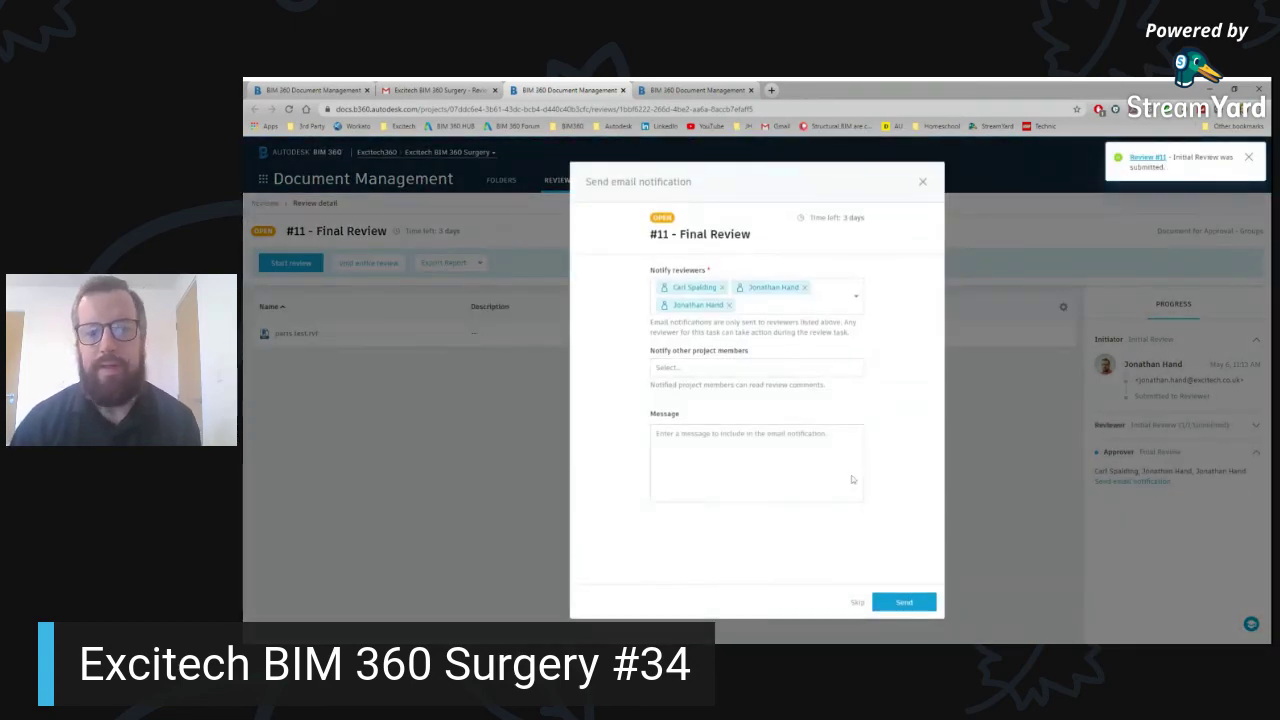
{"action": "key", "text": "Return"}
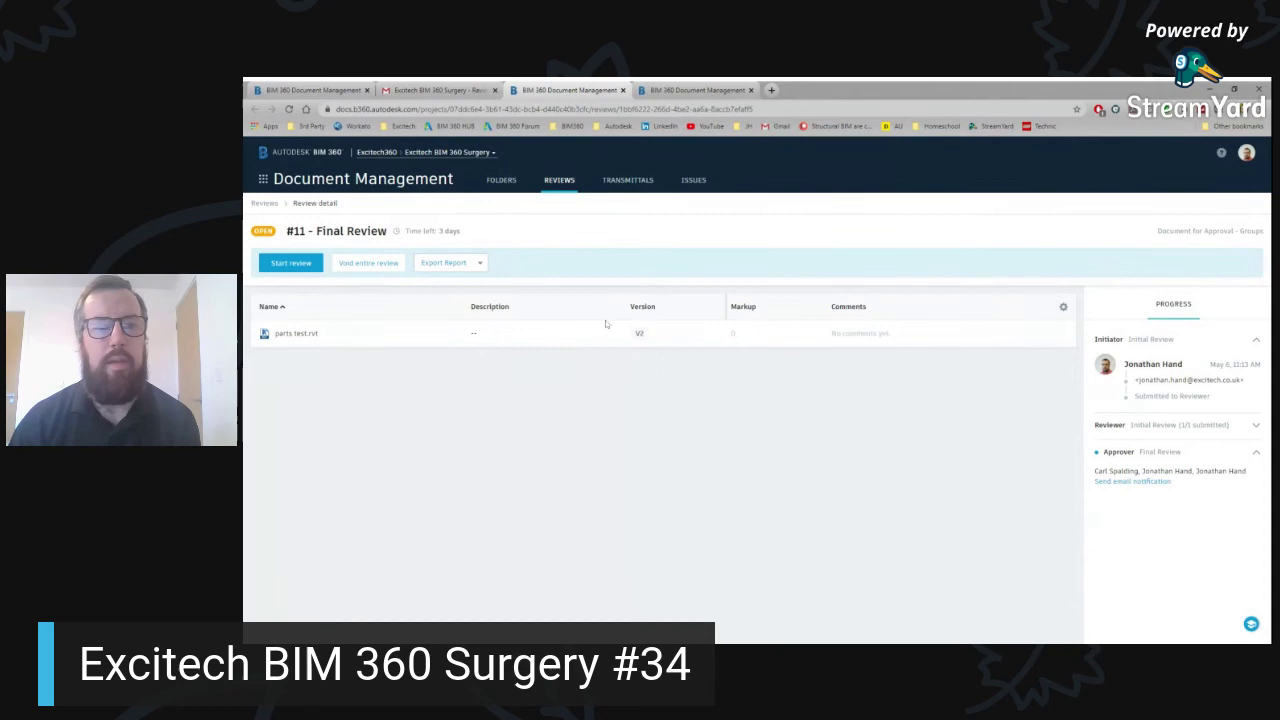
Start the Final Review of Review #11, set parts test.rvt to Rejected and submit the review.
{"action": "left_click", "coordinate": [293, 263]}
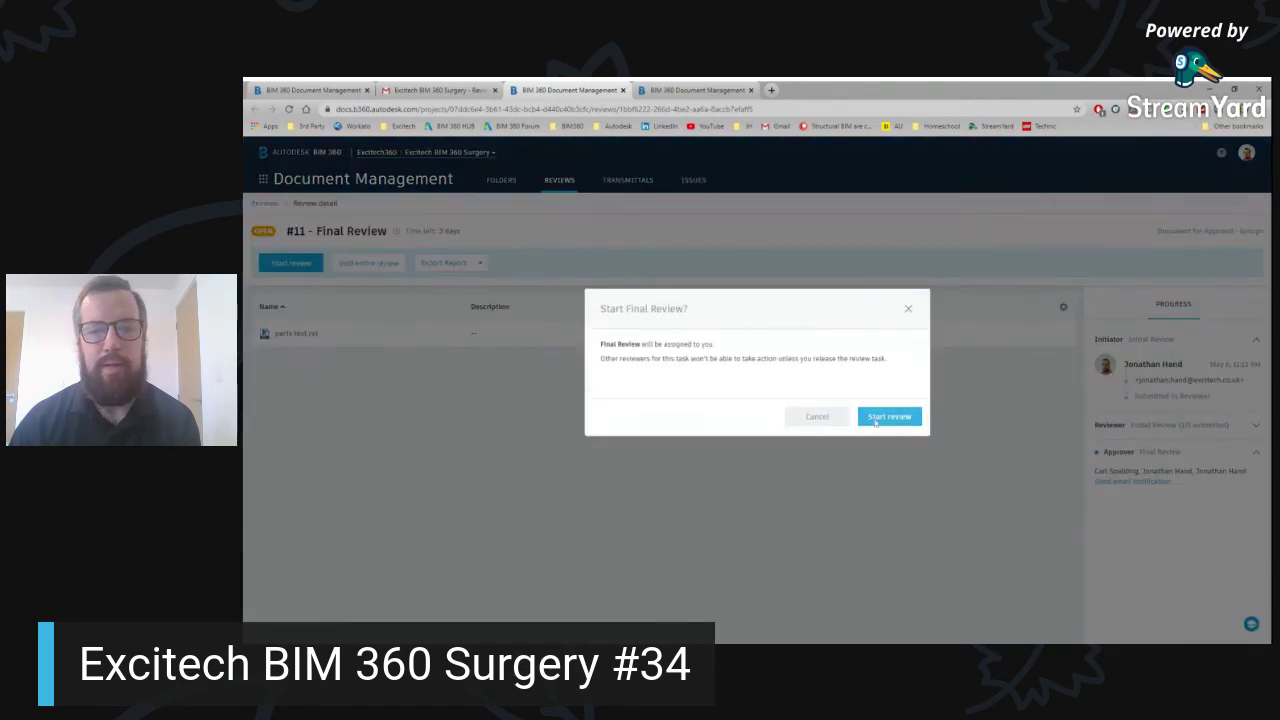
{"action": "left_click", "coordinate": [880, 416]}
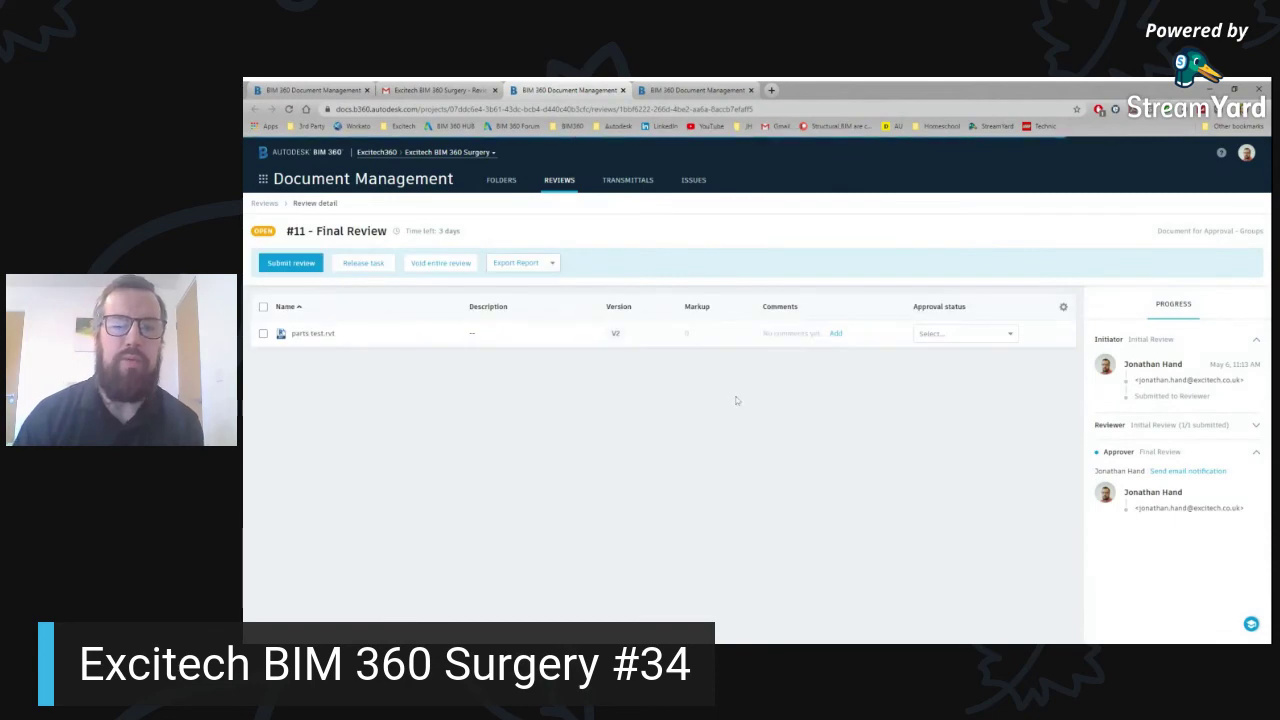
{"action": "left_click", "coordinate": [960, 333]}
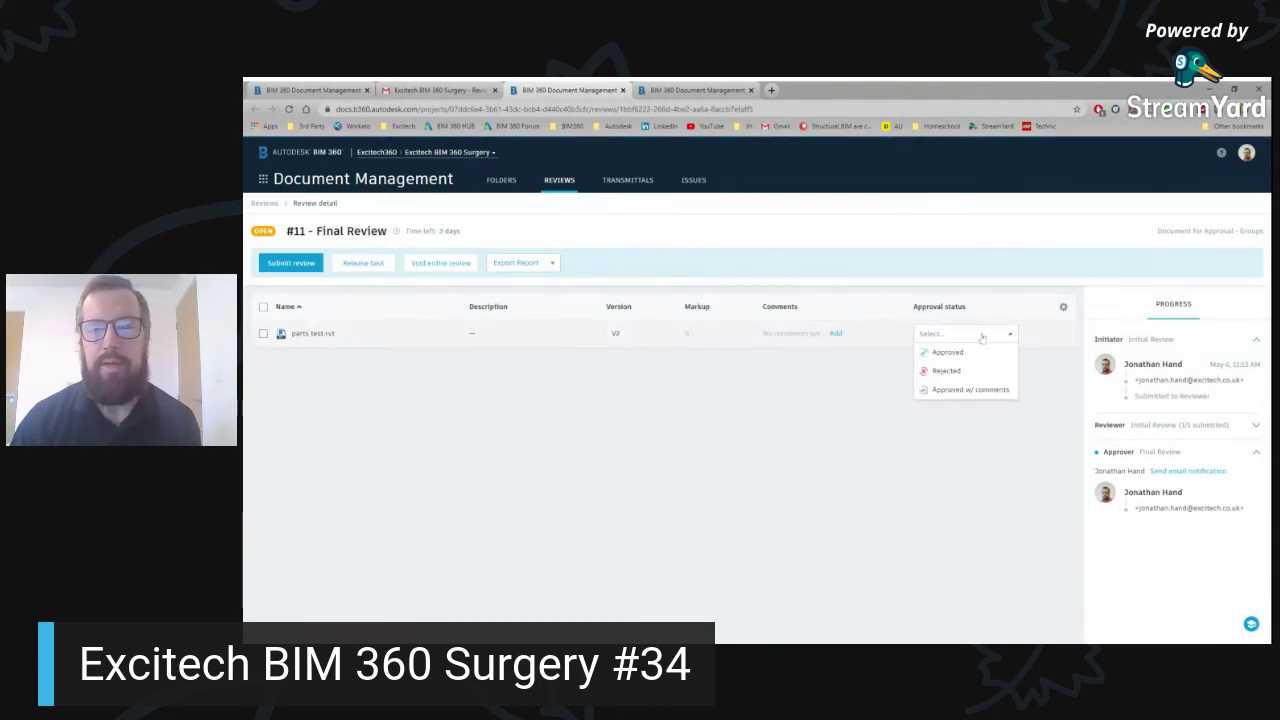
{"action": "left_click", "coordinate": [955, 378]}
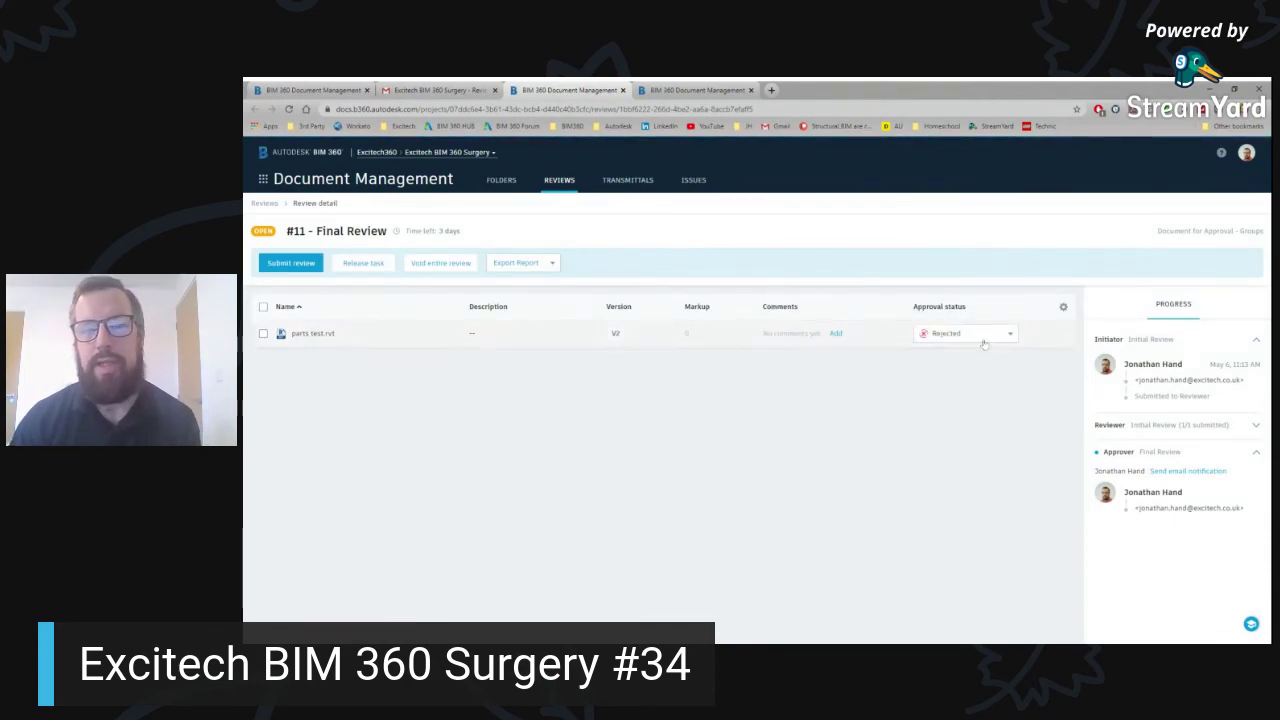
{"action": "left_click", "coordinate": [302, 266]}
{"action": "left_click", "coordinate": [896, 600]}
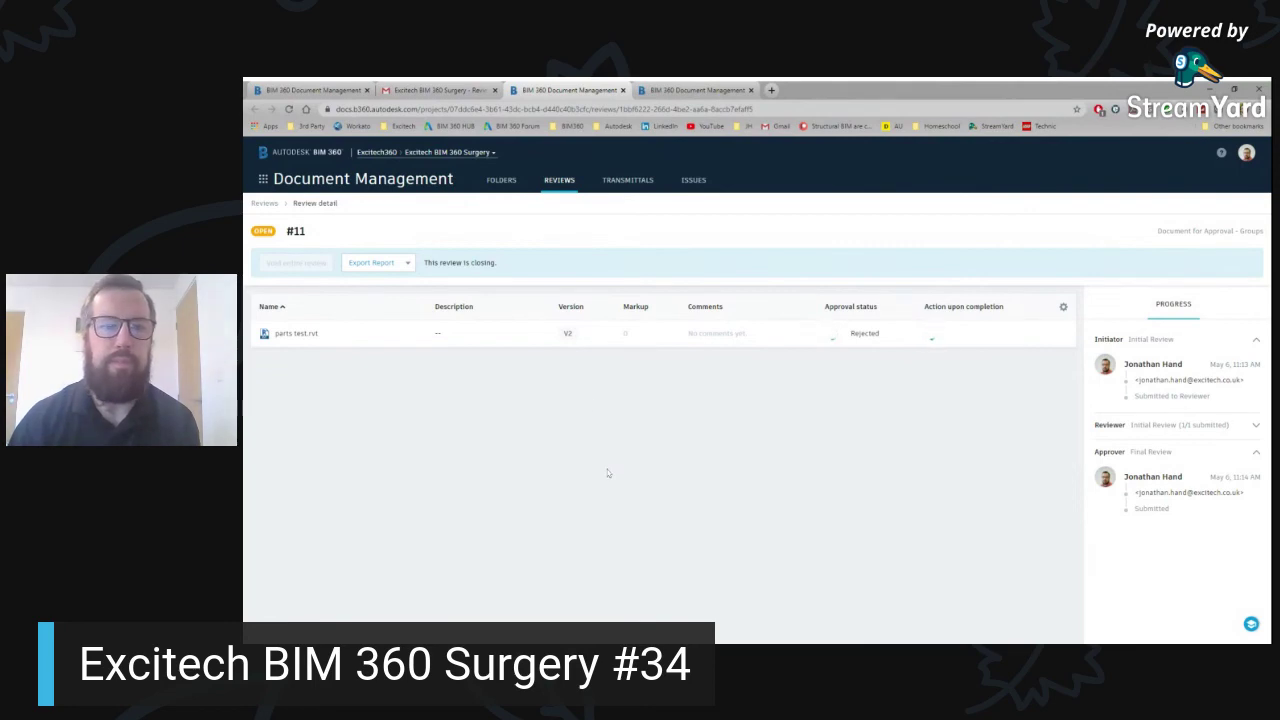
Check the documents' approval status in the Work In Progress and Shared folders, and open the project's transmittals list.
{"action": "left_click", "coordinate": [262, 180]}
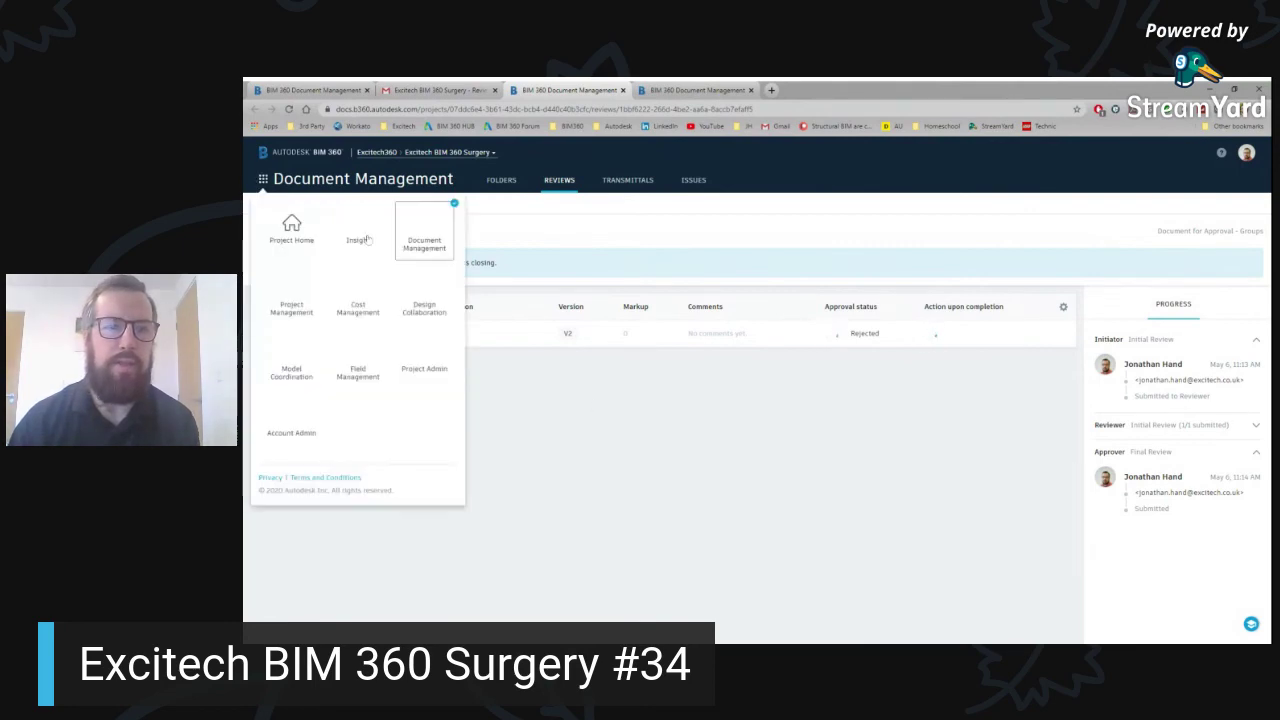
{"action": "left_click", "coordinate": [502, 183]}
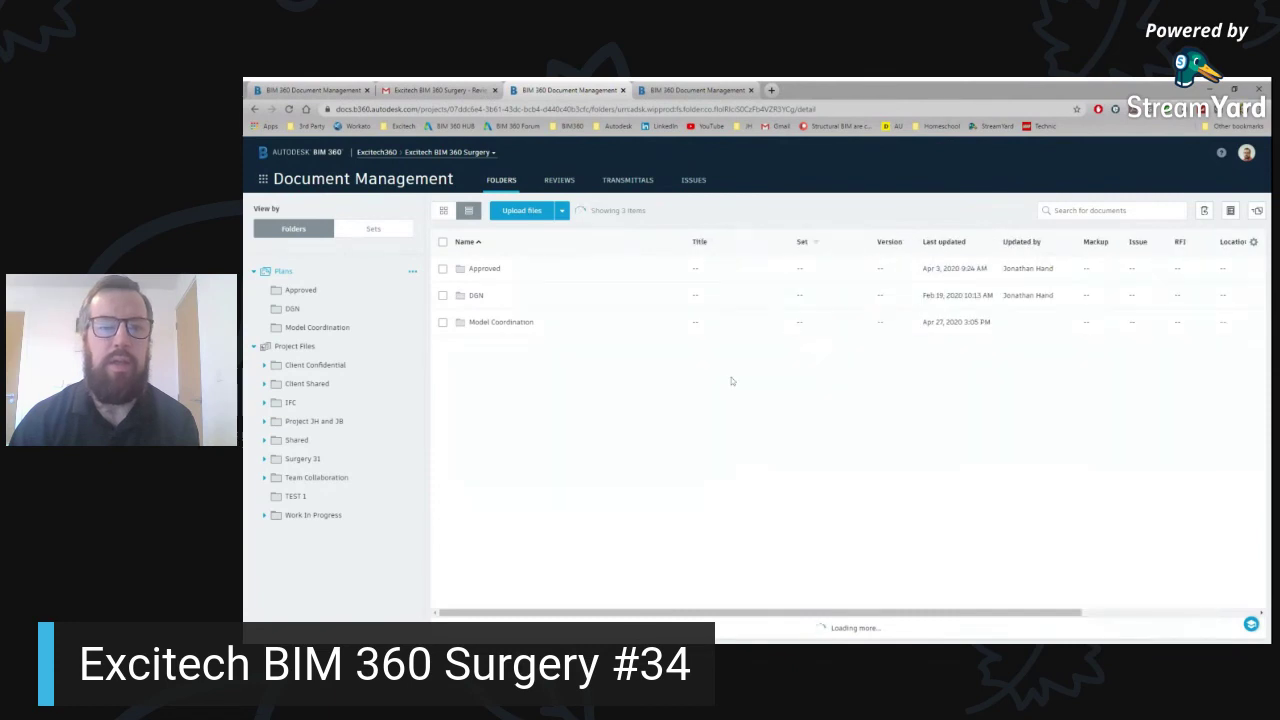
{"action": "left_click", "coordinate": [315, 515]}
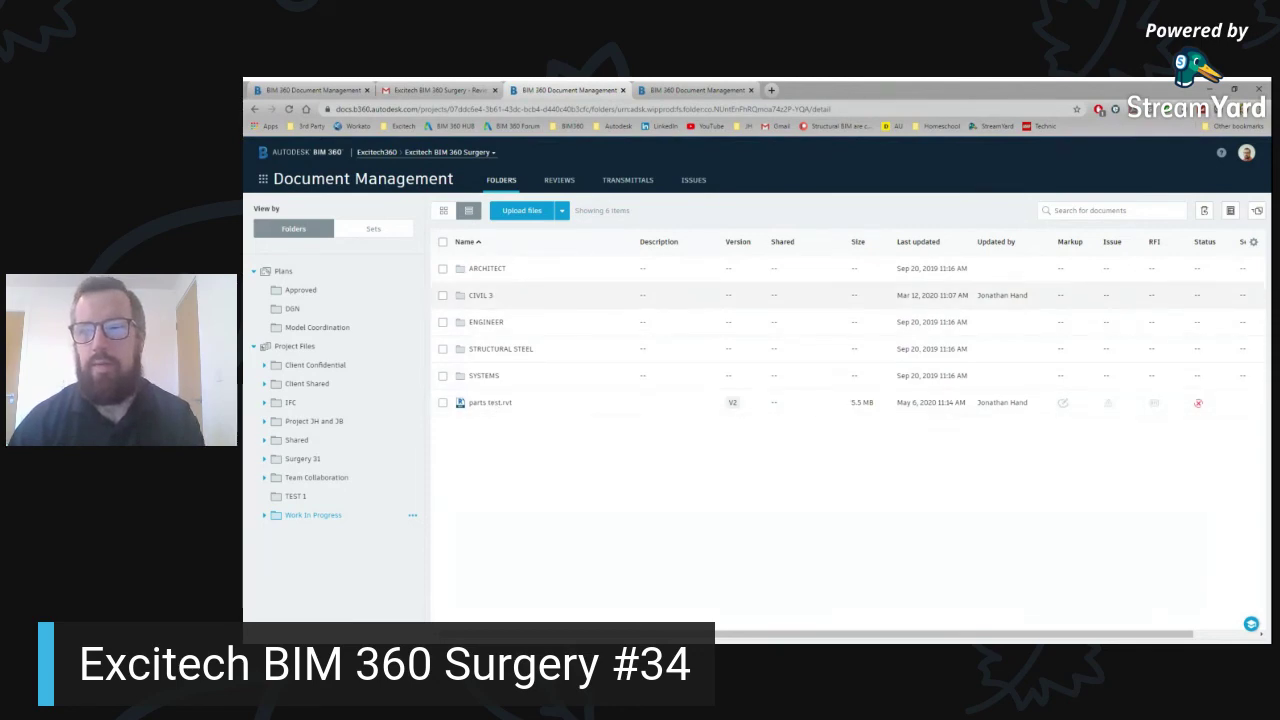
{"action": "mouse_move", "coordinate": [1201, 409]}
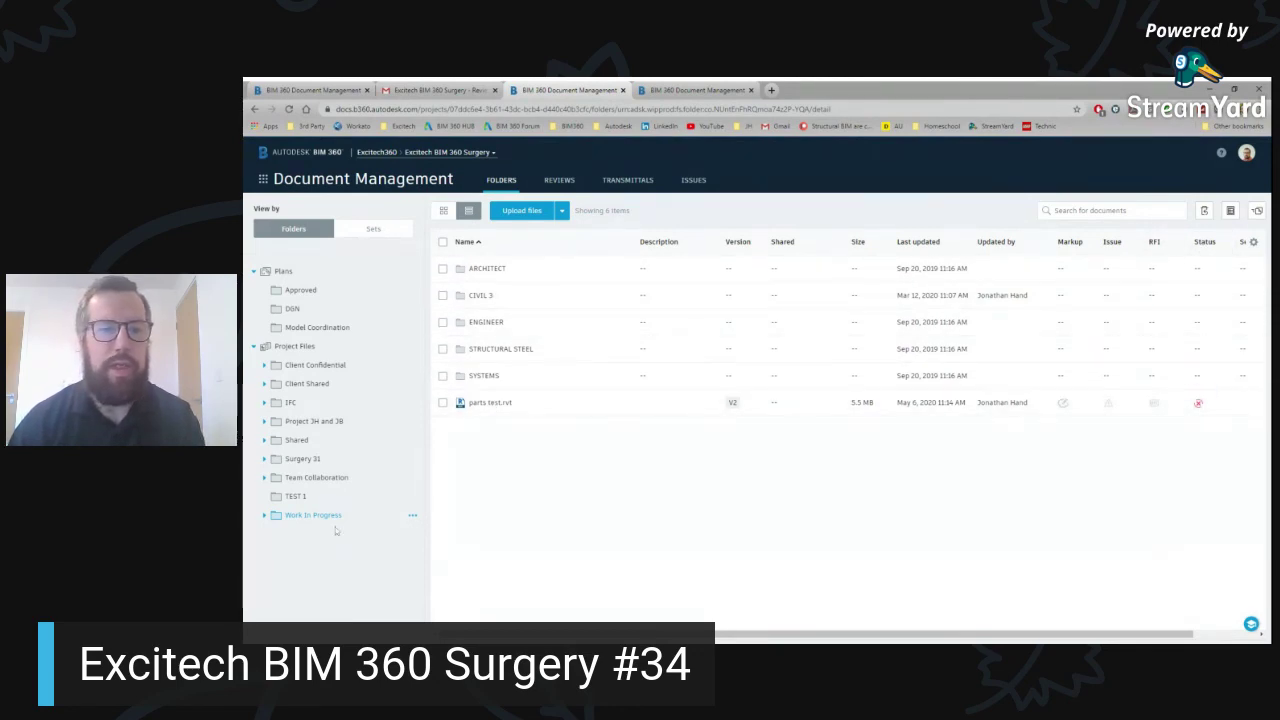
{"action": "left_click", "coordinate": [297, 440]}
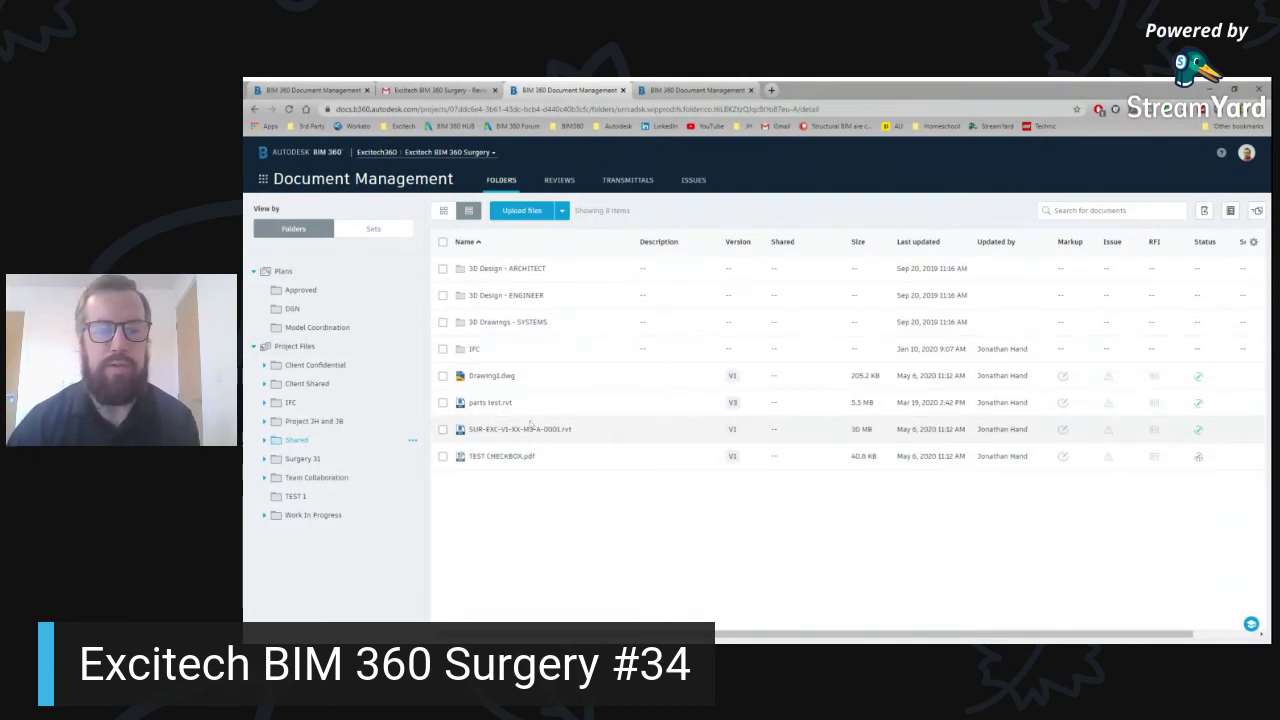
{"action": "left_click", "coordinate": [621, 186]}
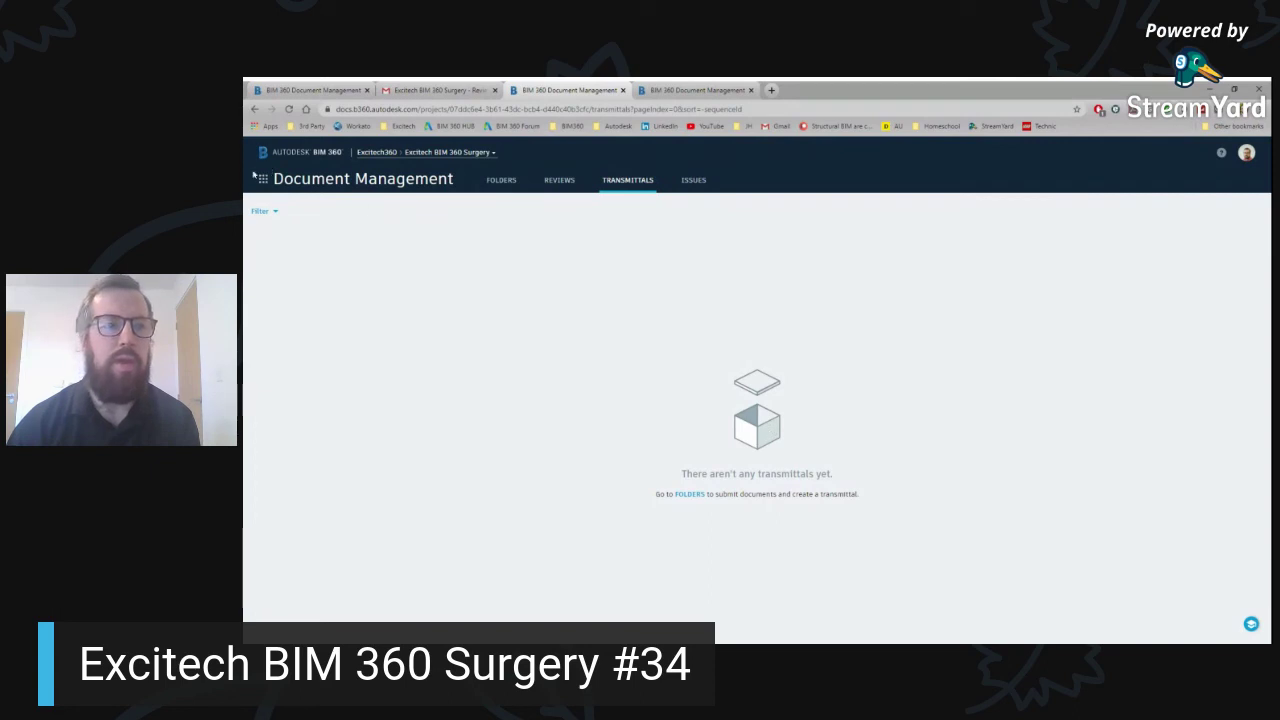
Return to the Shared folder and start a transmittal for Drawing1.dwg titled "FYI - Drawing".
{"action": "left_click", "coordinate": [254, 109]}
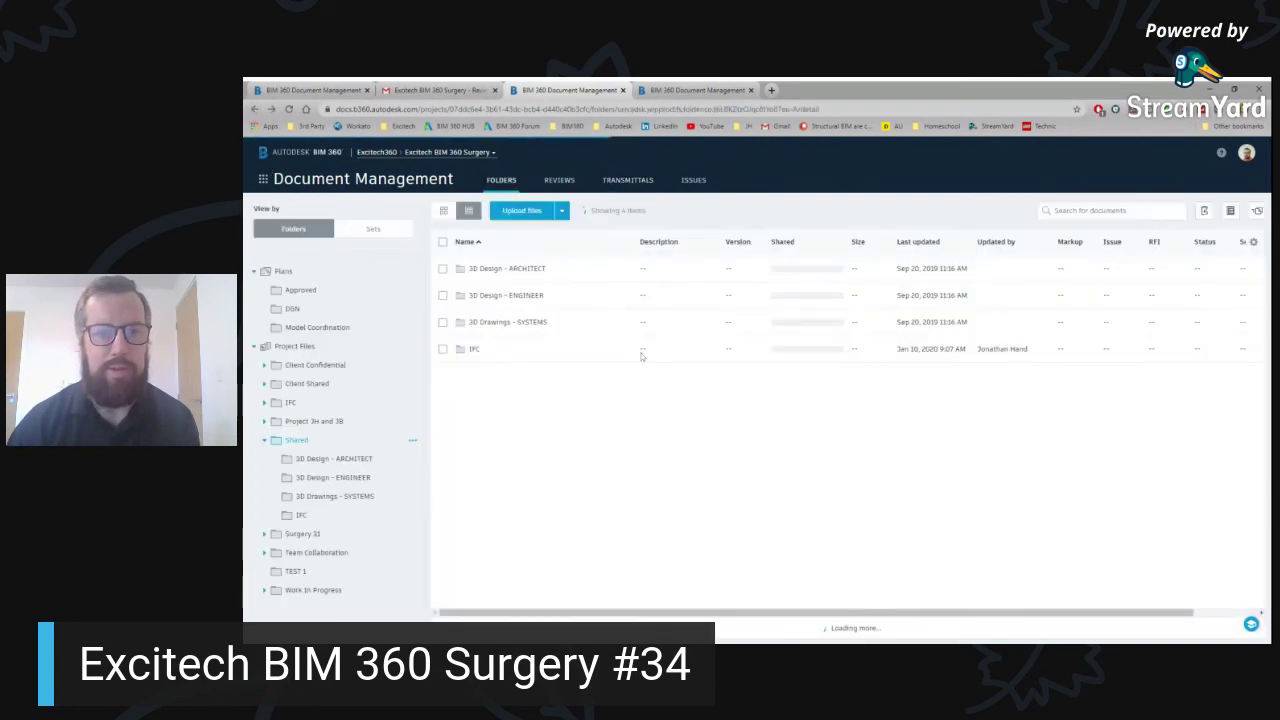
{"action": "left_click", "coordinate": [442, 376]}
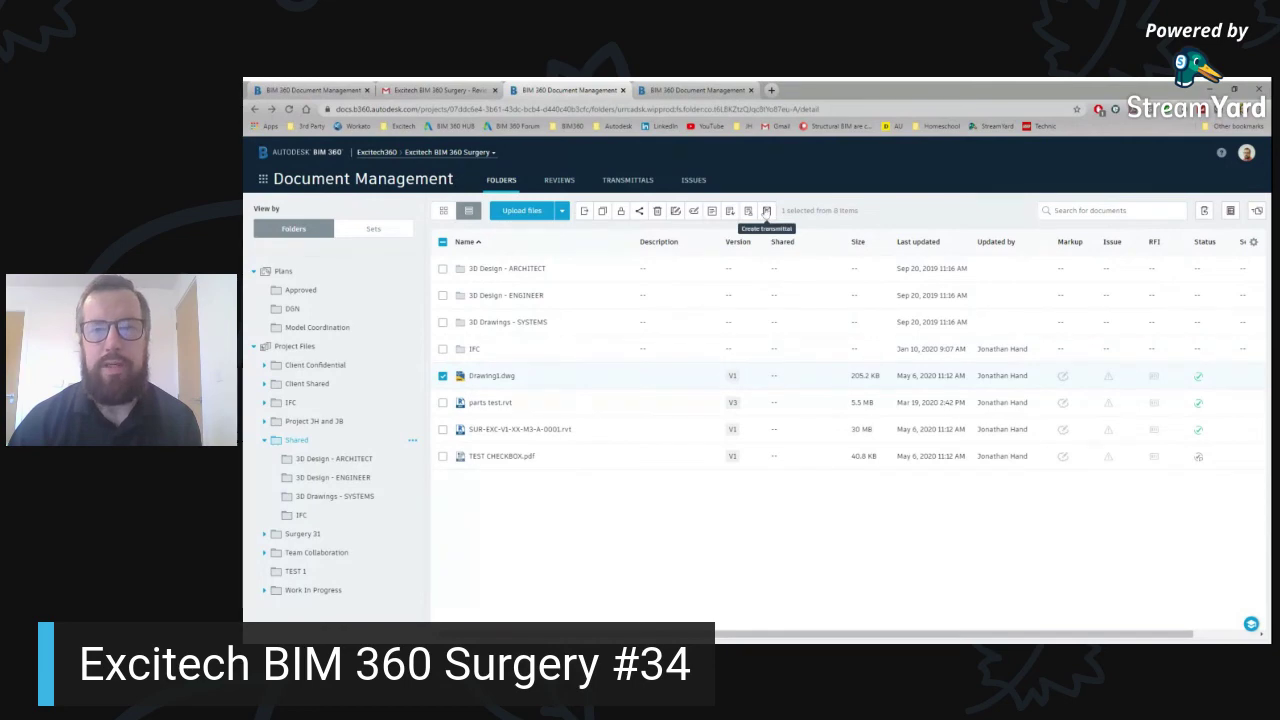
{"action": "left_click", "coordinate": [766, 211]}
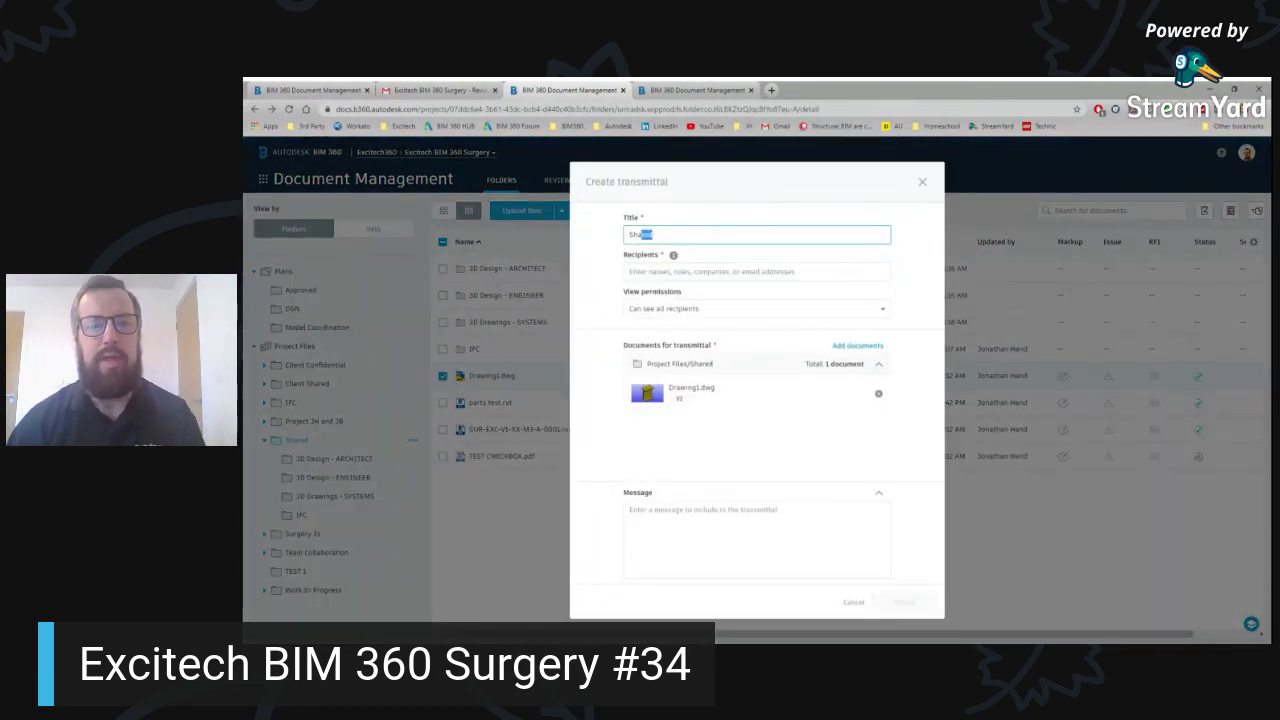
{"action": "double_click", "coordinate": [645, 234]}
{"action": "type", "text": "Plea"}
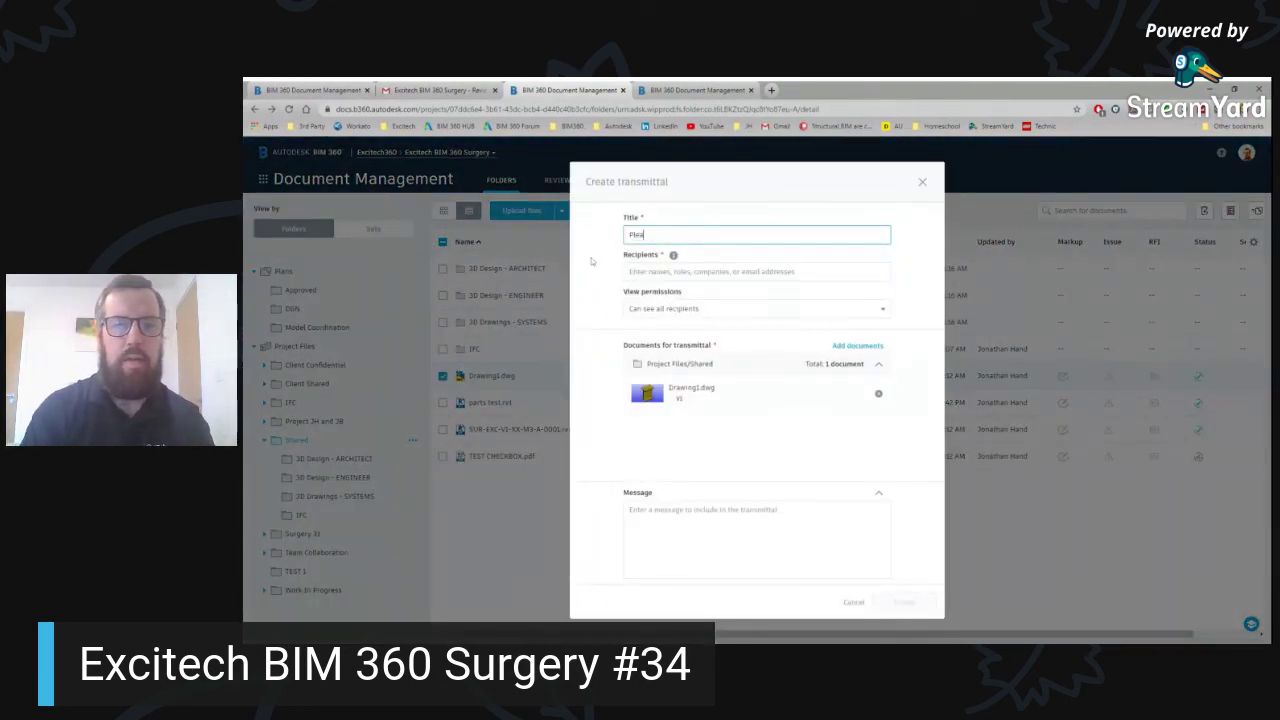
{"action": "type", "text": "l"}
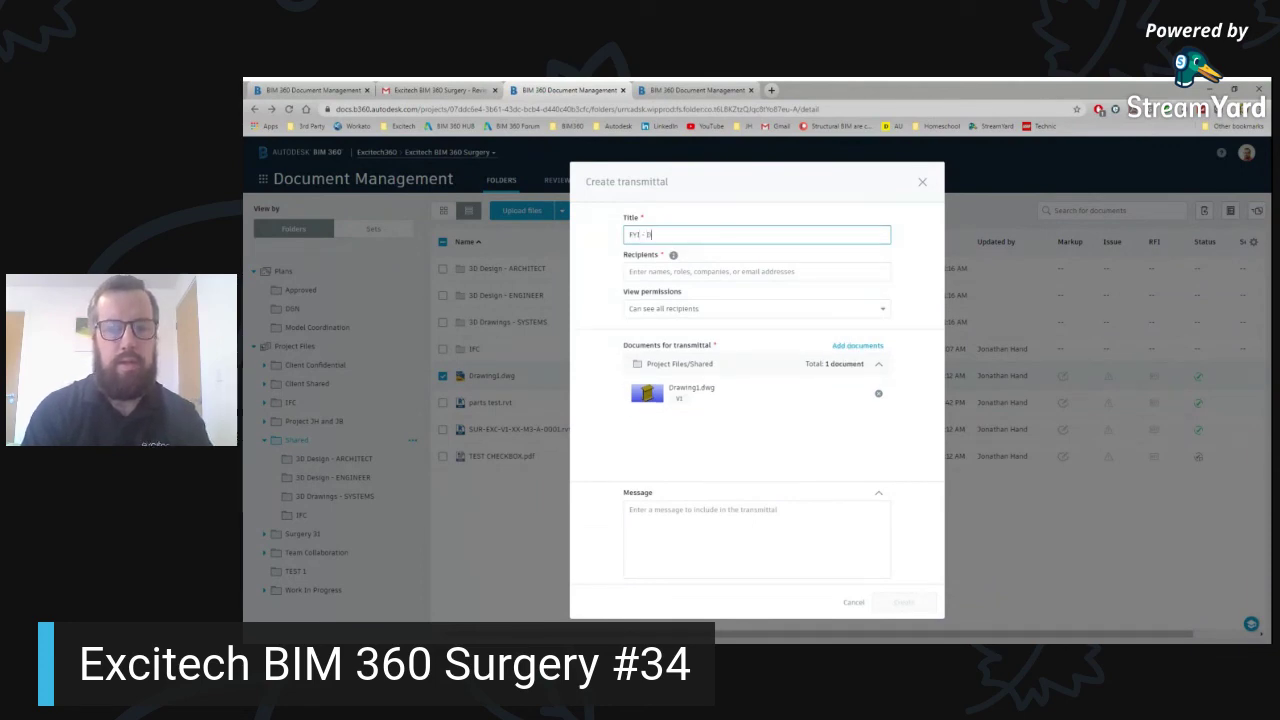
Add the second listed user, with the company e-mail, as transmittal recipient and set view permissions to "Recipients can only see themselves".
{"action": "left_click", "coordinate": [640, 272]}
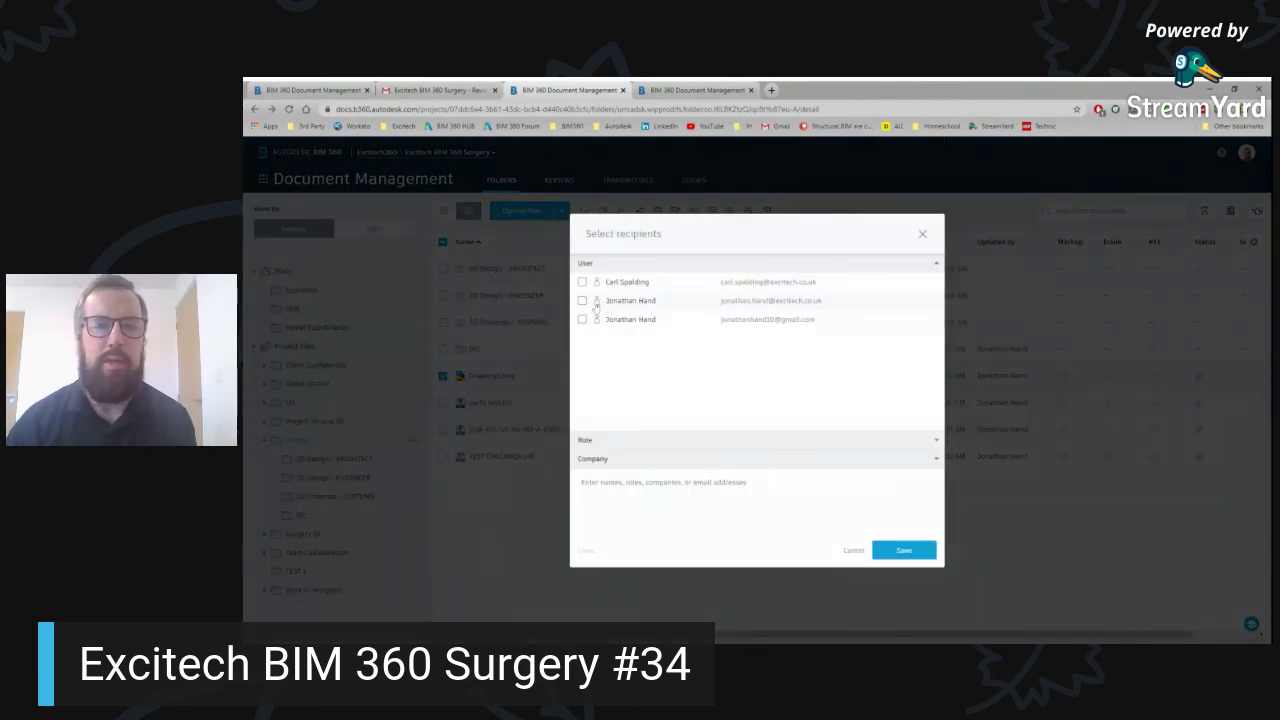
{"action": "left_click", "coordinate": [583, 301]}
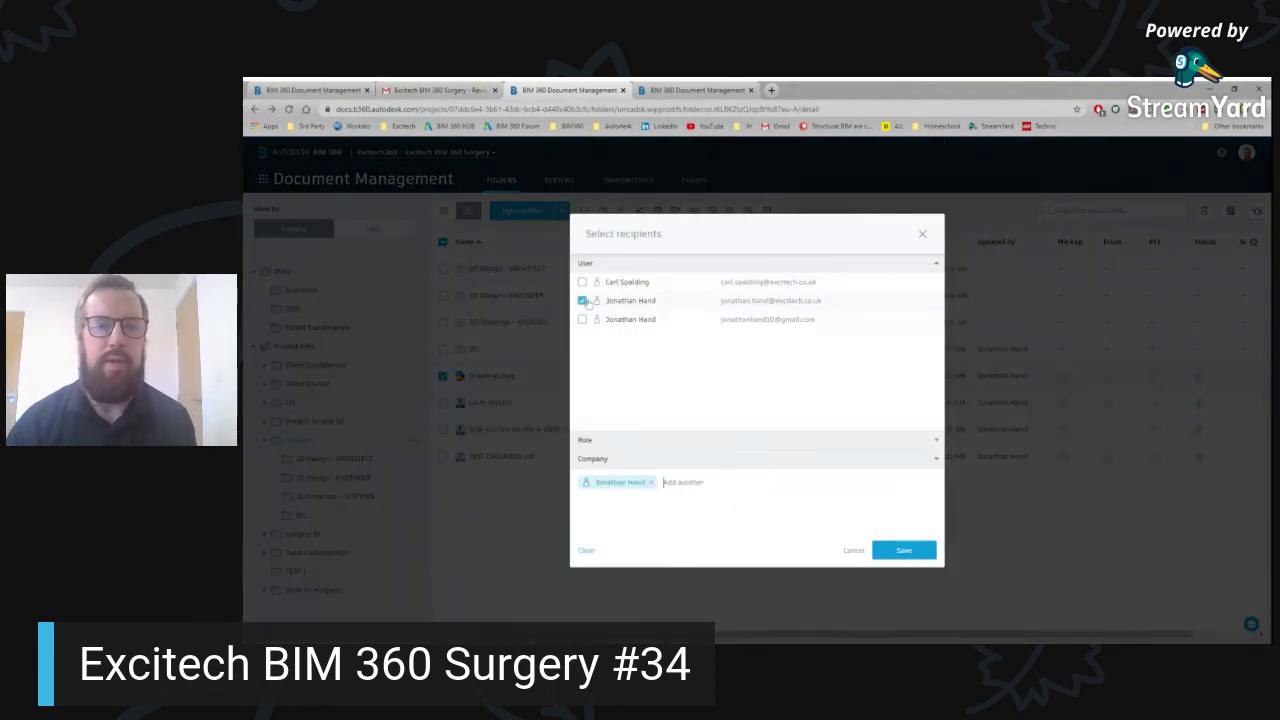
{"action": "left_click", "coordinate": [904, 550]}
{"action": "left_click", "coordinate": [730, 312]}
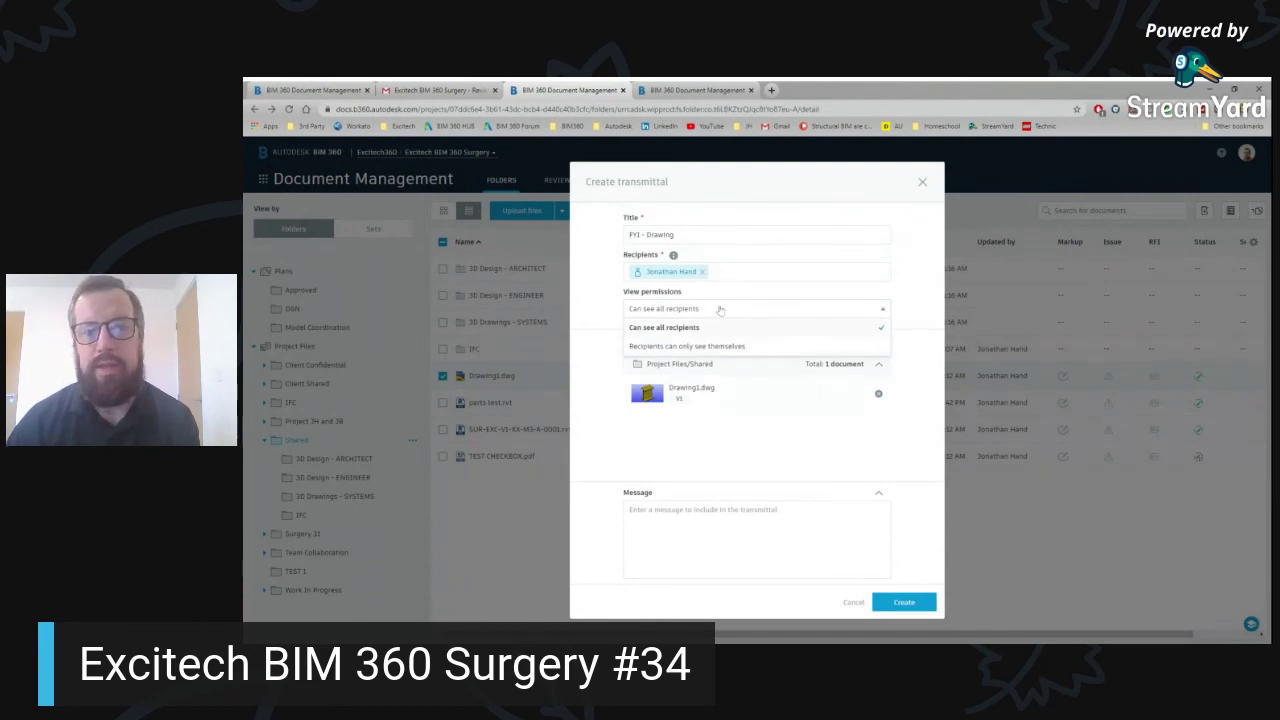
{"action": "left_click", "coordinate": [766, 309]}
{"action": "left_click", "coordinate": [766, 310]}
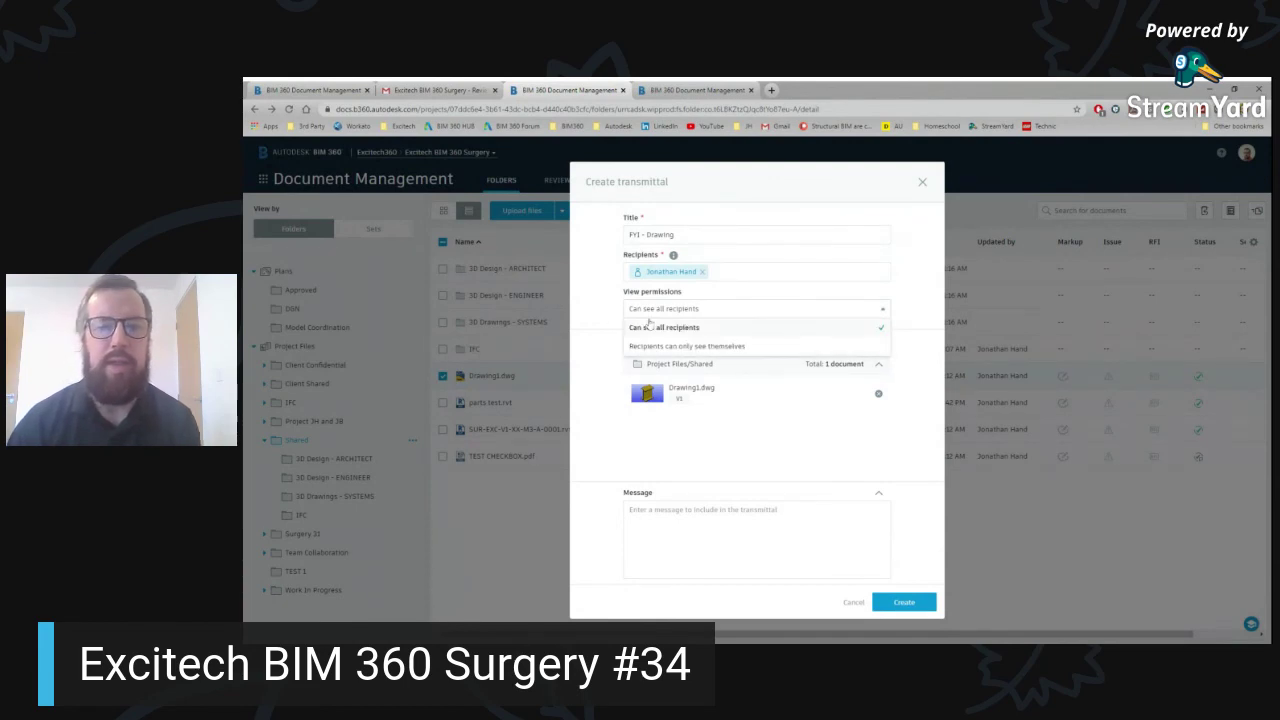
{"action": "left_click", "coordinate": [715, 346]}
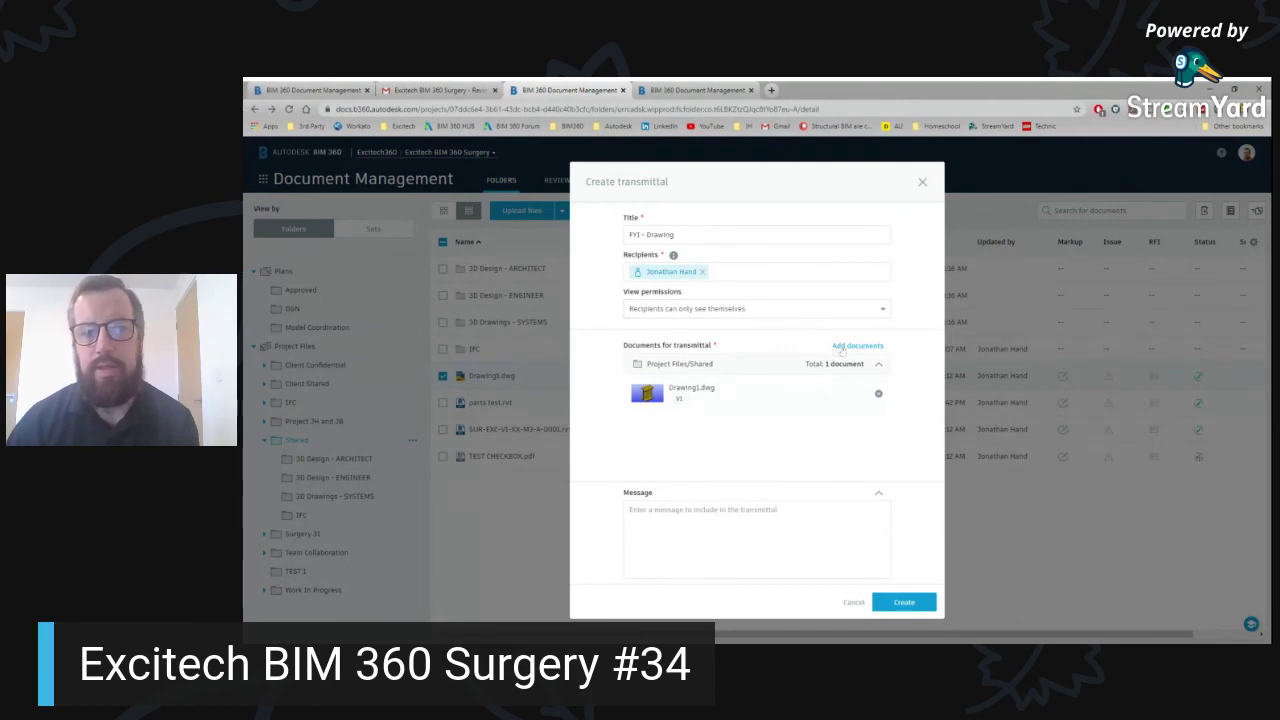
Add TEST CHECKBOX.pdf to the transmittal, enter the message "FYI" and create it.
{"action": "left_click", "coordinate": [841, 348]}
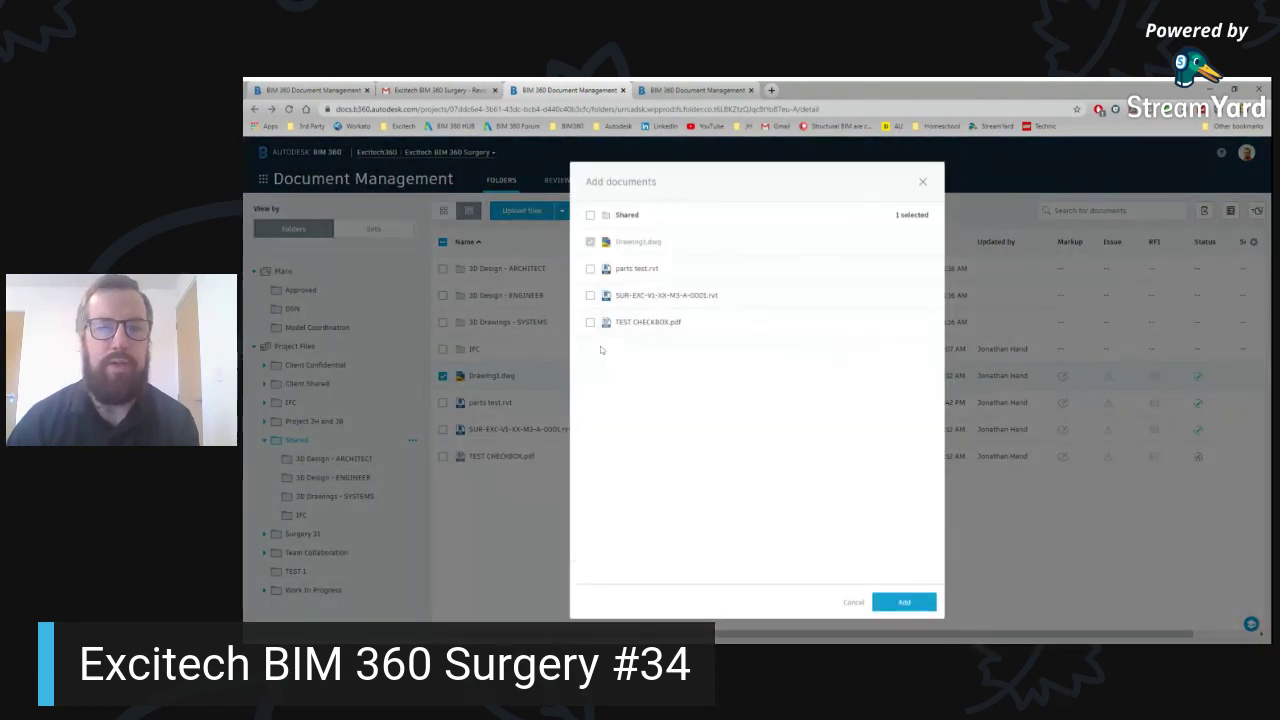
{"action": "left_click", "coordinate": [590, 323]}
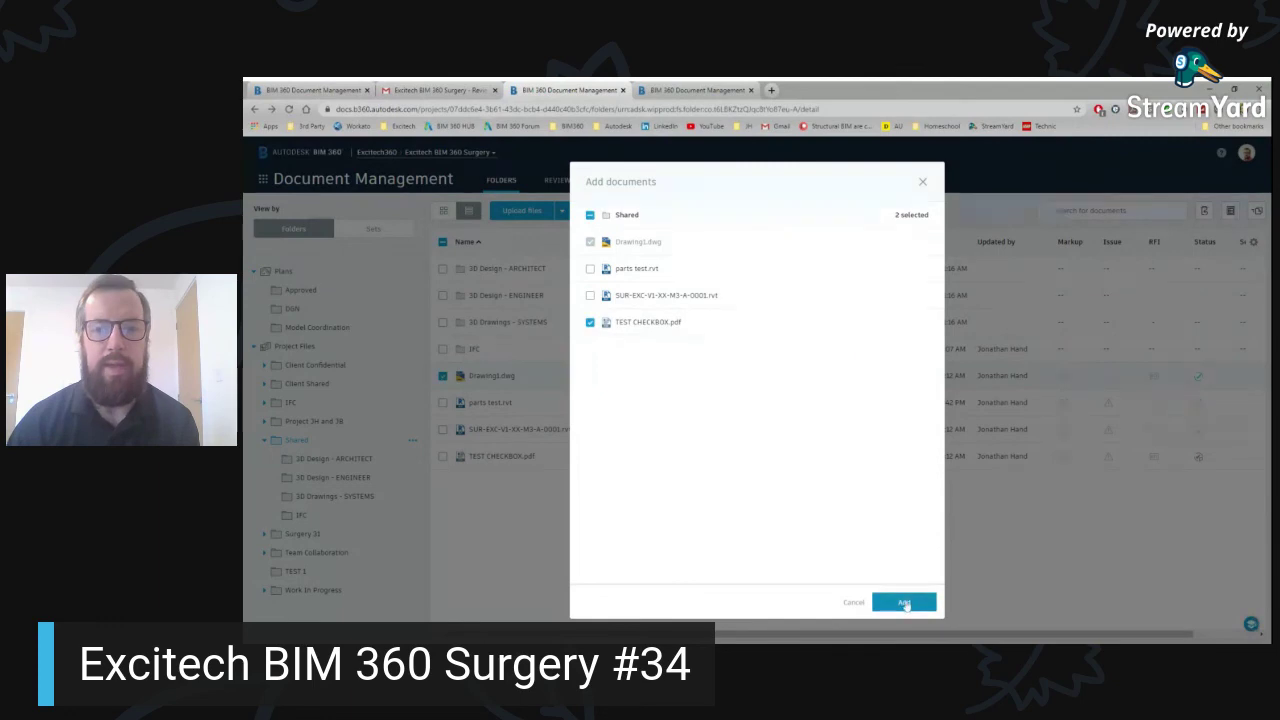
{"action": "left_click", "coordinate": [904, 601]}
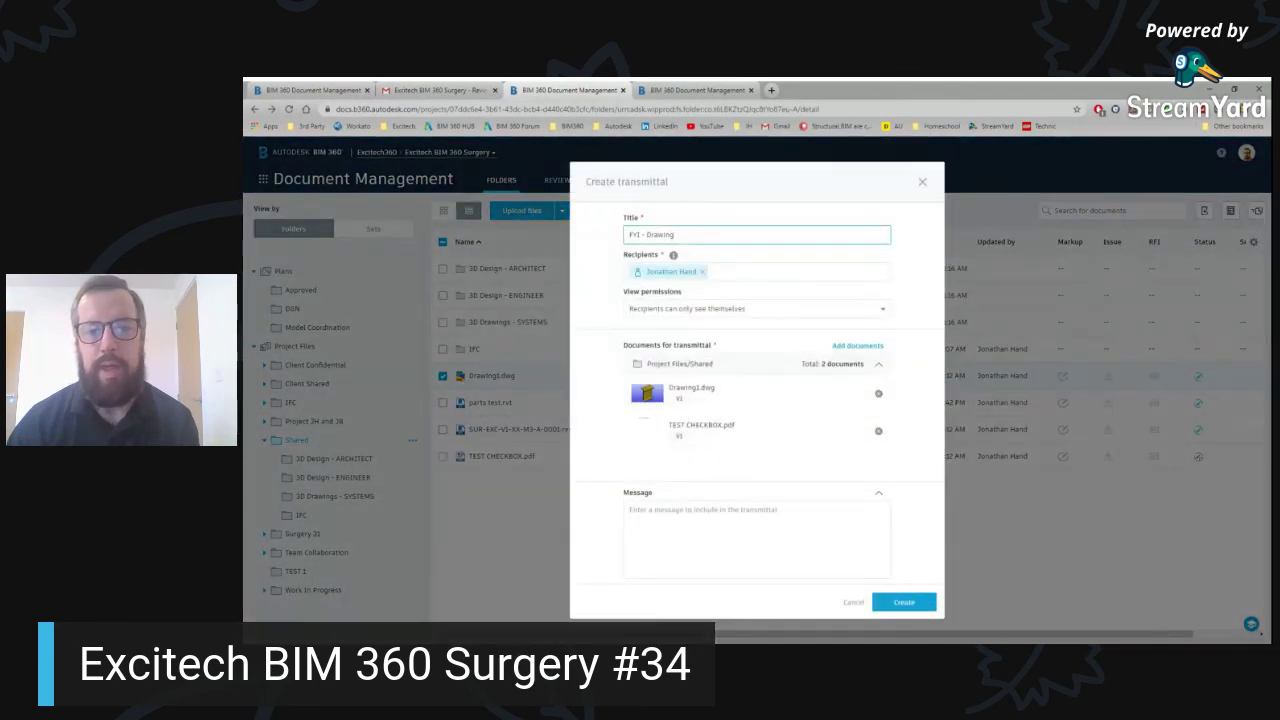
{"action": "left_click", "coordinate": [716, 530]}
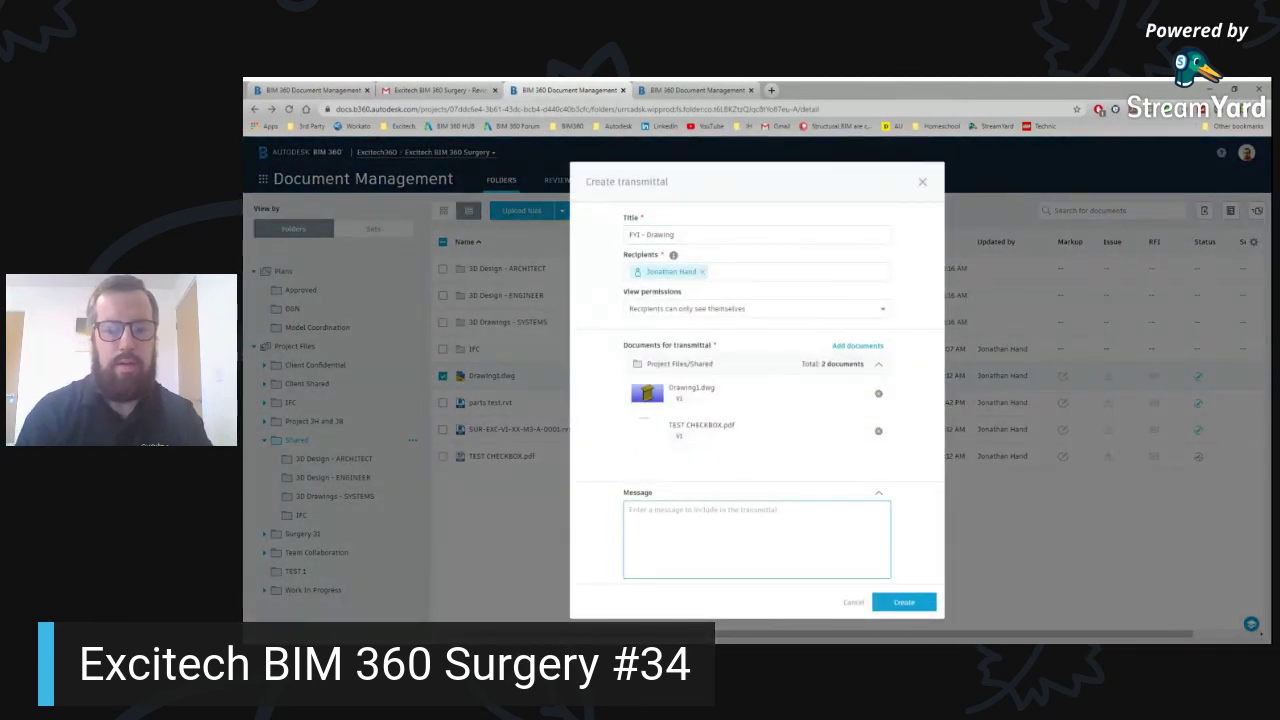
{"action": "type", "text": "FYI"}
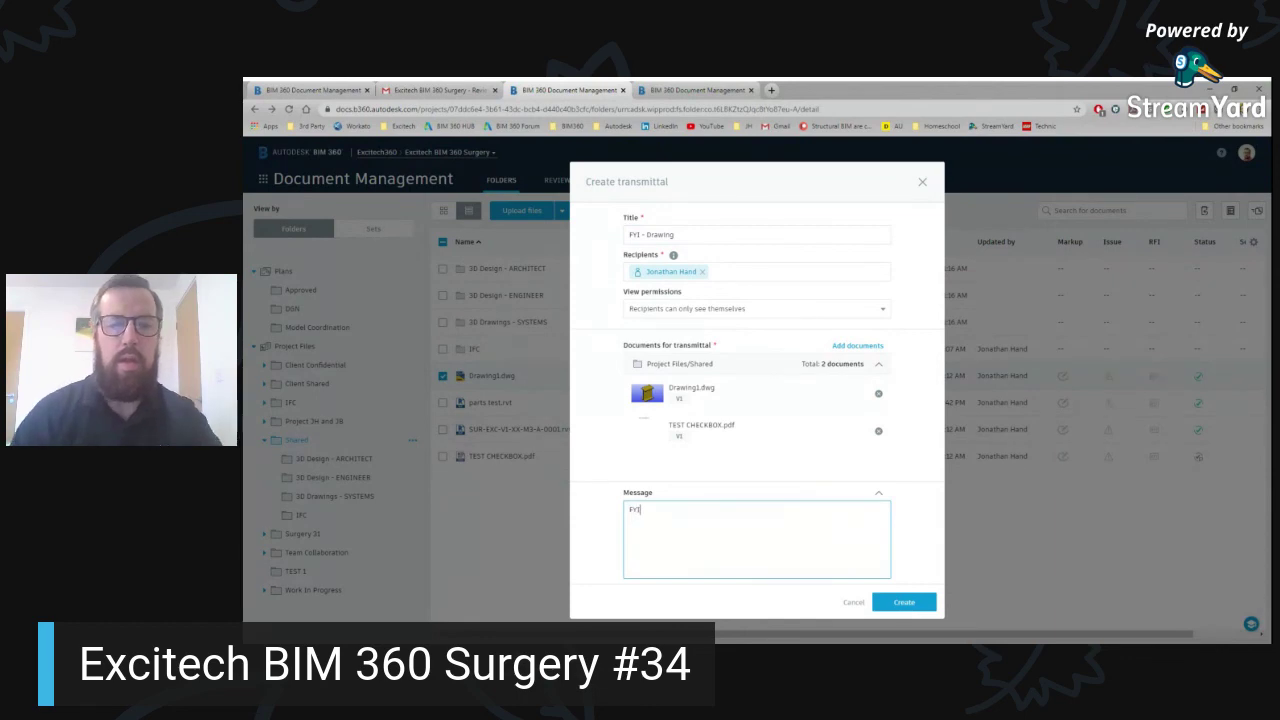
{"action": "left_click", "coordinate": [922, 604]}
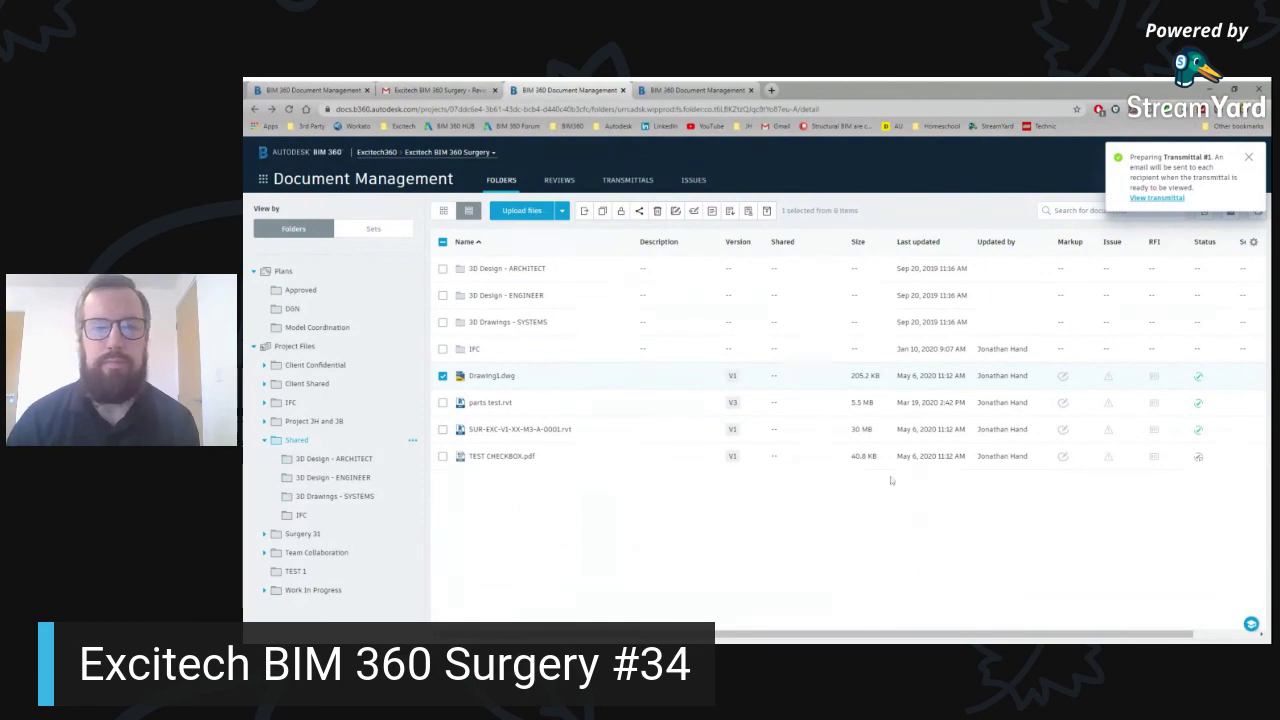
Create a transmittal containing only parts test.rvt, keeping the default title, for the user with the Gmail address.
{"action": "left_click", "coordinate": [443, 402]}
{"action": "left_click", "coordinate": [443, 375]}
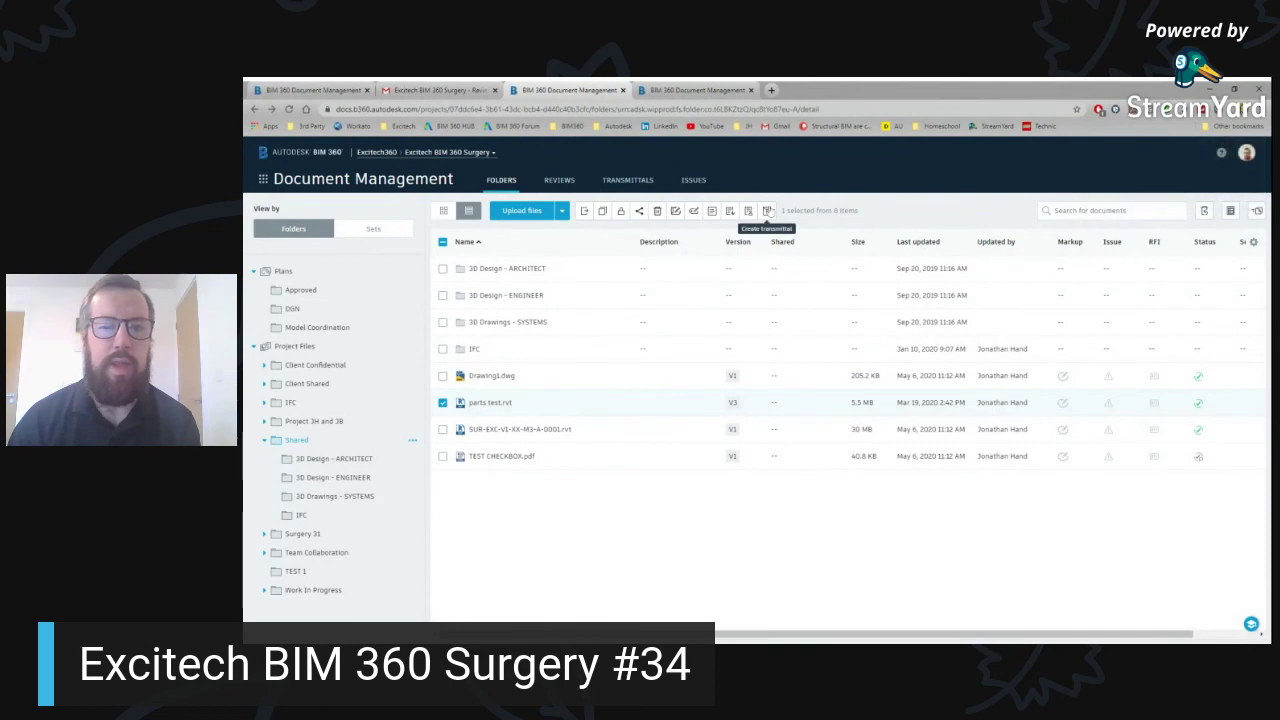
{"action": "left_click", "coordinate": [768, 211]}
{"action": "left_click", "coordinate": [719, 274]}
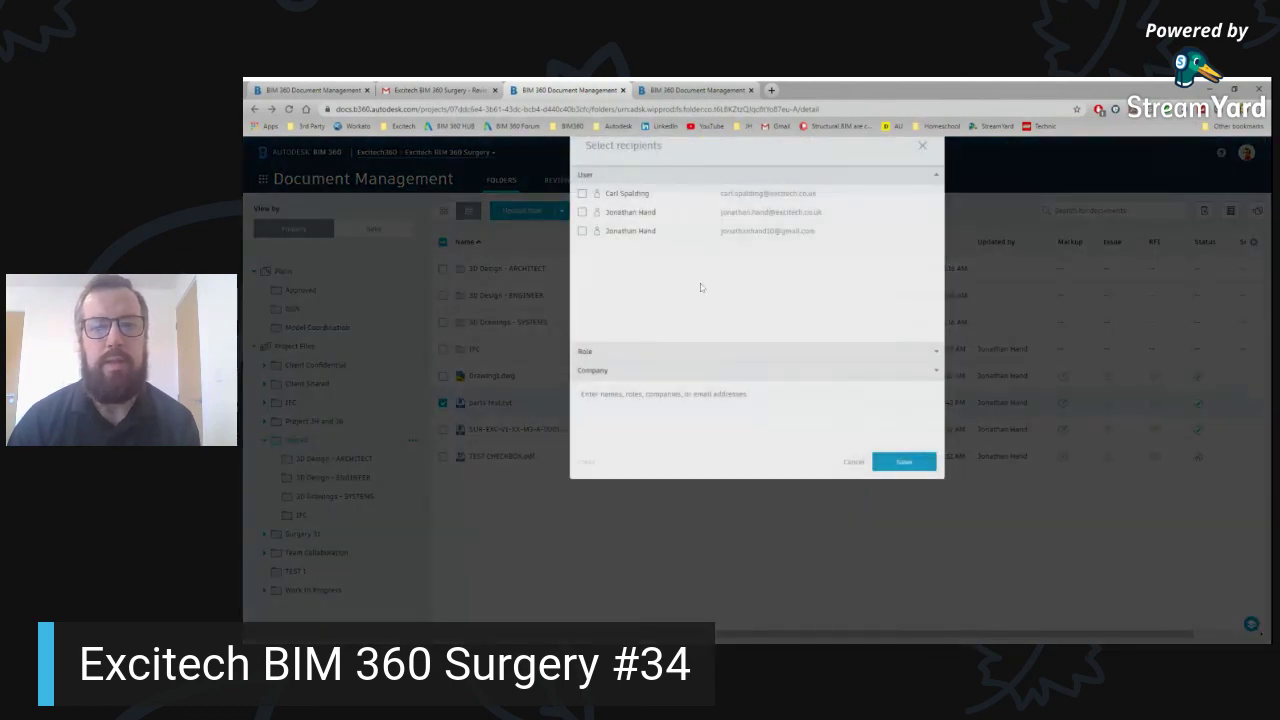
{"action": "left_click", "coordinate": [634, 328]}
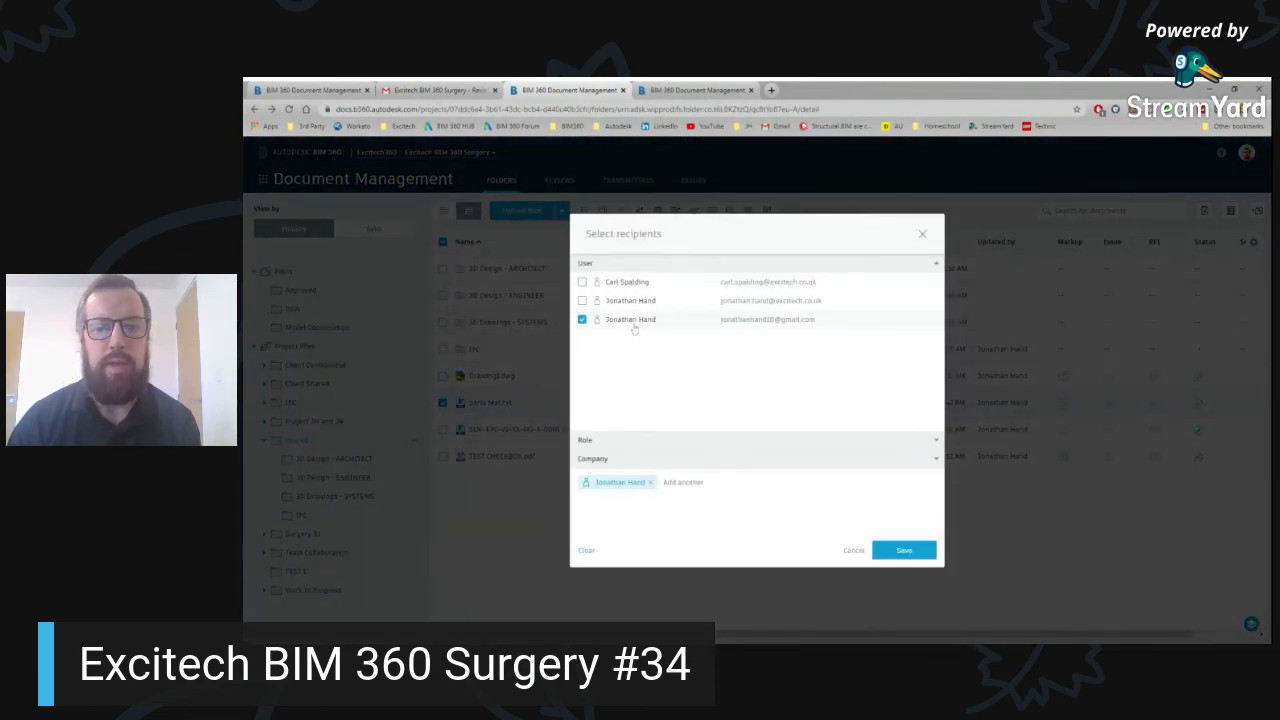
{"action": "left_click", "coordinate": [904, 550]}
{"action": "left_click", "coordinate": [903, 603]}
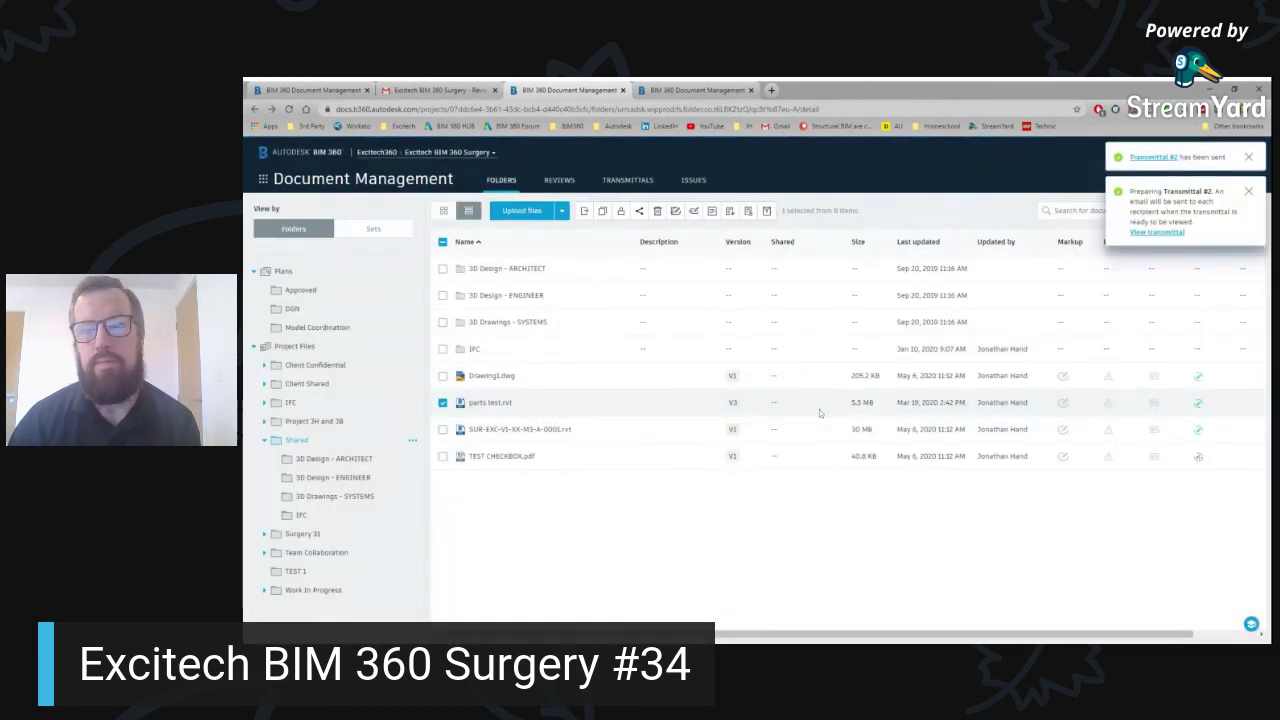
Check the project's transmittals list, then switch to Gmail and open Transmittal #2 from its notification email.
{"action": "left_click", "coordinate": [653, 187]}
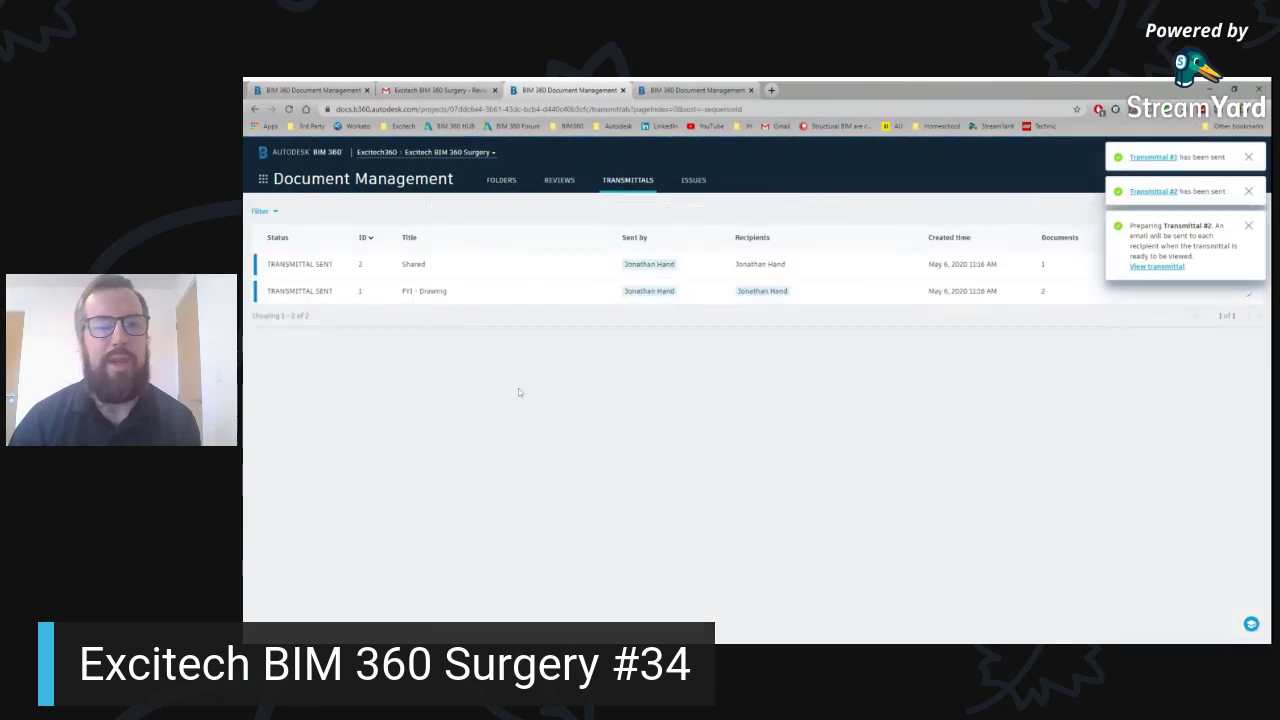
{"action": "left_click", "coordinate": [440, 90]}
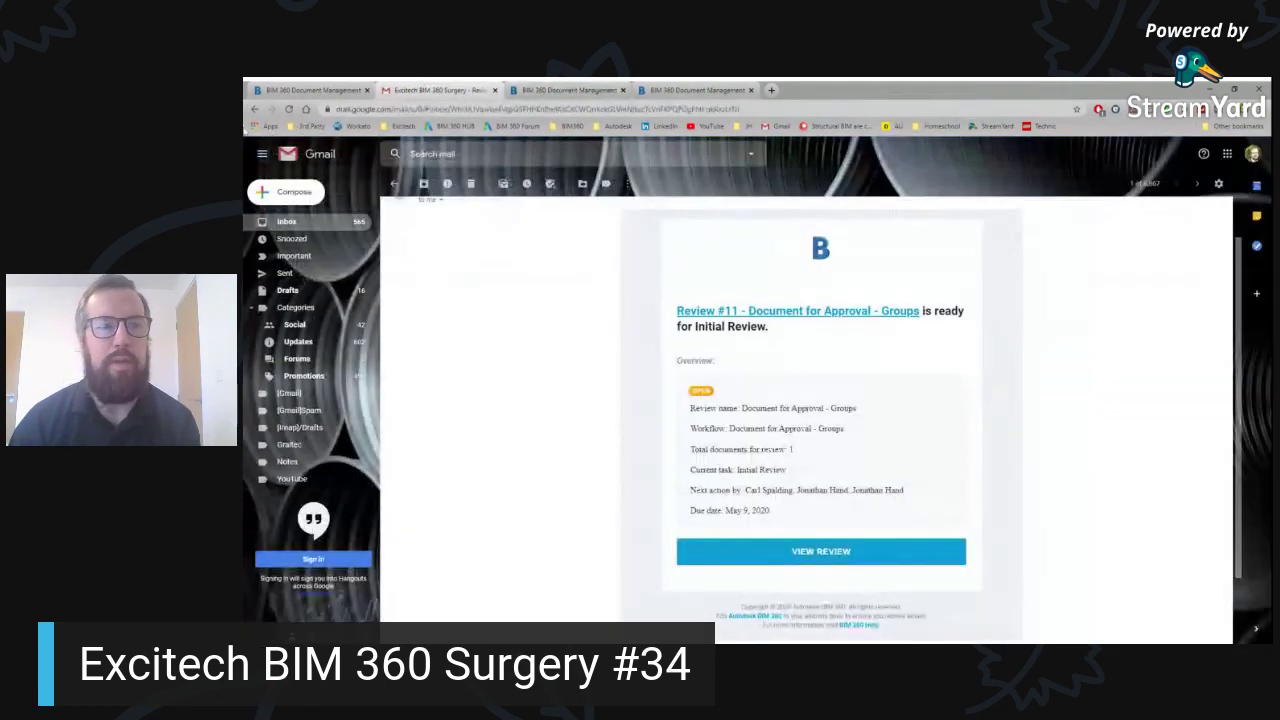
{"action": "left_click", "coordinate": [256, 108]}
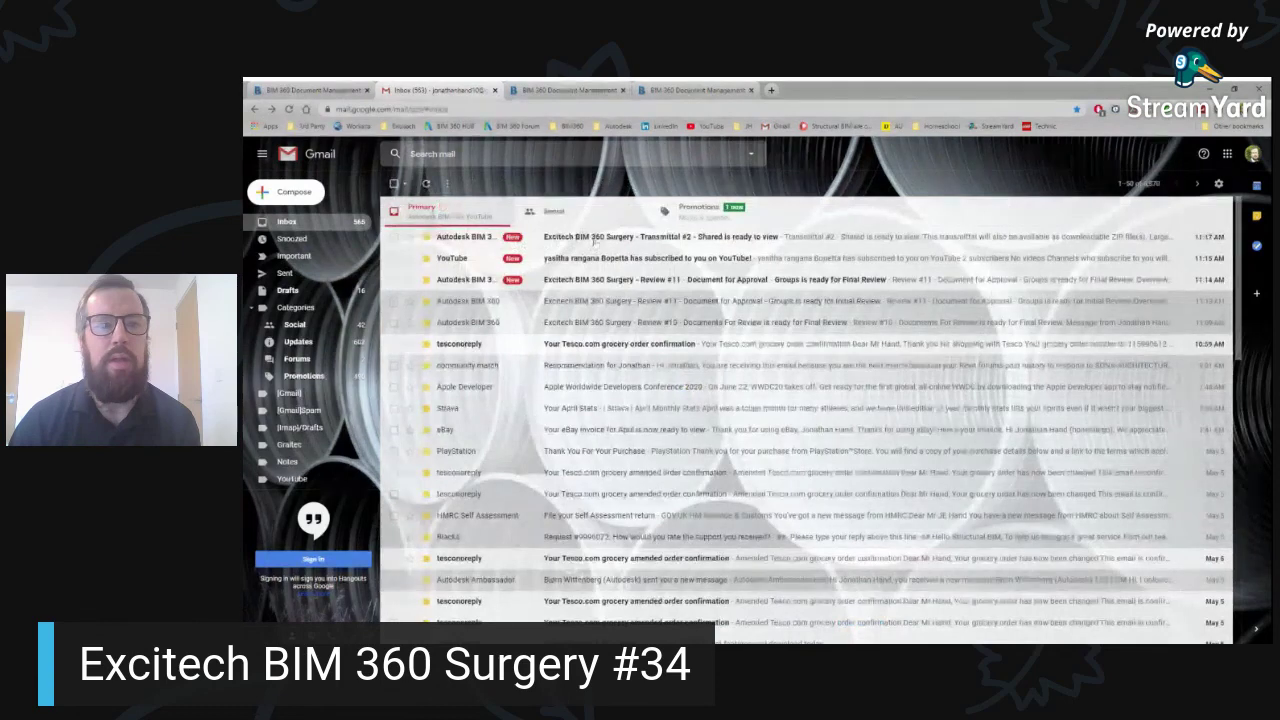
{"action": "left_click", "coordinate": [602, 238]}
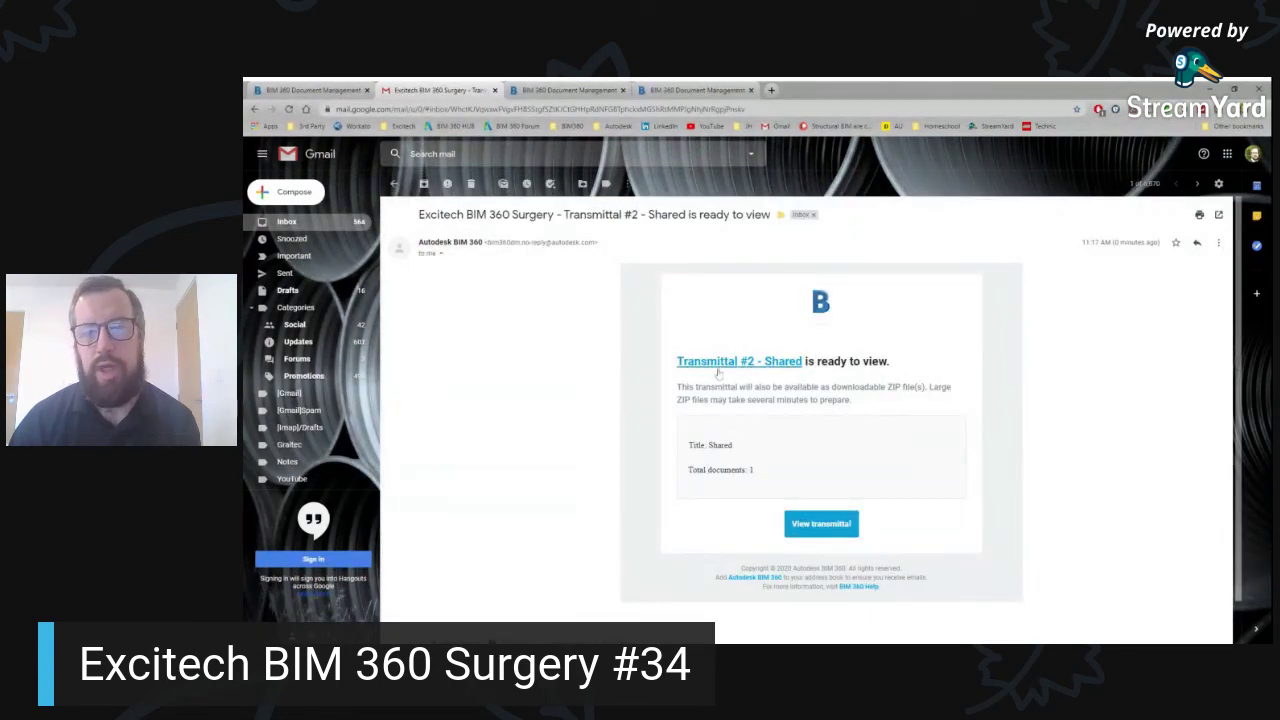
{"action": "left_click", "coordinate": [813, 524]}
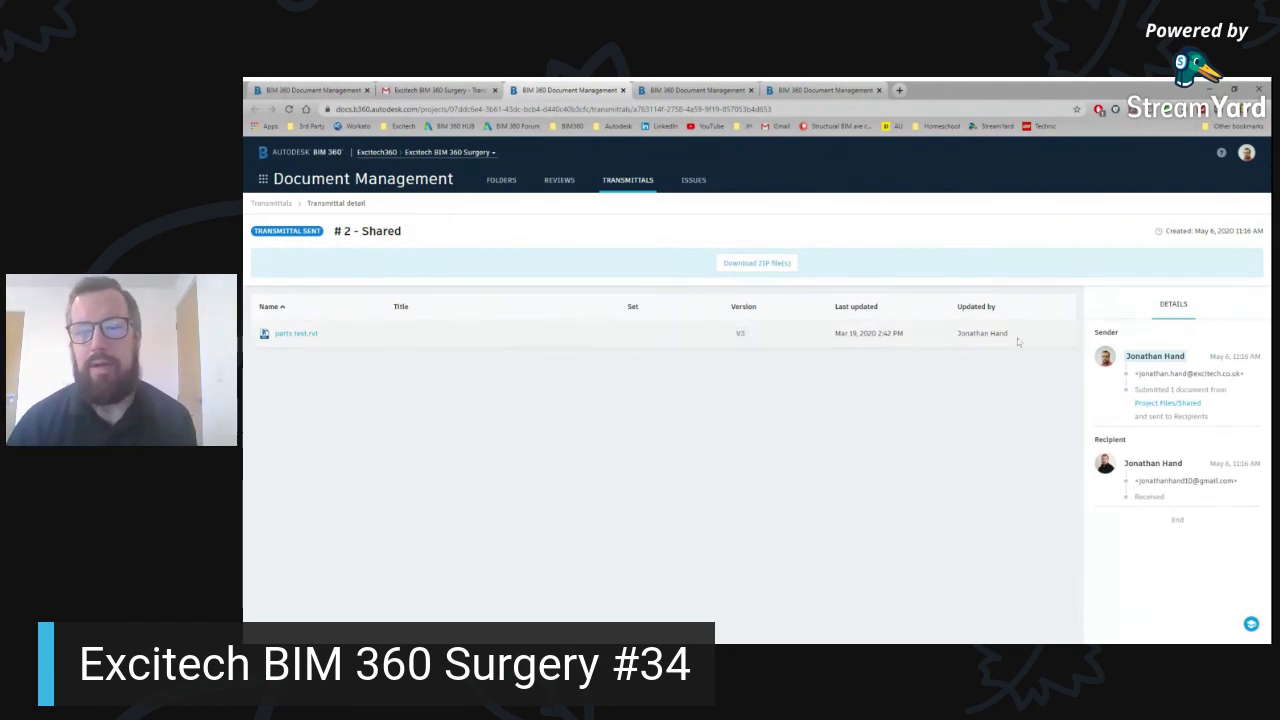
Open parts test.rvt from the transmittal and examine its history, phases, levels, sheets and views, and 3D model.
{"action": "left_click", "coordinate": [298, 333]}
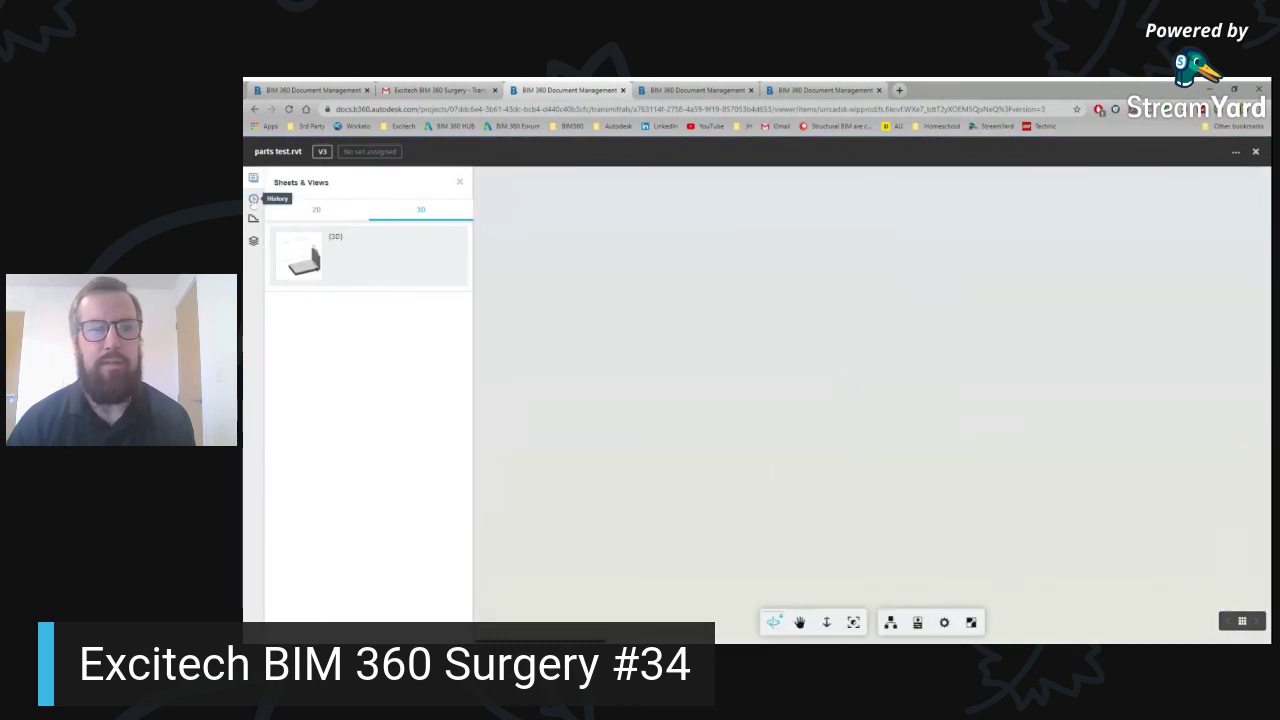
{"action": "left_click", "coordinate": [253, 199]}
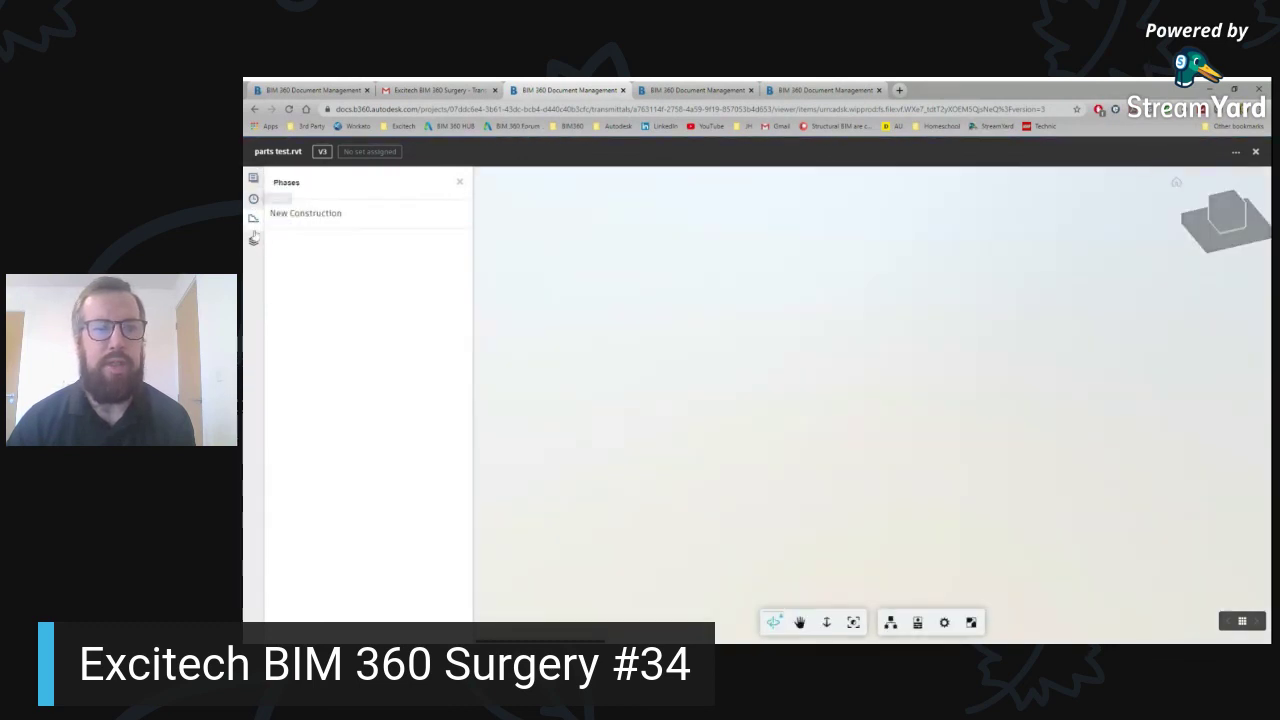
{"action": "left_click", "coordinate": [253, 240]}
{"action": "left_click", "coordinate": [253, 199]}
{"action": "left_click", "coordinate": [253, 177]}
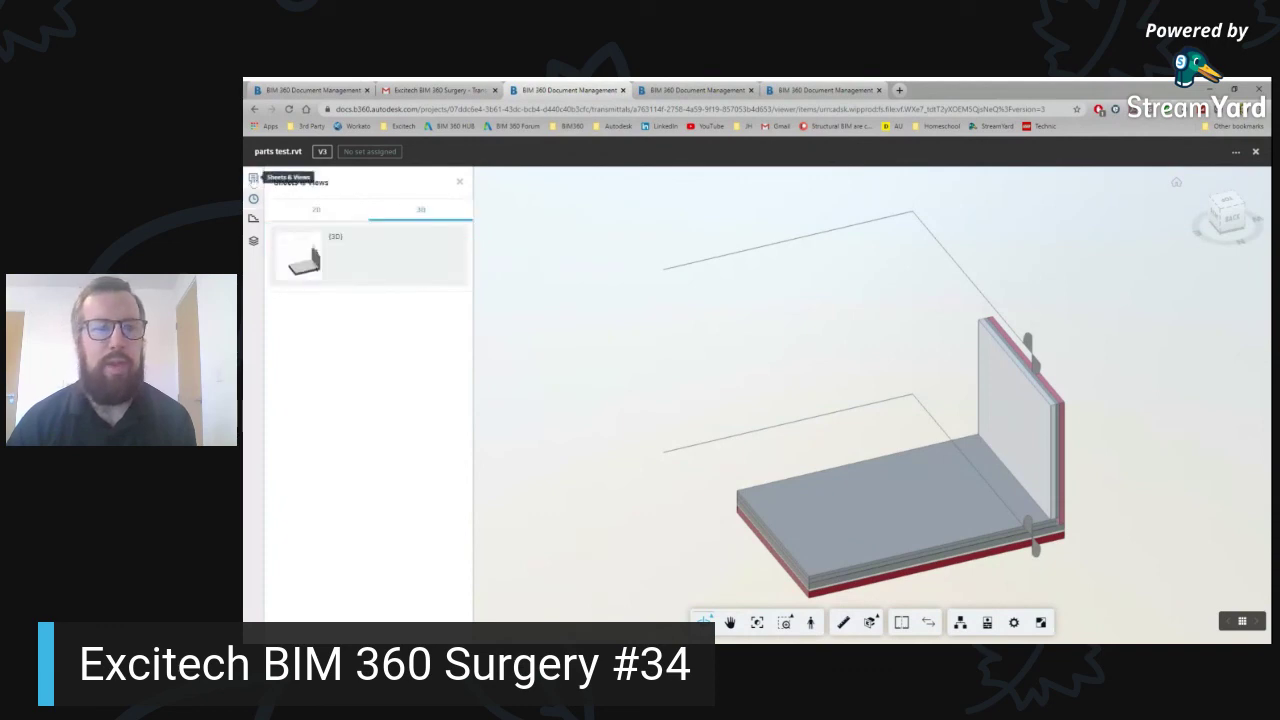
{"action": "left_click_drag", "start_coordinate": [1076, 492], "coordinate": [1222, 196]}
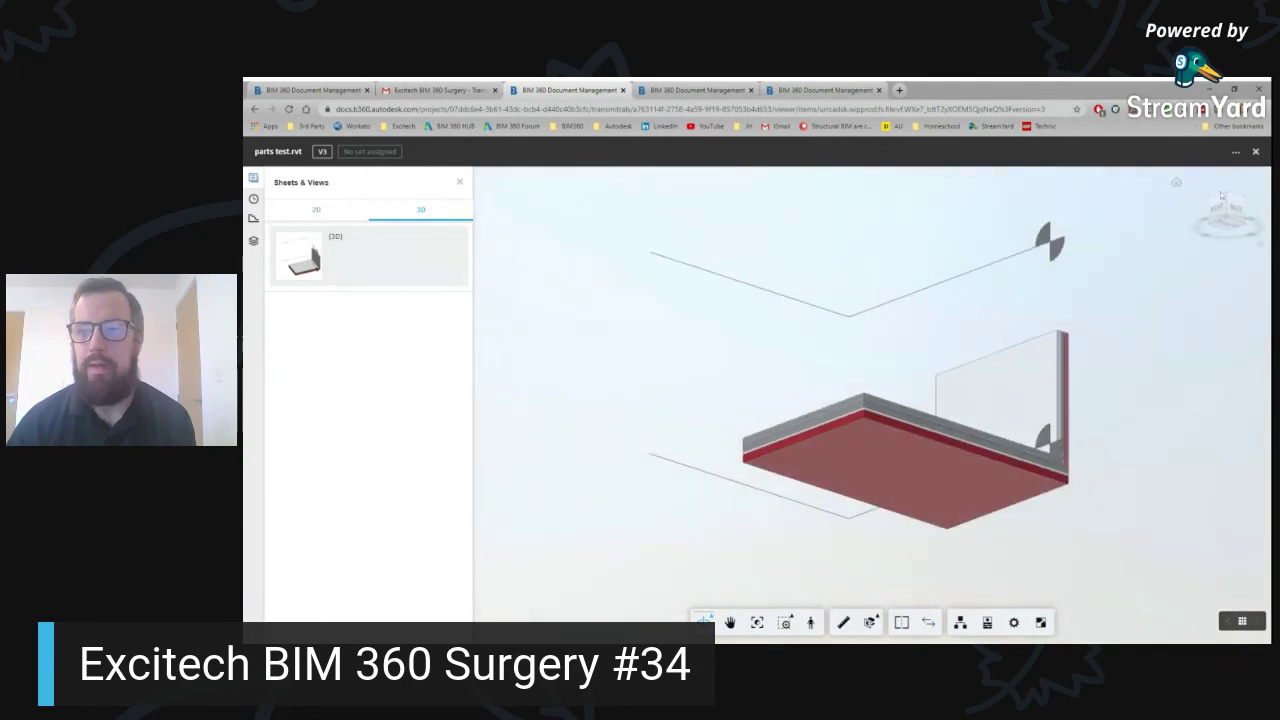
Close the parts test.rvt viewer and go to the Project Home module.
{"action": "left_click", "coordinate": [1257, 153]}
{"action": "left_click", "coordinate": [264, 179]}
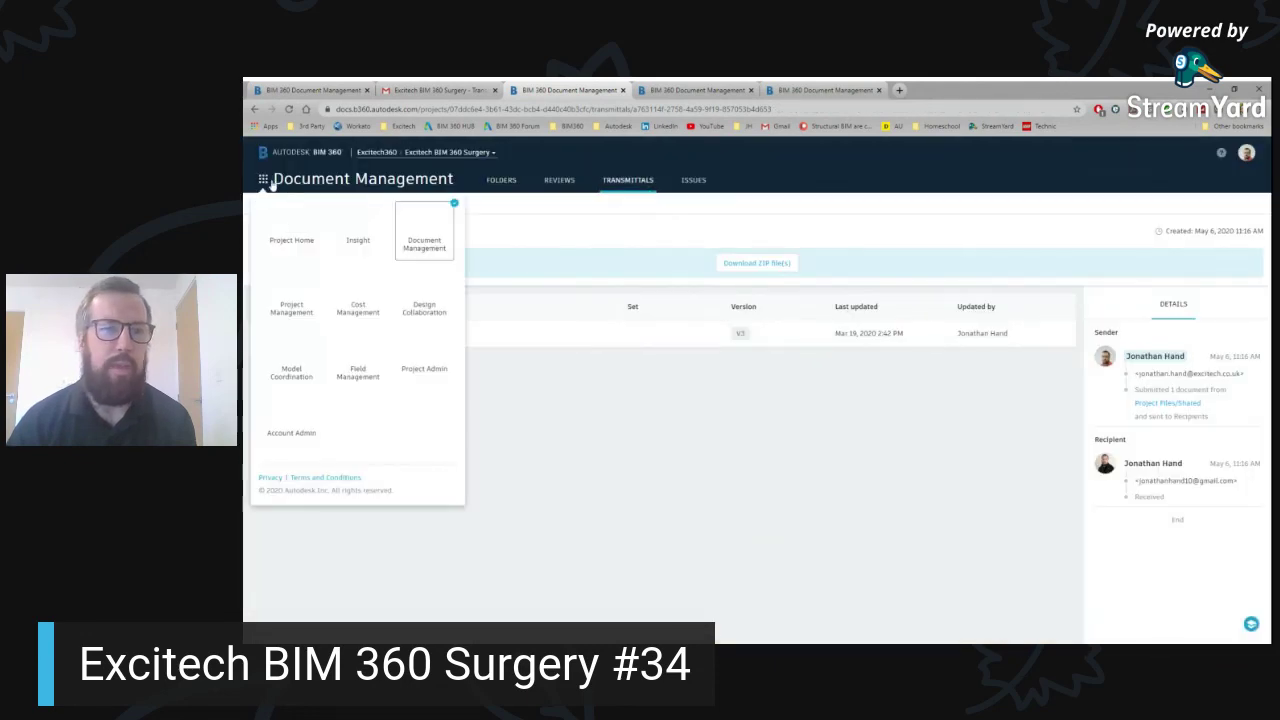
{"action": "left_click", "coordinate": [296, 232]}
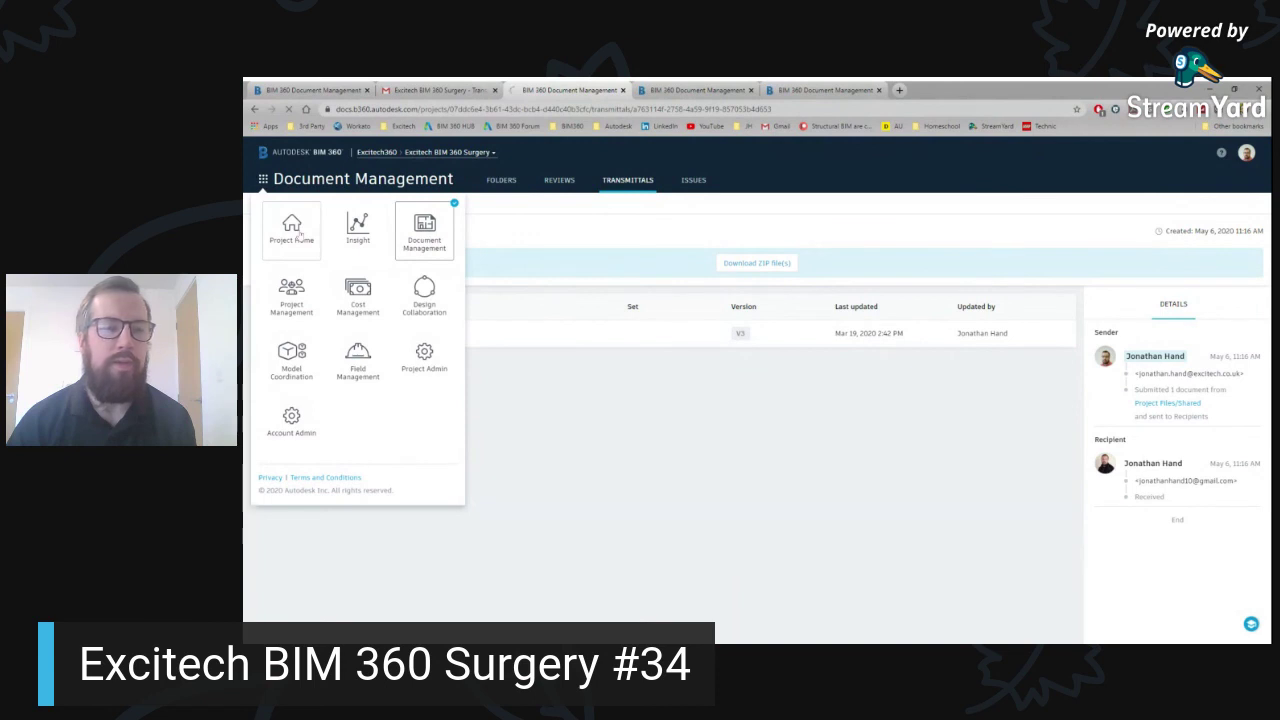